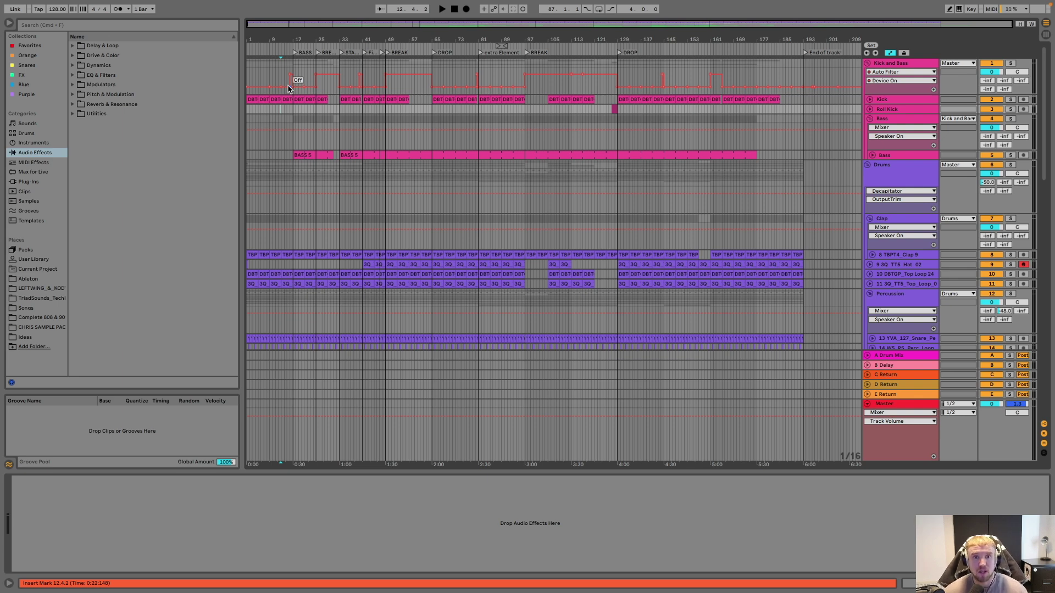
Step: Expand the Kick track and play the arrangement from about bar 46, just before the BREAK at bar 49
left_click(871, 101)
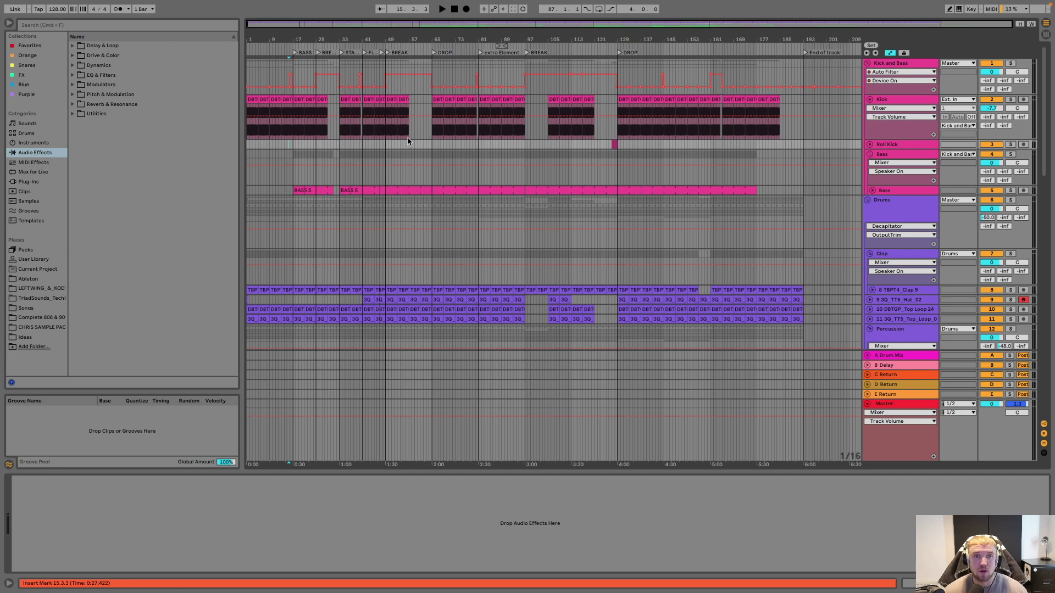
left_click_drag(421, 38, 421, 57)
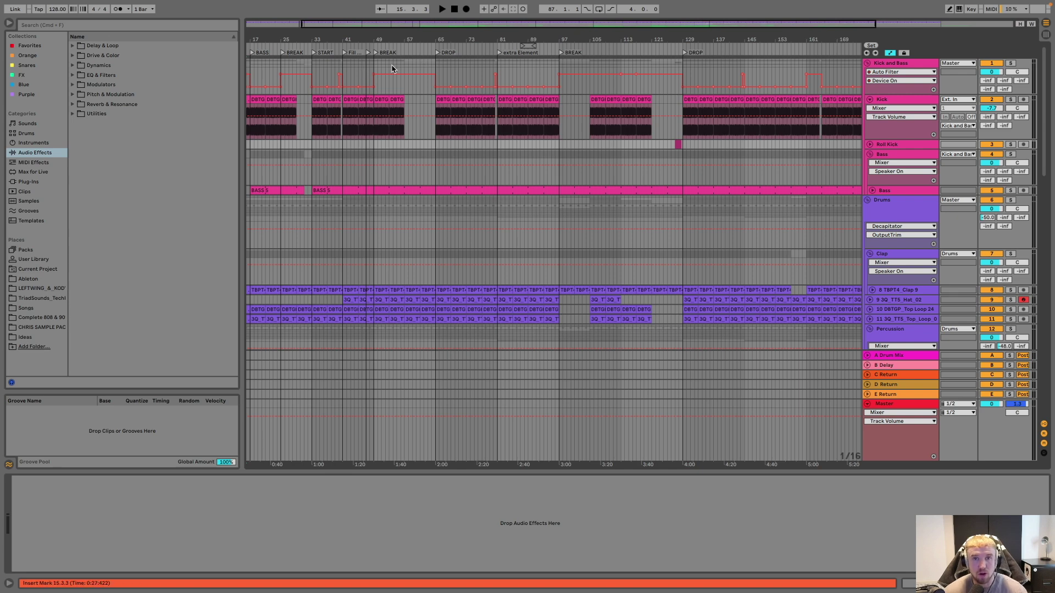
left_click(362, 67)
key("space")
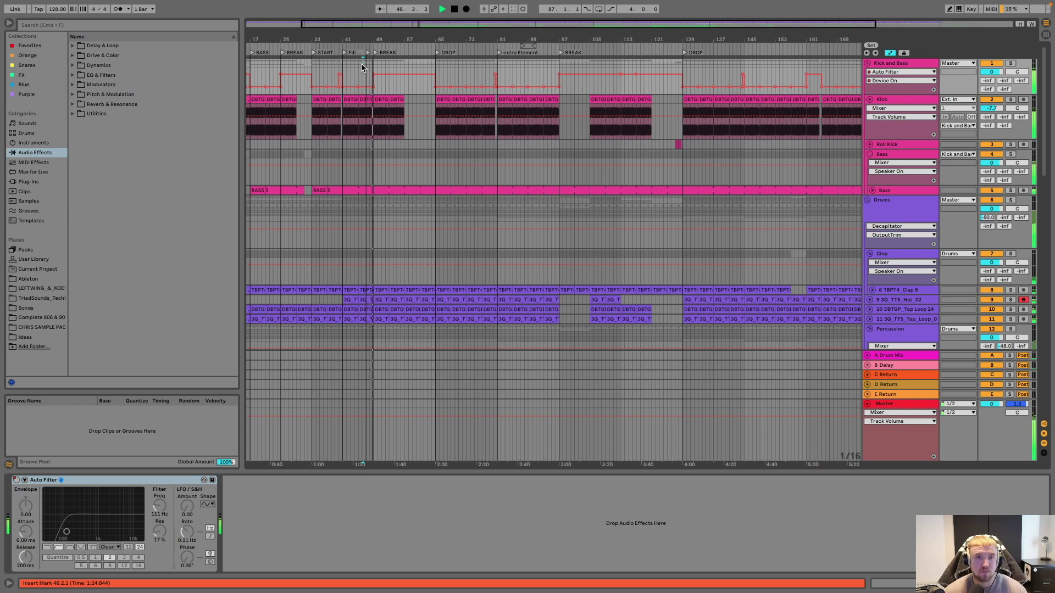
Step: Look through the drum, percussion, fill, vocal and synth tracks during playback, collapsing vocal track 37
scroll(769, 174, "down", 5)
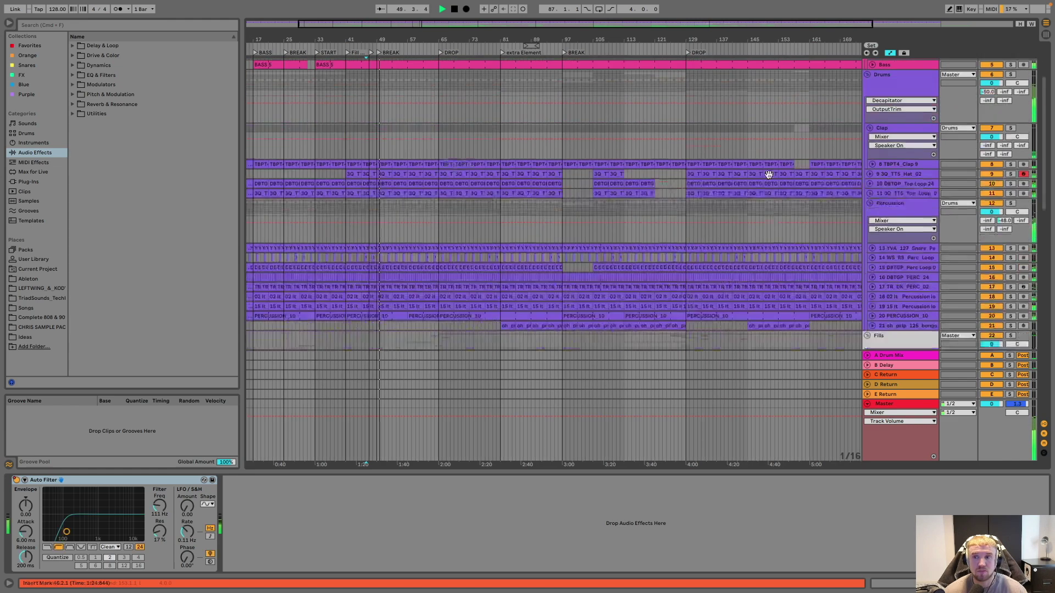
scroll(769, 174, "down", 2)
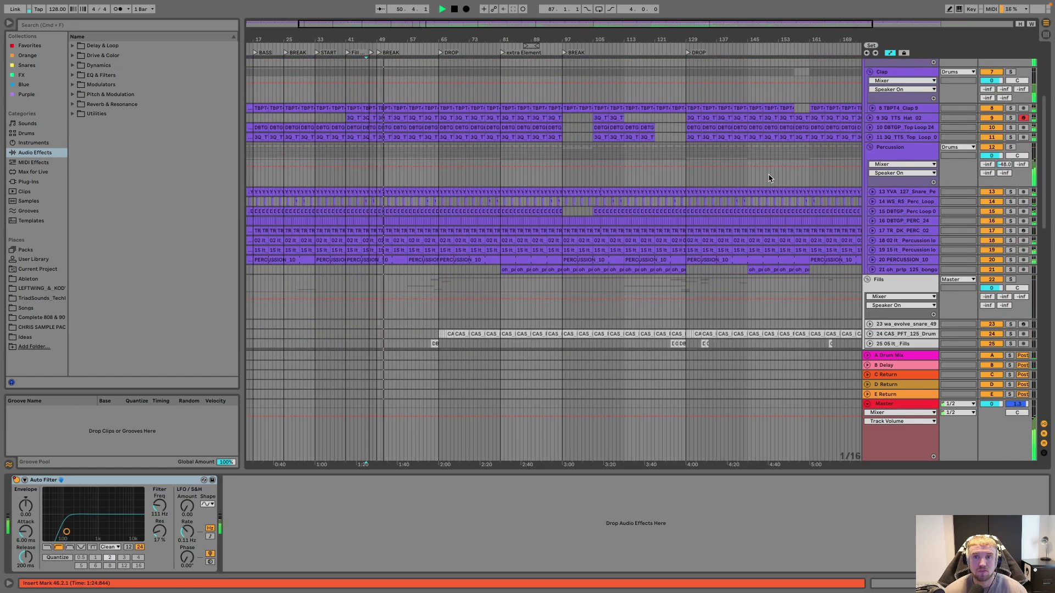
scroll(769, 178, "down", 1)
scroll(768, 178, "up", 1)
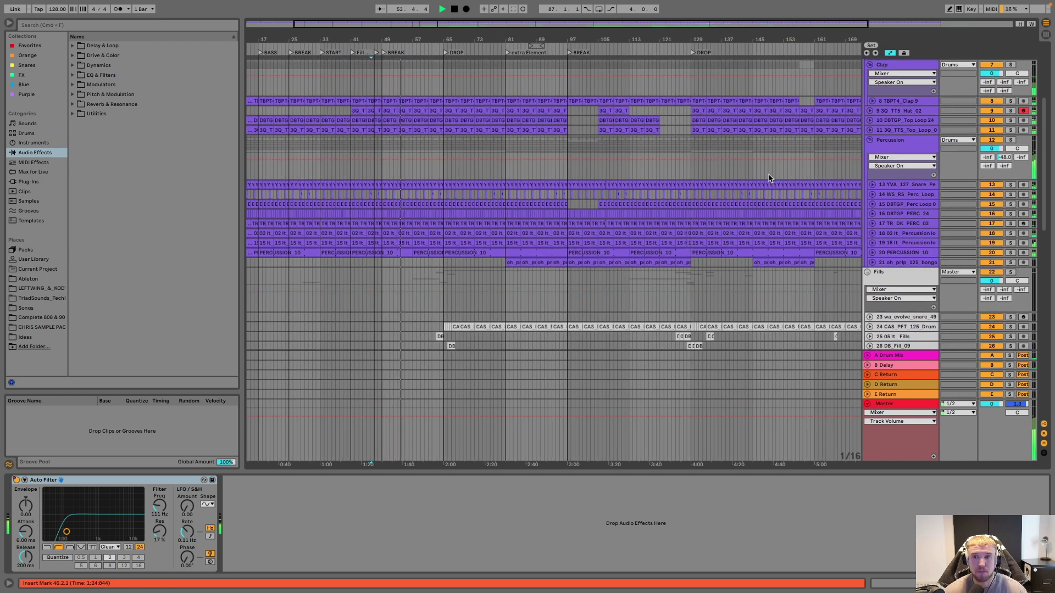
scroll(769, 178, "down", 10)
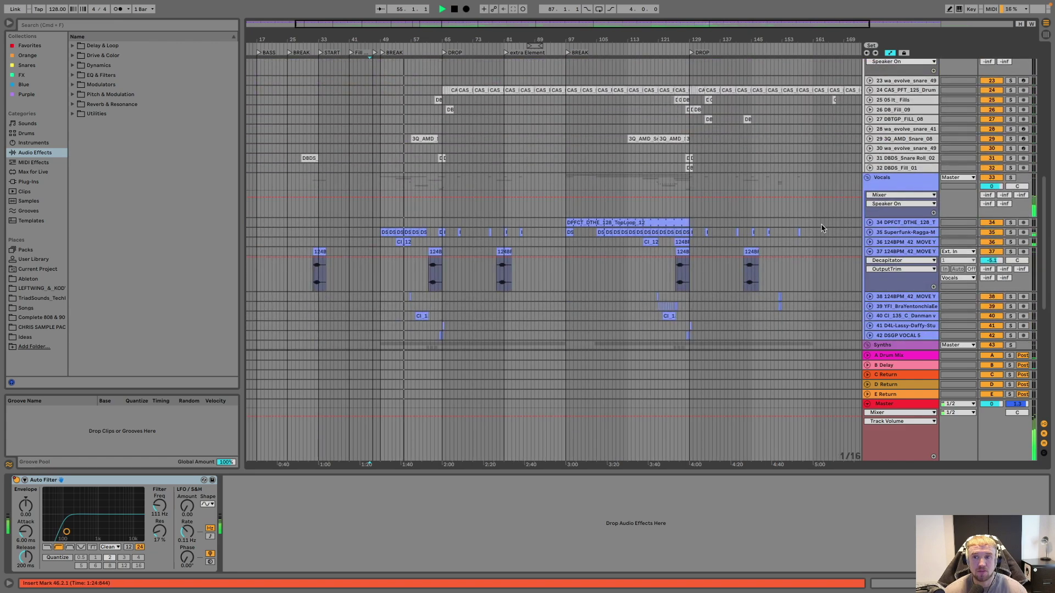
left_click(870, 252)
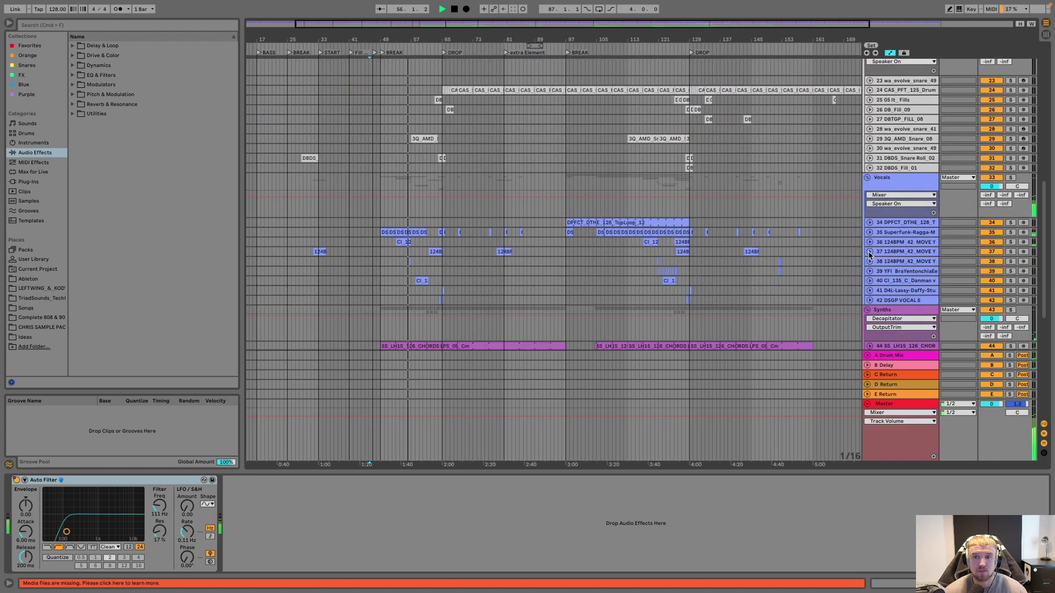
scroll(792, 258, "up", 10)
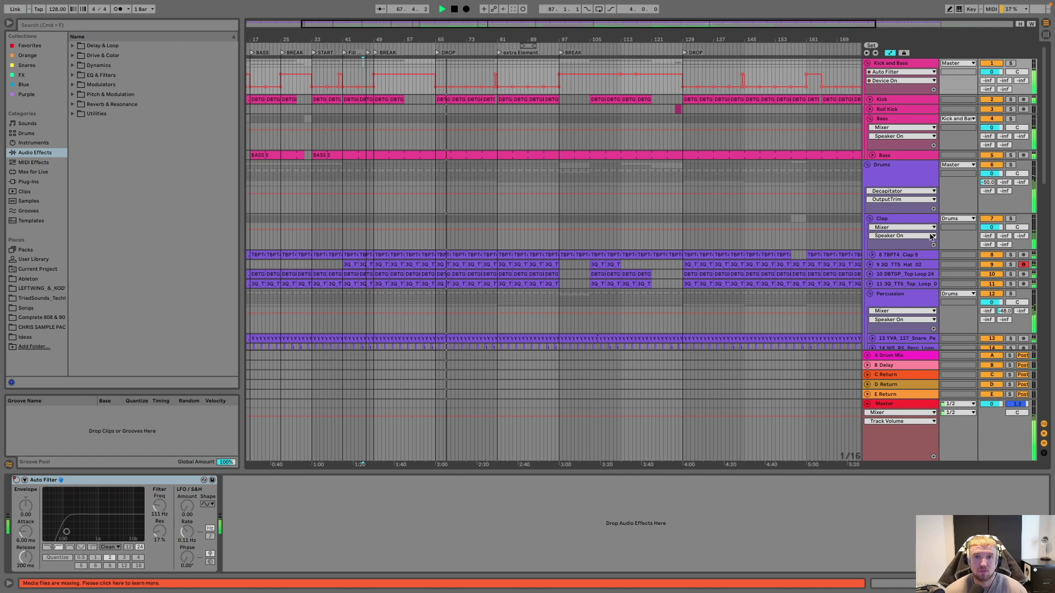
Step: Expand the Kick track, turn on the four-bar loop at bar 87 and set the playback start inside it
left_click(419, 104)
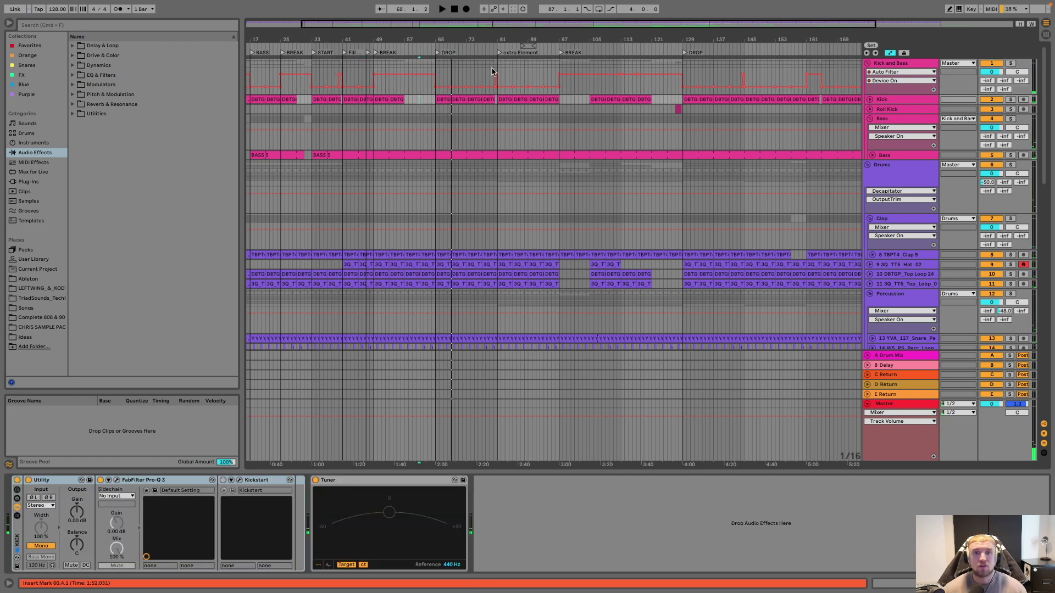
left_click(869, 99)
left_click_drag(524, 44, 524, 46)
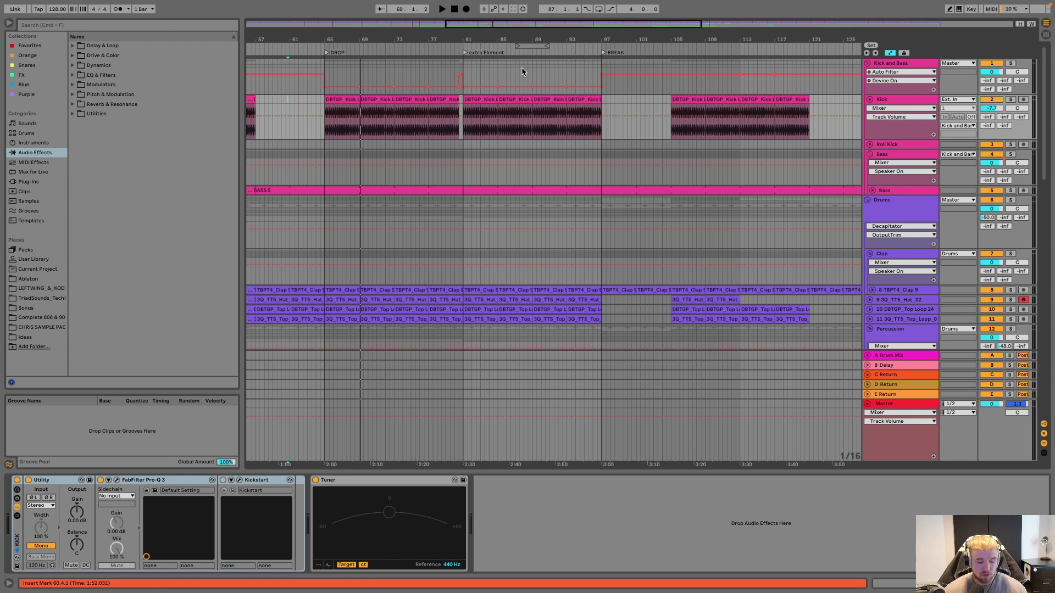
key("super+l")
left_click(522, 72)
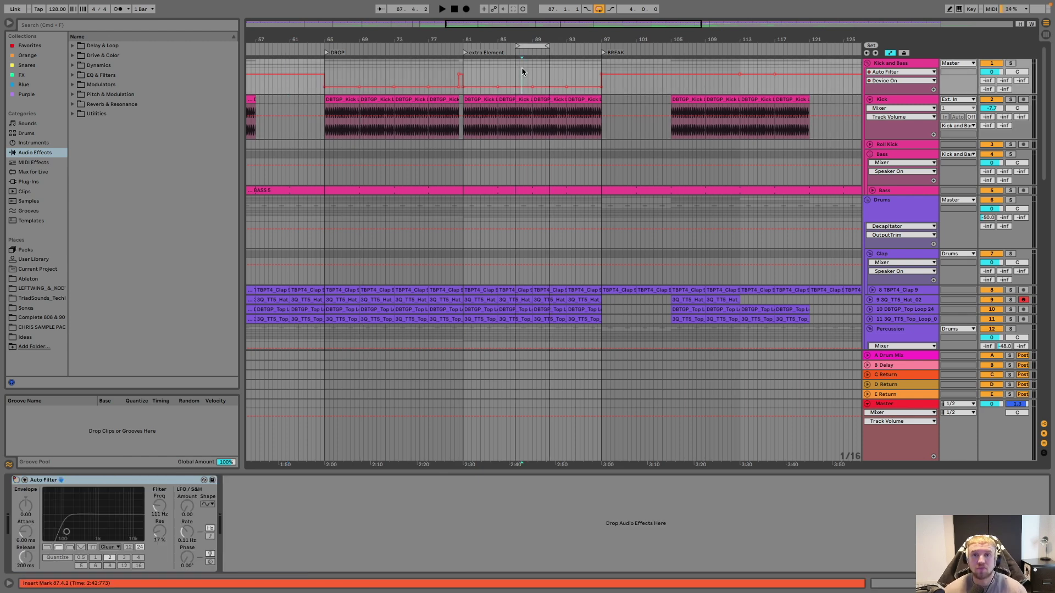
Step: Solo the Kick track and play it within the loop
left_click(1010, 99)
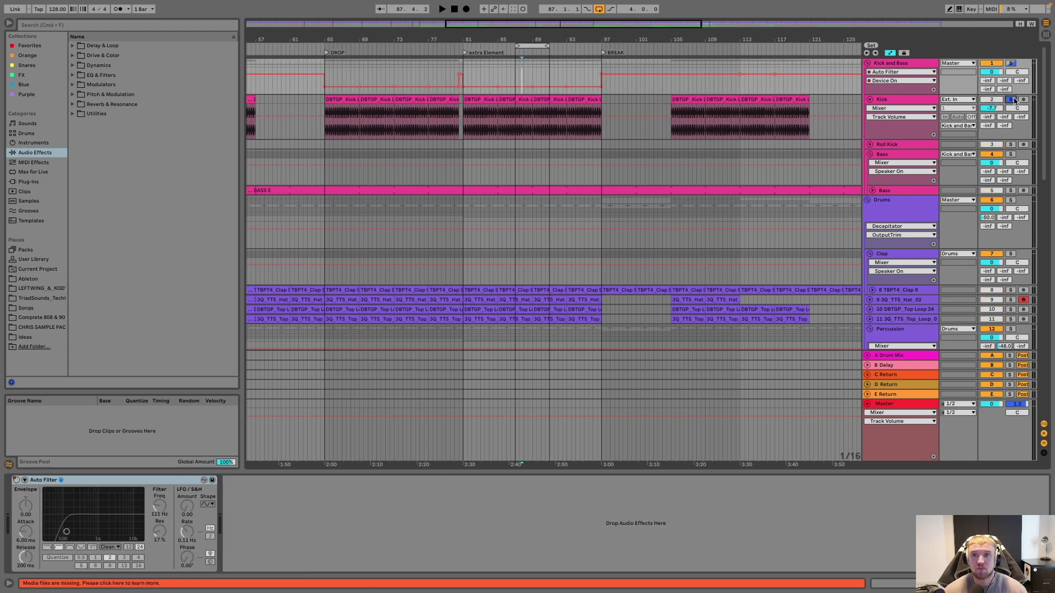
key("space")
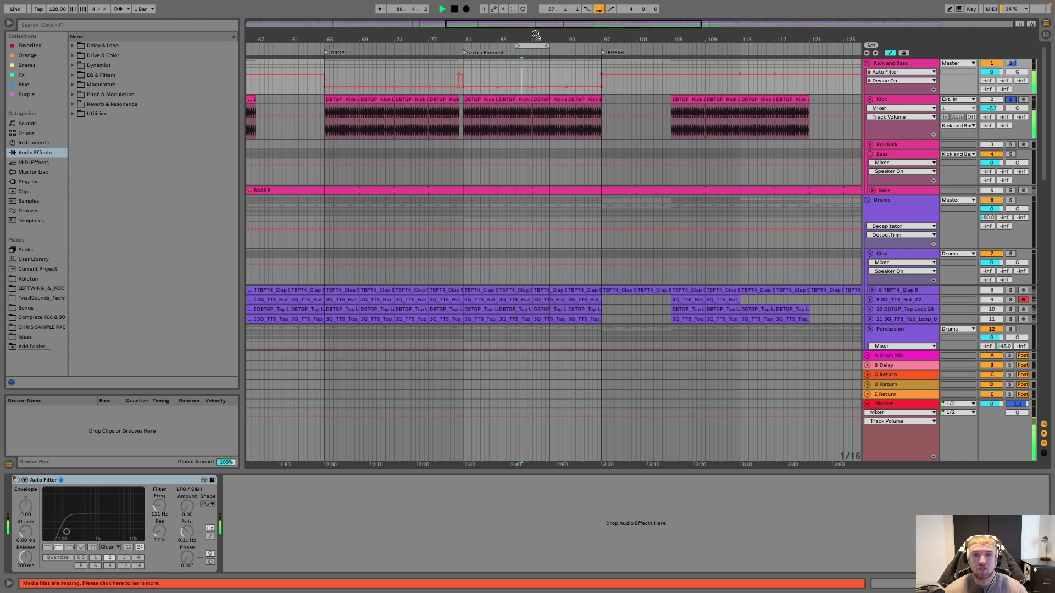
key("z")
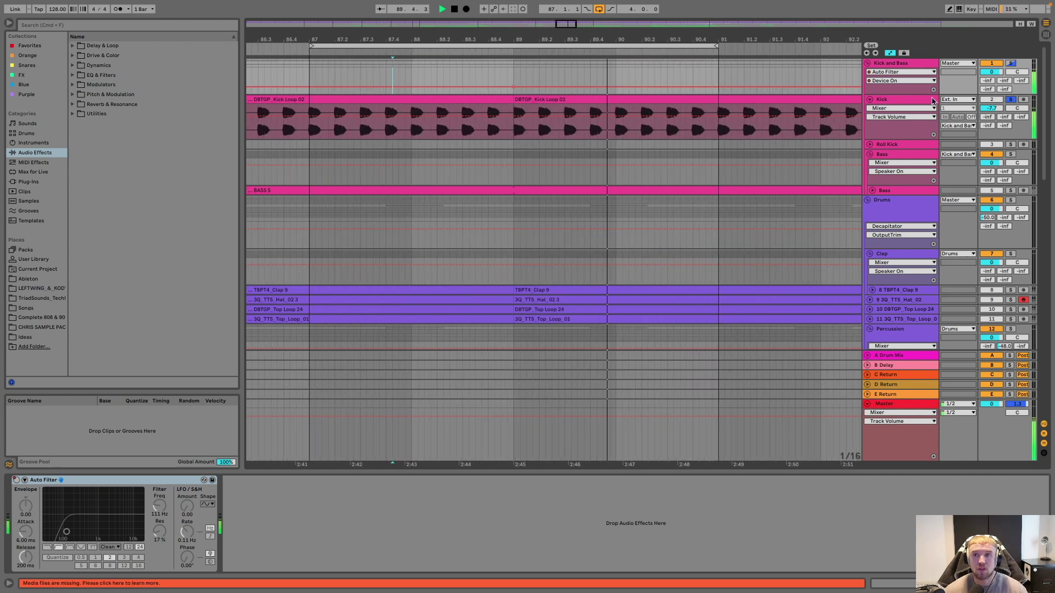
Step: Examine the Kick track's FabFilter Pro-Q 3 curve while the loop plays, then close the plug-in window
left_click(927, 100)
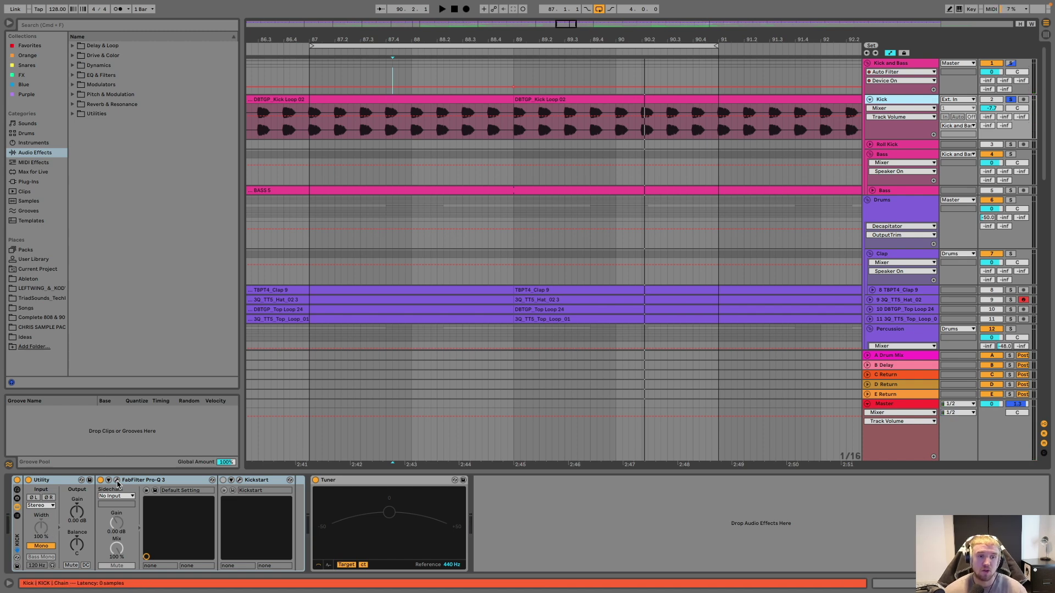
left_click(116, 480)
mouse_move(568, 141)
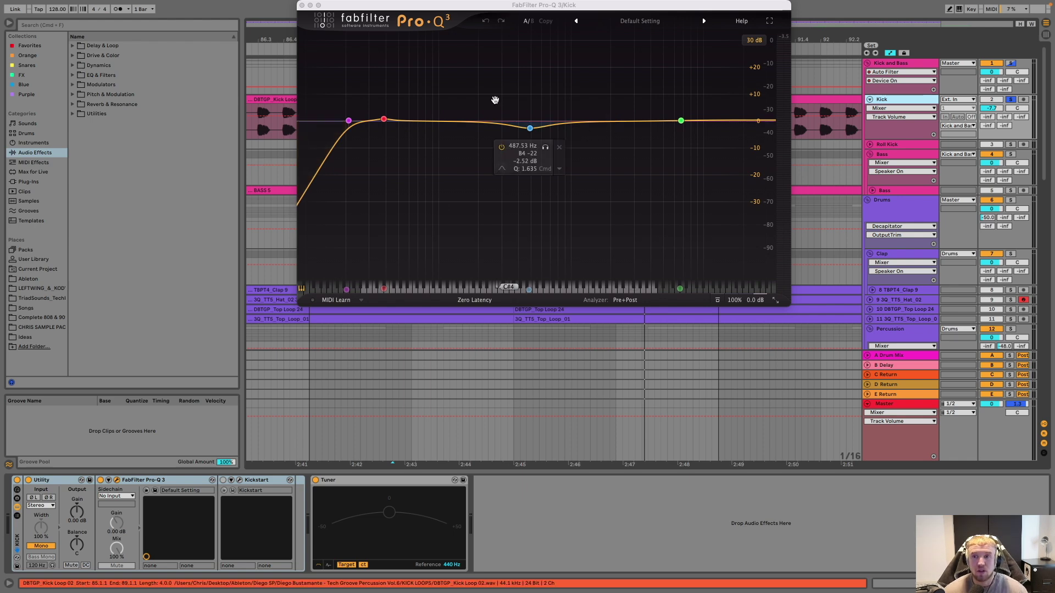
key("space")
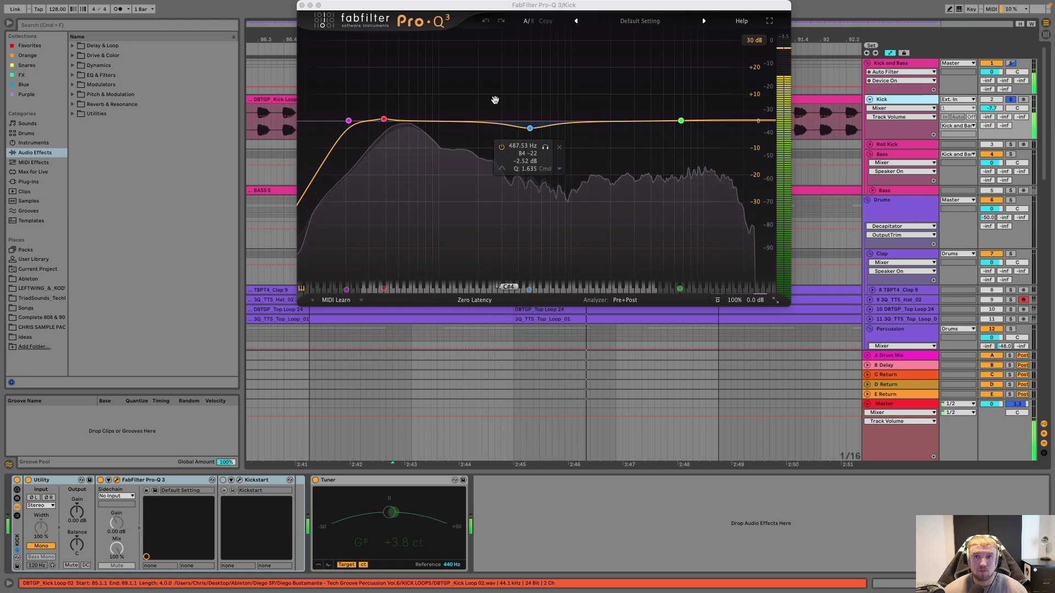
key("space")
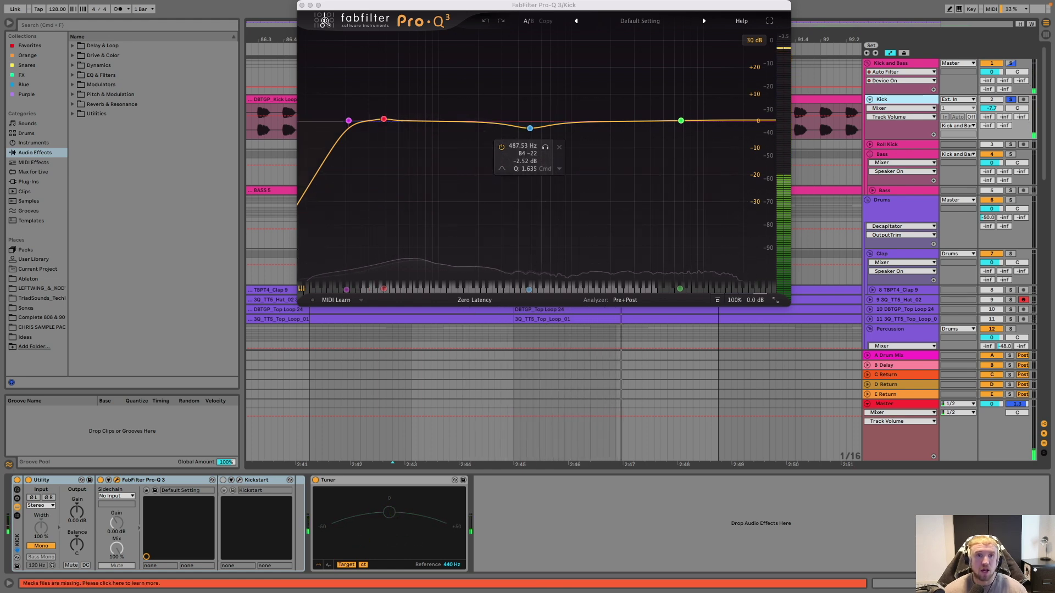
left_click(302, 5)
Step: Expand and solo the Roll Kick track, and play its clip just before the DROP at bar 129
left_click_drag(424, 36, 425, 116)
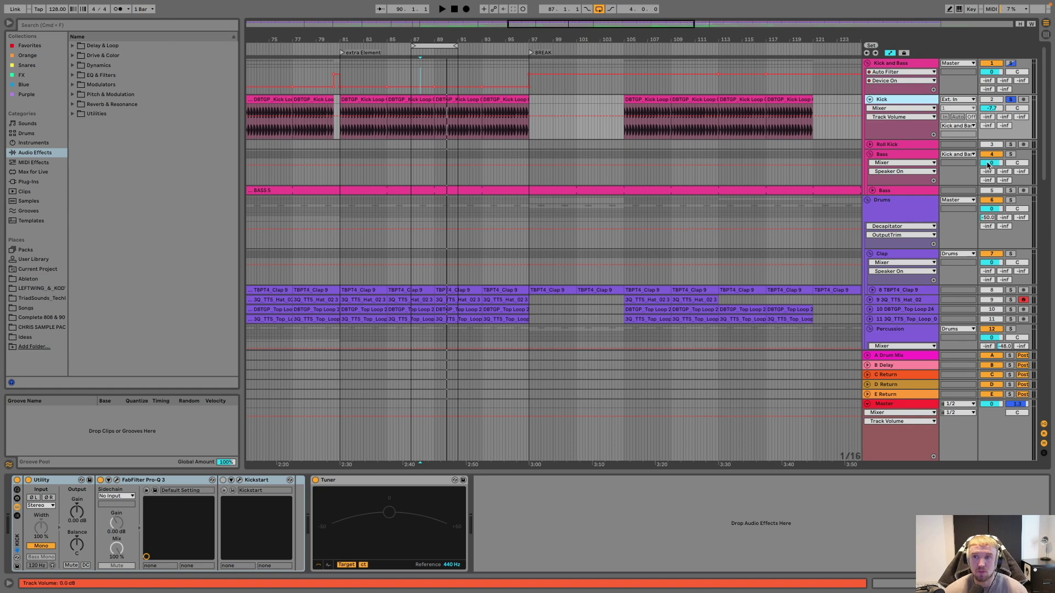
scroll(614, 96, "right", 10)
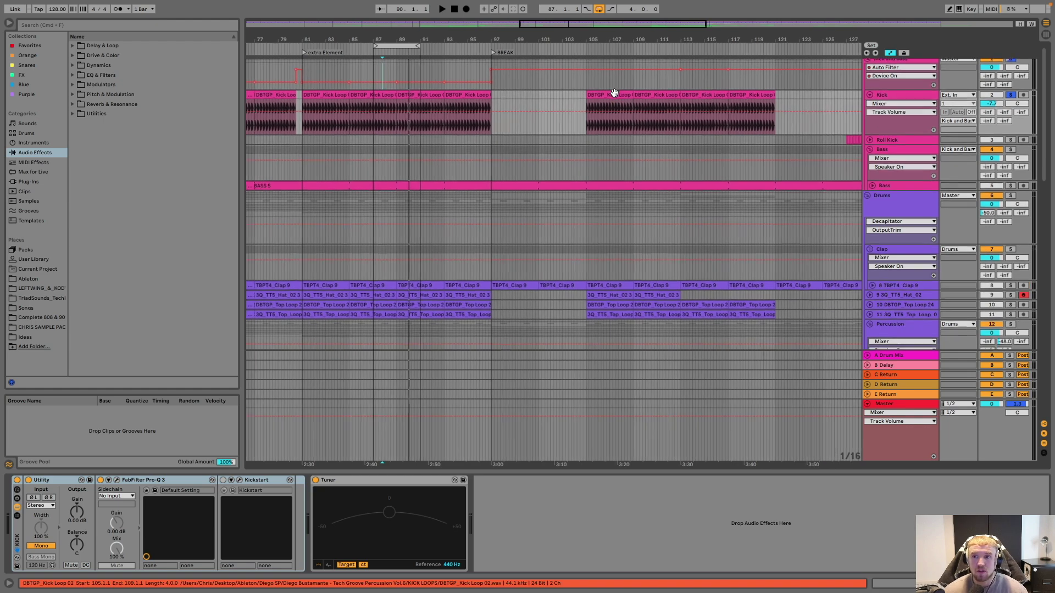
left_click(870, 138)
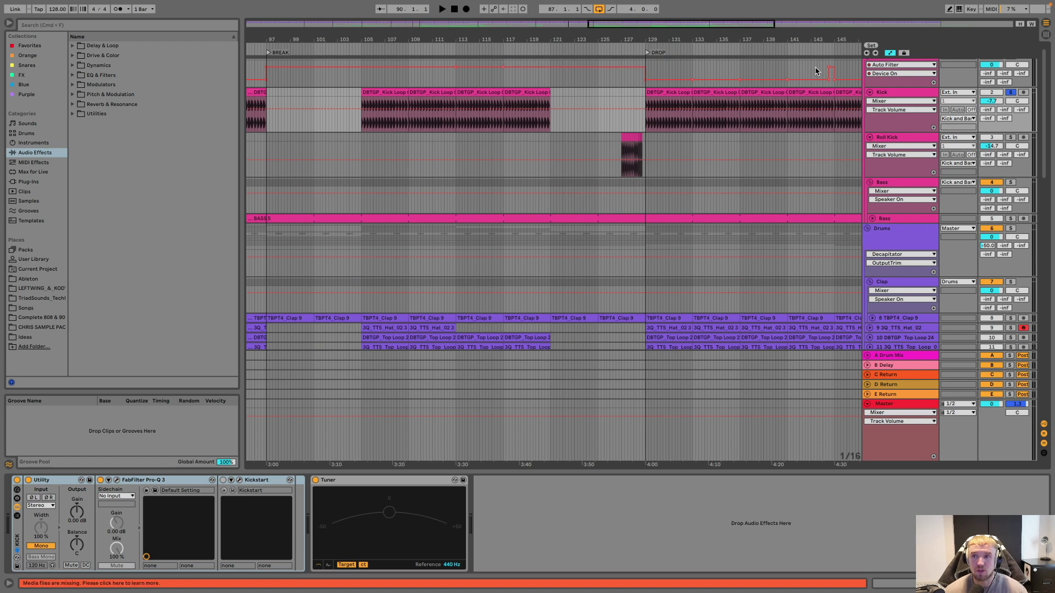
left_click(1010, 137)
left_click(626, 128)
key("space")
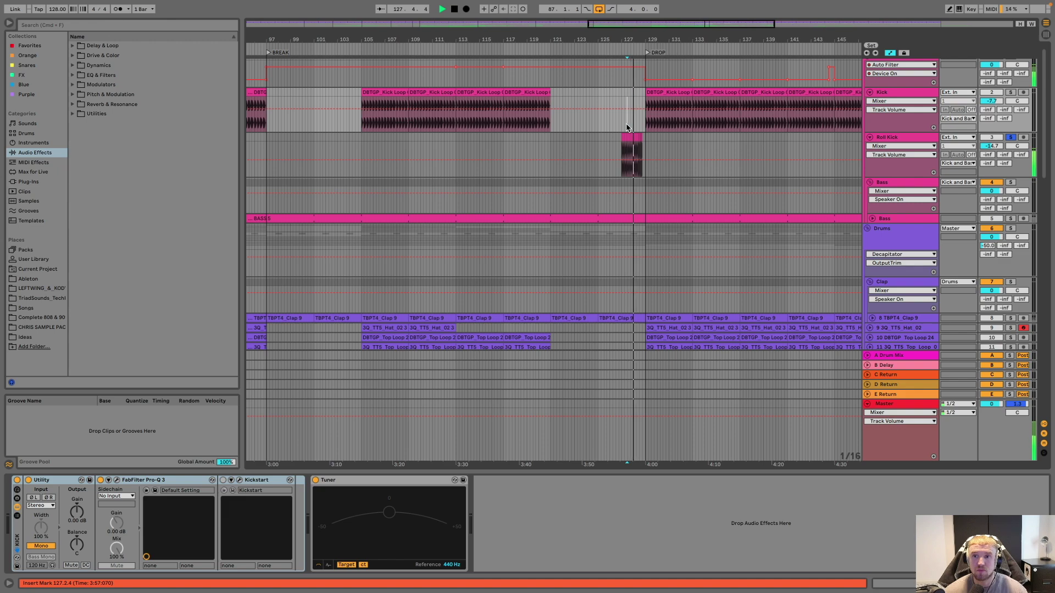
key("space")
Step: Replay the soloed Roll Kick clip from just before its start near bar 127
mouse_move(629, 31)
left_mouse_down()
mouse_move(635, 88)
mouse_move(632, 35)
left_mouse_up()
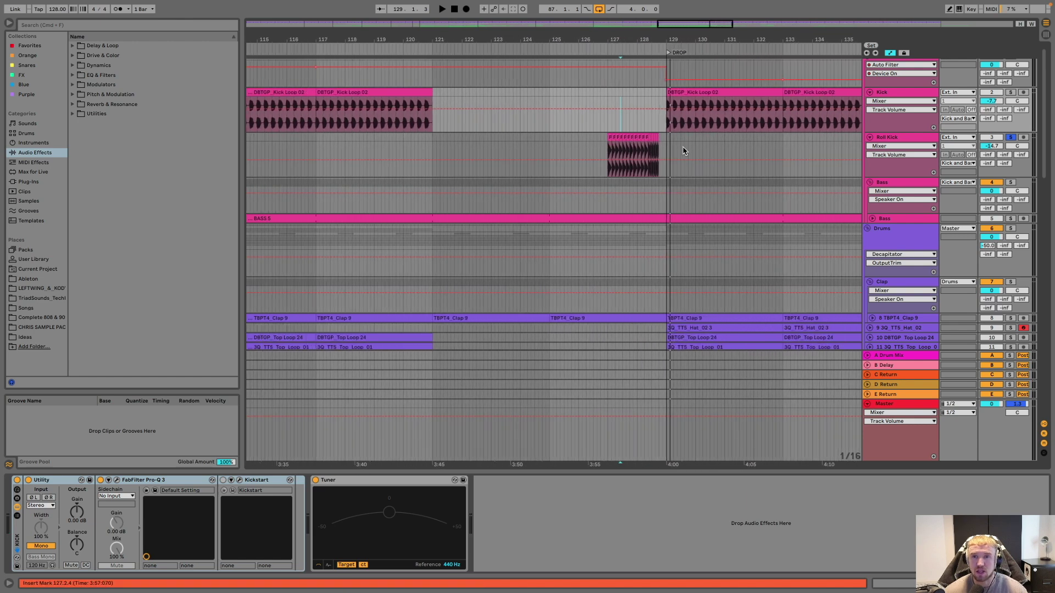
left_click(605, 145)
key("space")
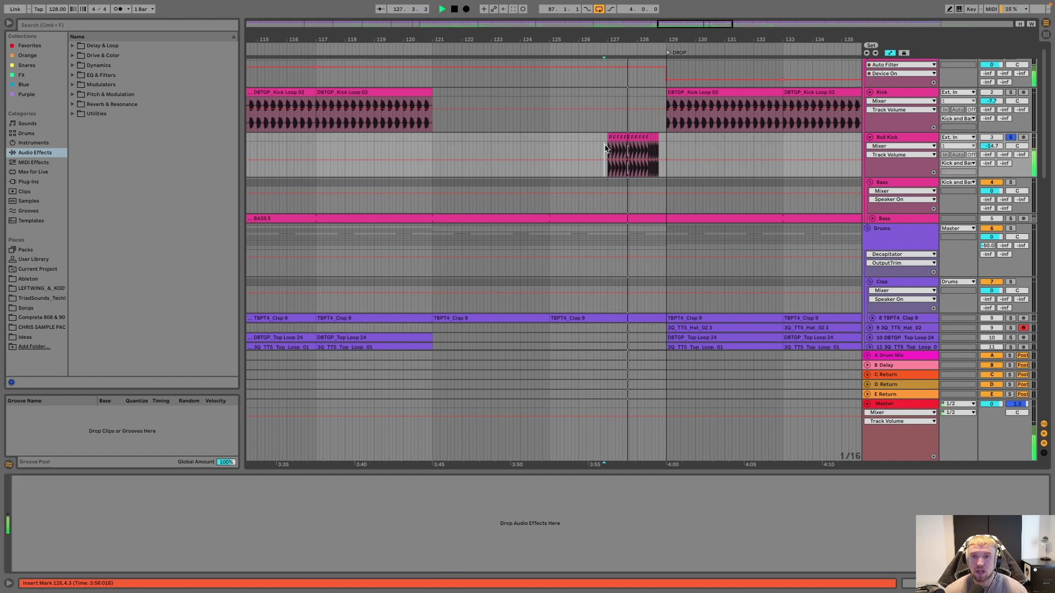
Step: Expand and solo the Bass track inside the Bass group, and play it from bar 88
key("minus")
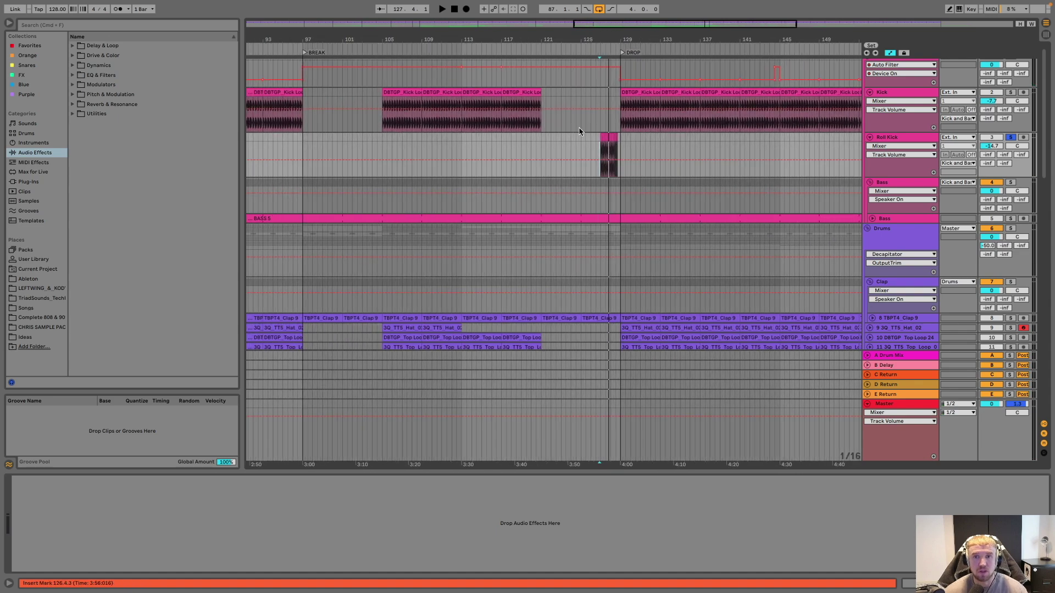
scroll(577, 129, "down", 3)
scroll(577, 129, "left", 3)
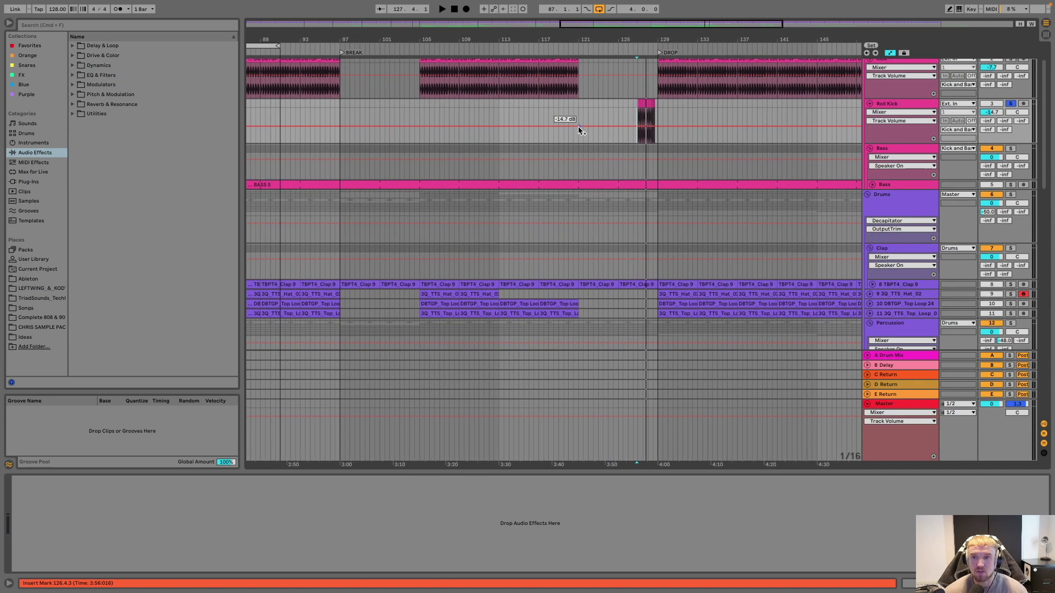
left_click(871, 156)
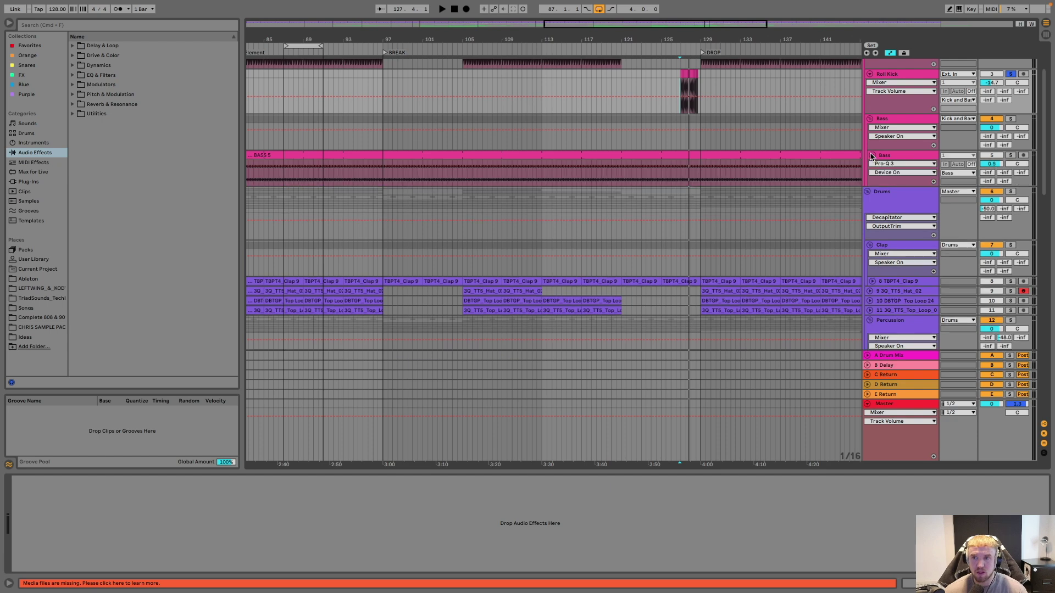
left_click(901, 156)
left_click(1011, 156)
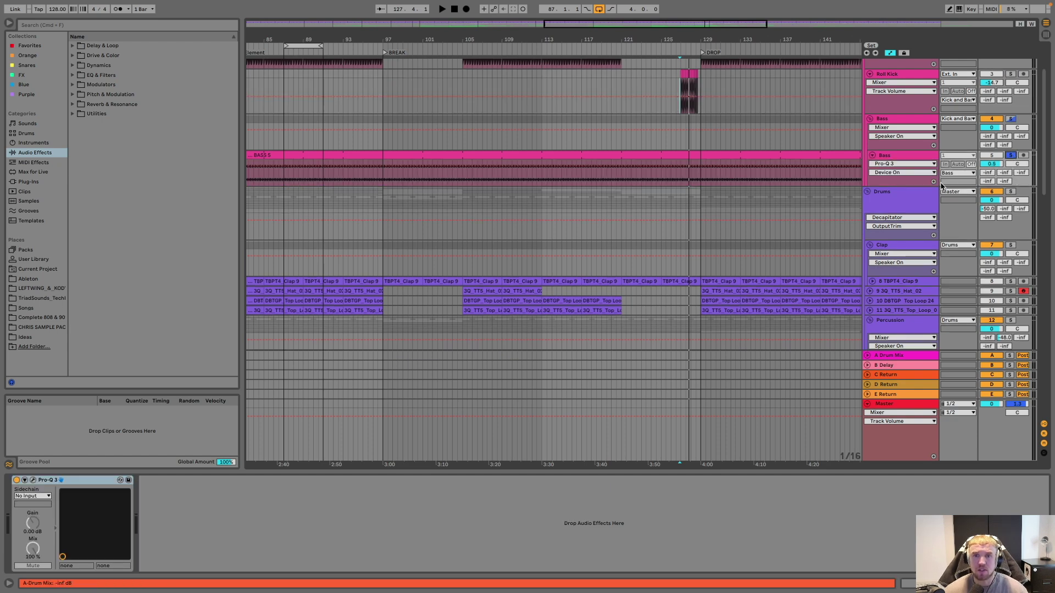
scroll(579, 145, "left", 5)
left_click(386, 155)
key("space")
left_click(907, 164)
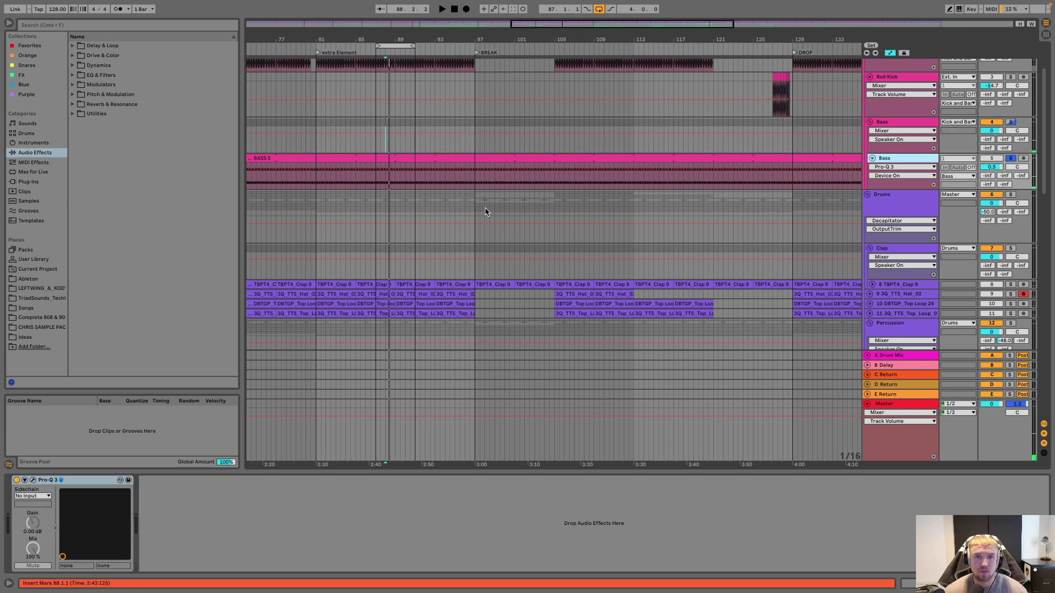
Step: Select the BASS 5 clip and examine the Bass track's Pro-Q 3 filter curve, closing the plug-in window
left_click(395, 160)
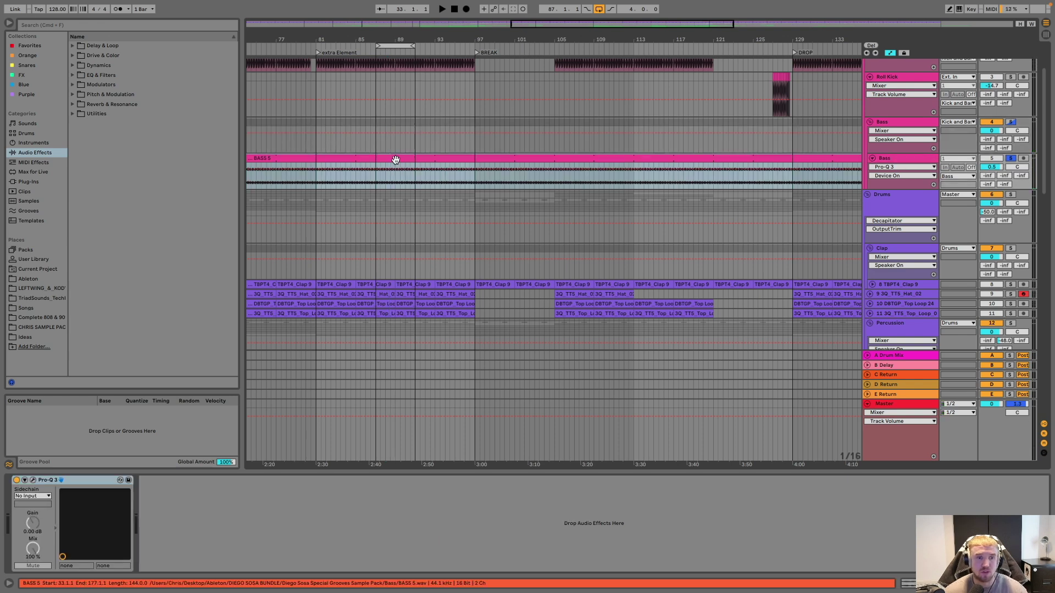
left_click(909, 158)
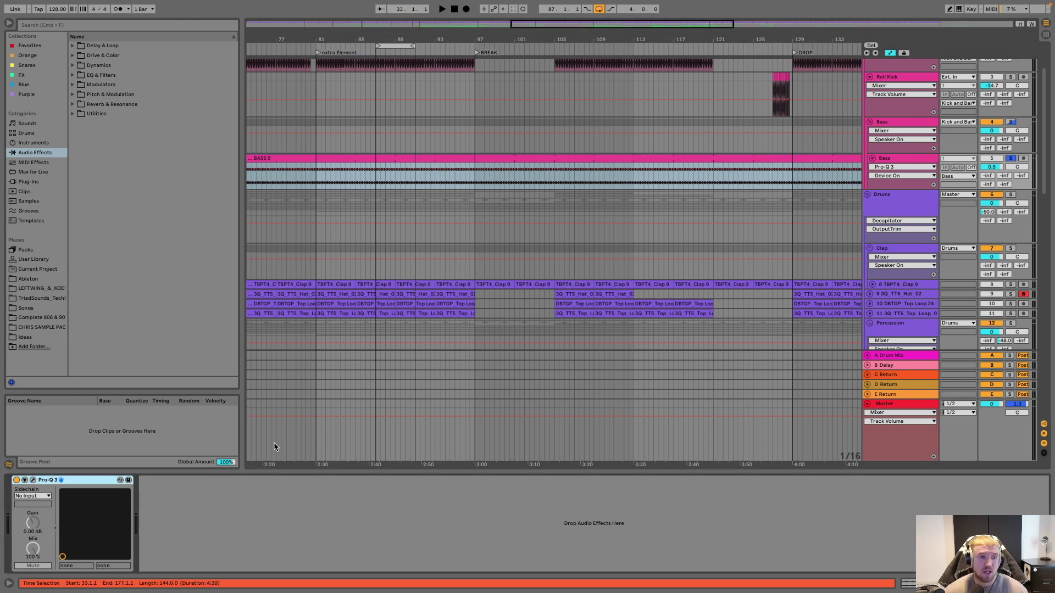
left_click(33, 480)
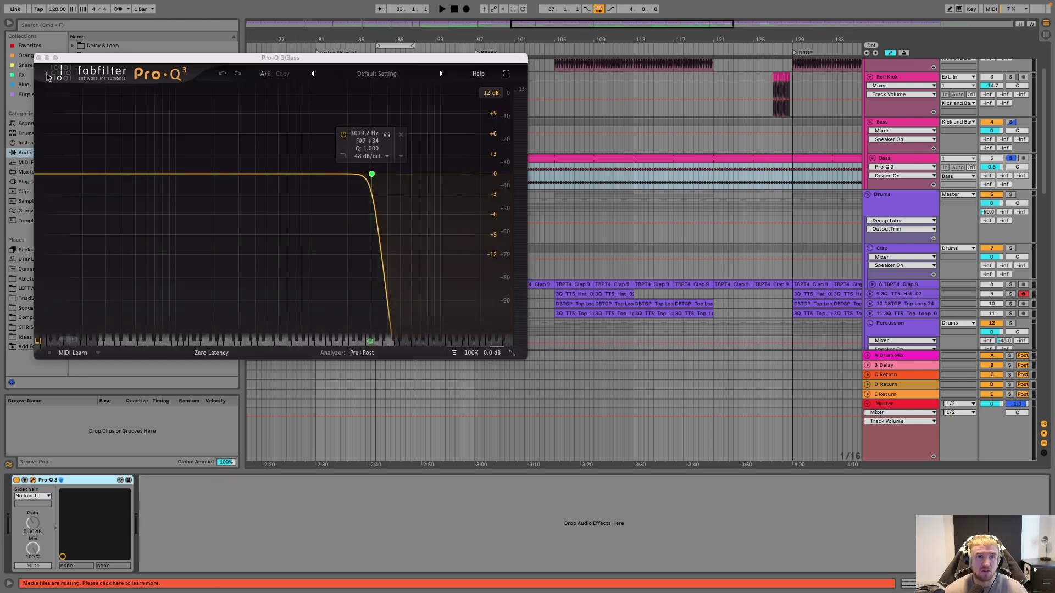
key("super+alt+p")
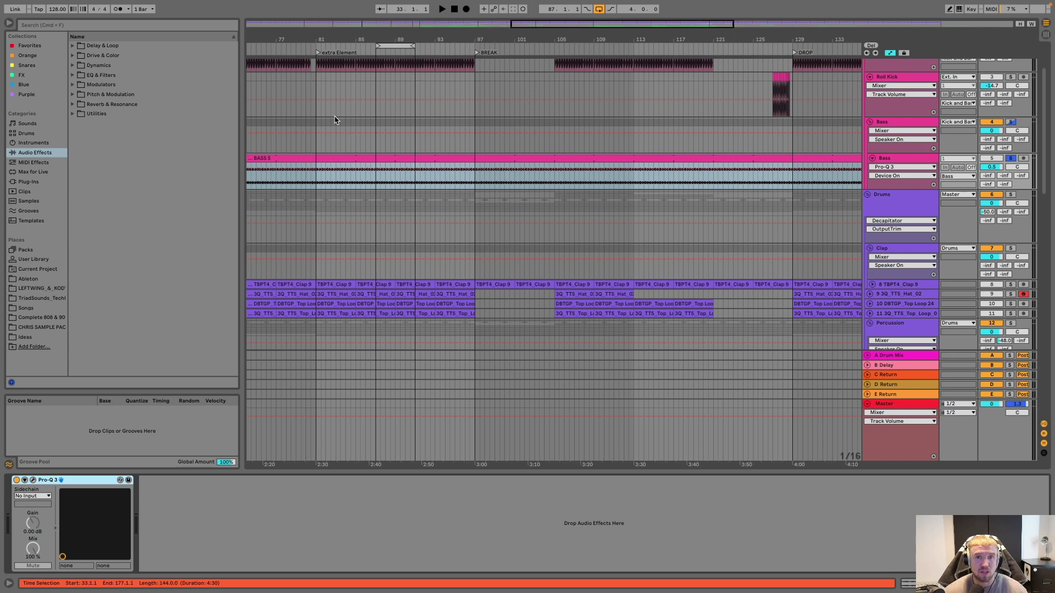
Step: Play the soloed Bass track from bar 87 and examine the BASS 5 clip's waveform, stopping playback at the end
left_click(383, 150)
left_click(383, 149)
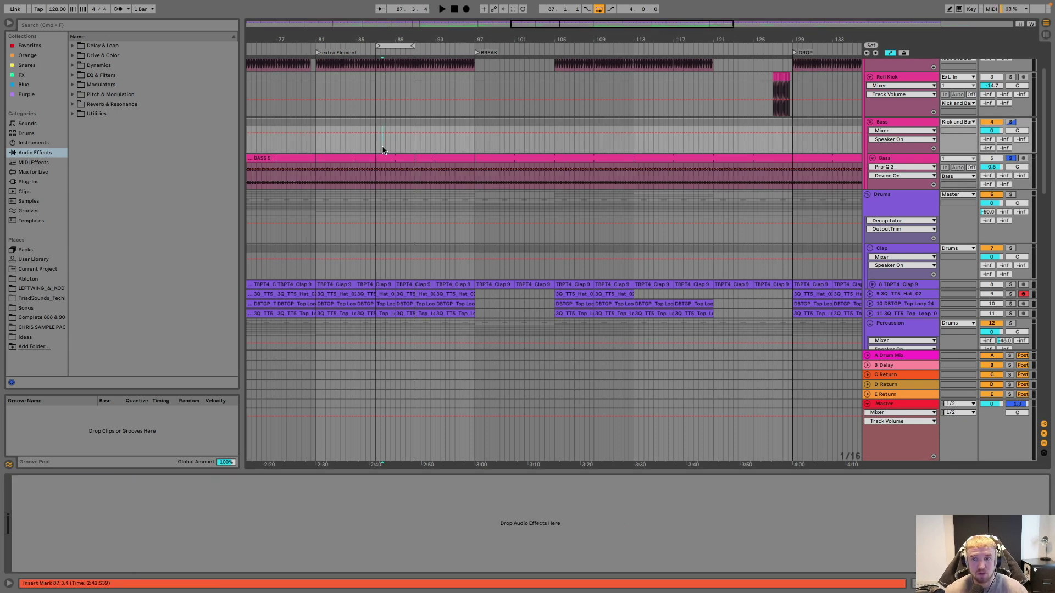
key("space")
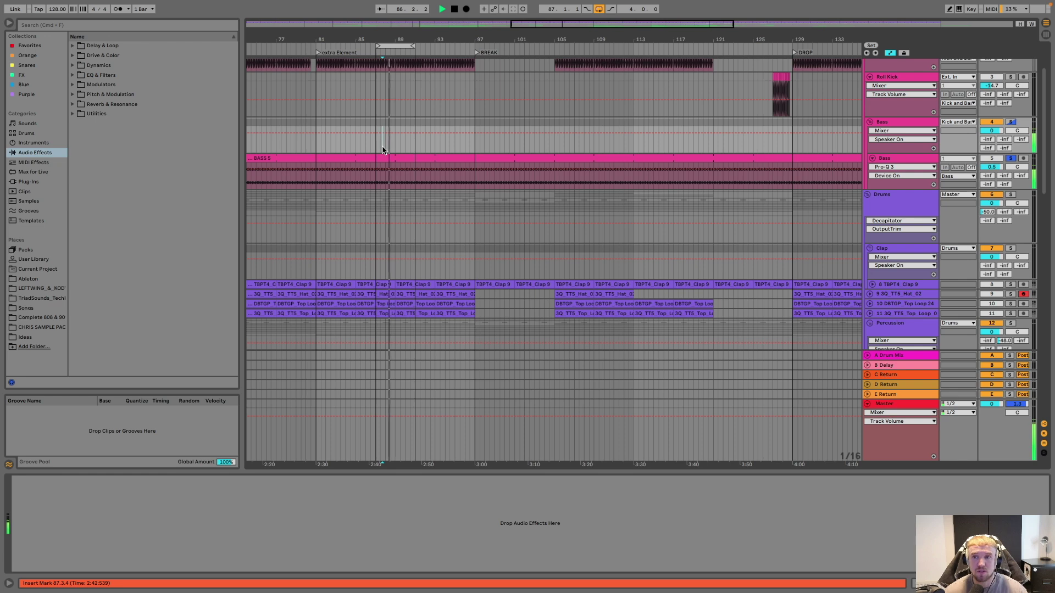
double_click(405, 160)
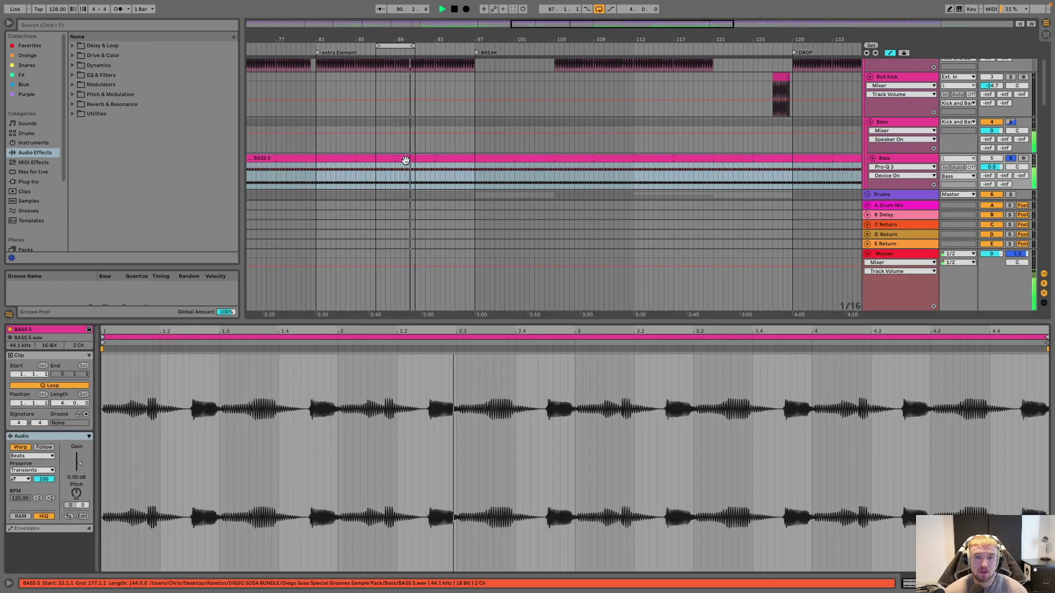
key("space")
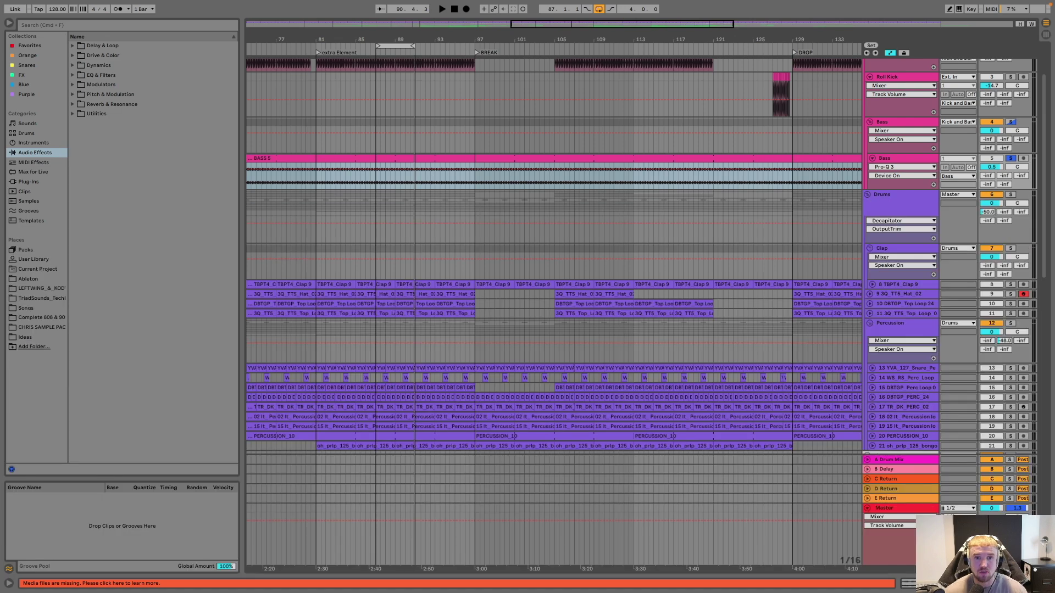
Step: Solo the whole Kick and Bass group and play it from bar 33 to hear its tracks together
scroll(739, 332, "up", 5)
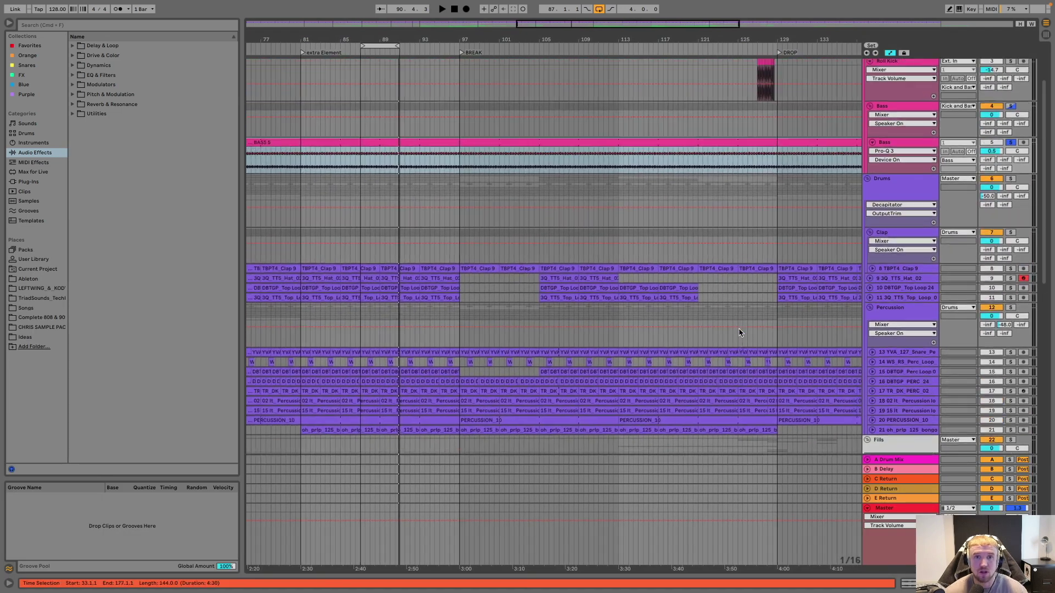
key("space")
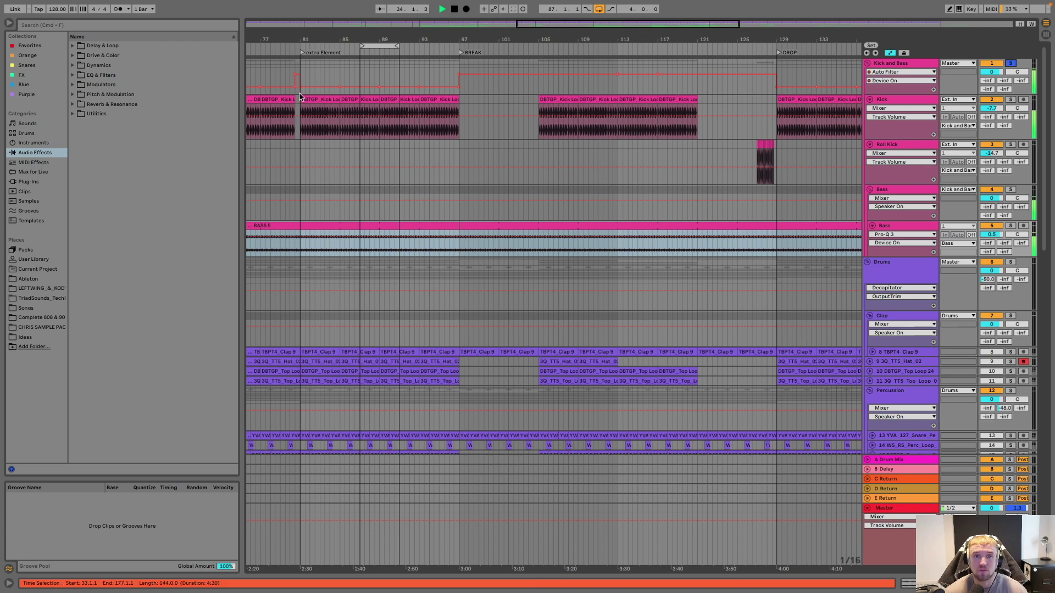
scroll(357, 41, "up", 5)
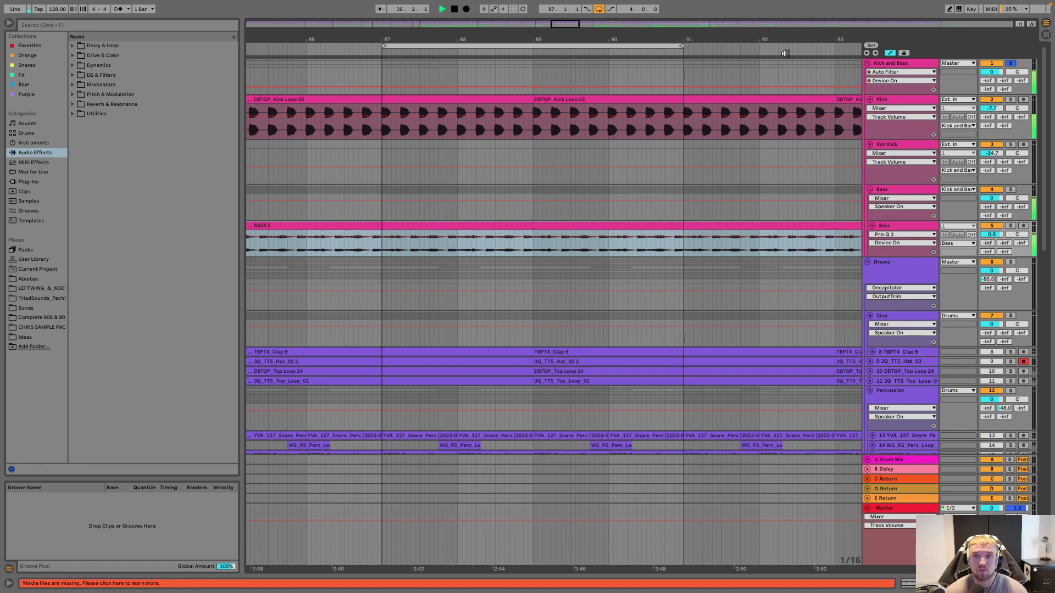
scroll(781, 41, "down", 5)
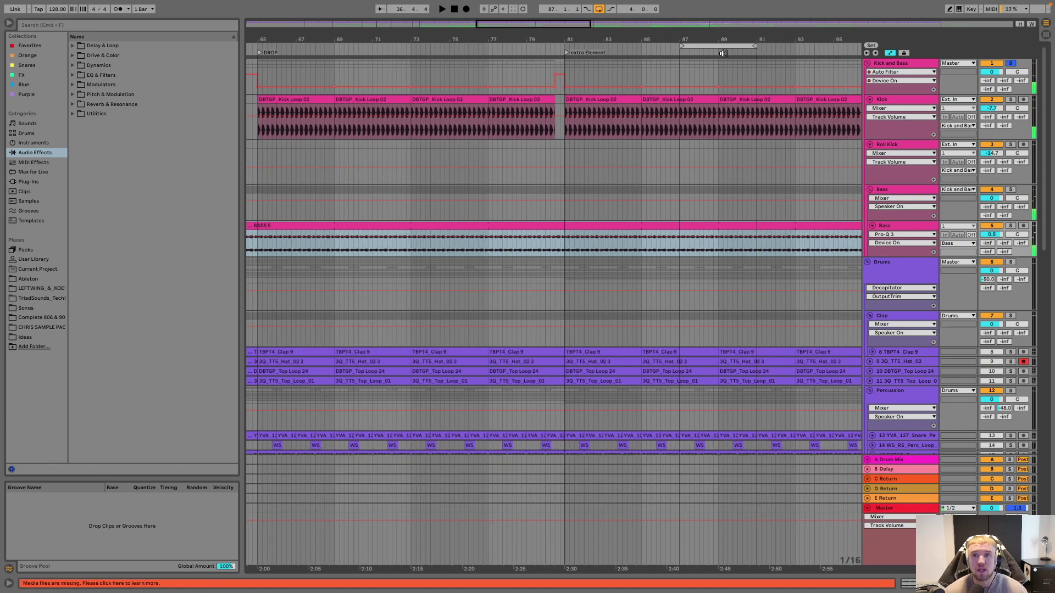
Step: Play the soloed Kick and Bass group from within bar 87, inside the loop region, and stop it
scroll(650, 37, "up", 5)
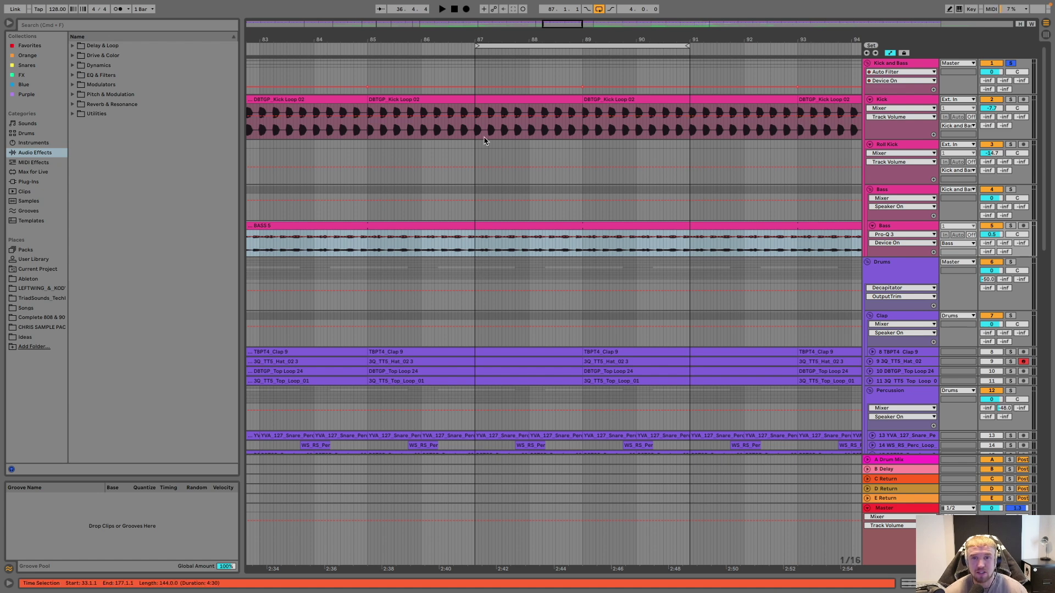
left_click(495, 154)
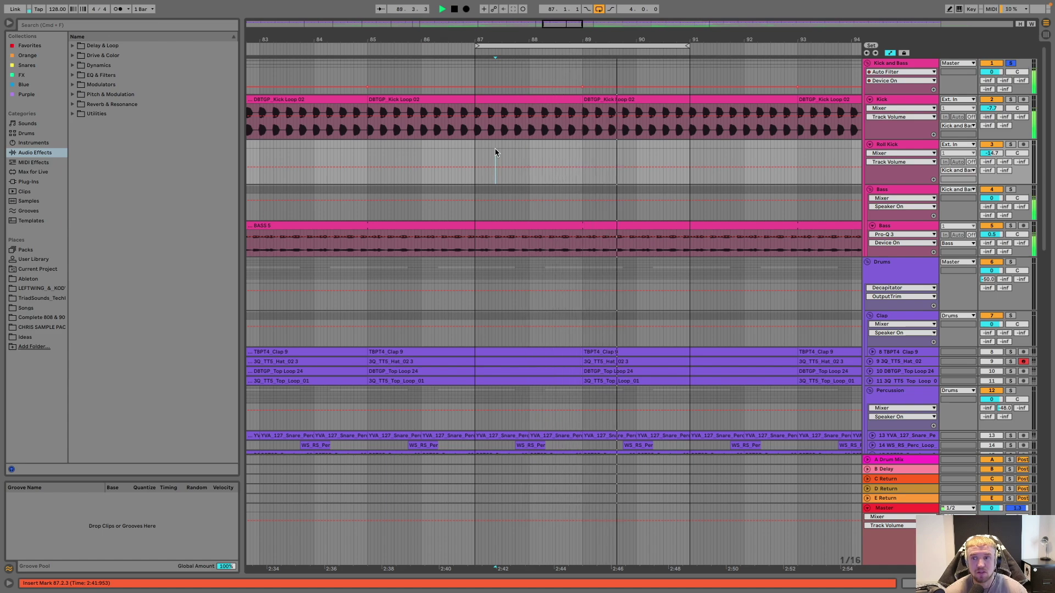
key("space")
Step: Solo the Drums group and unfold tracks 13 to 21 in the Percussion group to show their clips
scroll(494, 153, "down", 2)
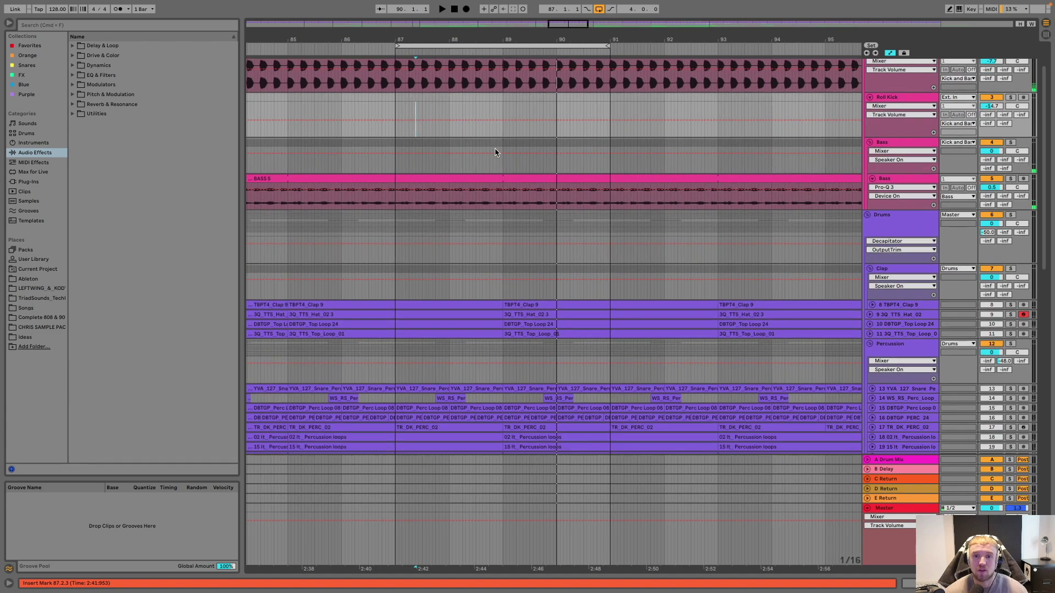
scroll(494, 153, "down", 3)
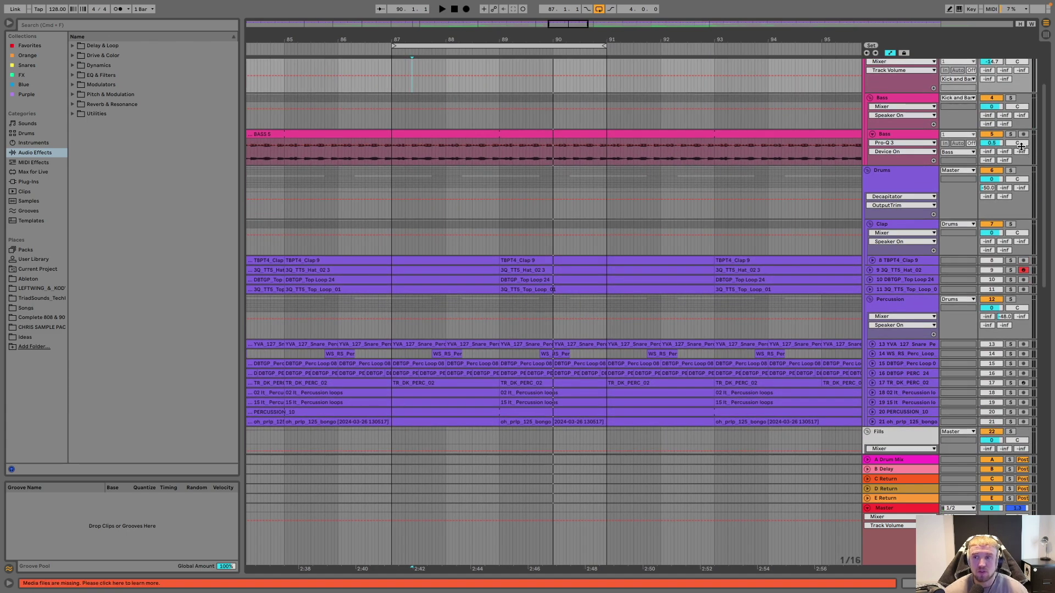
left_click(1010, 171)
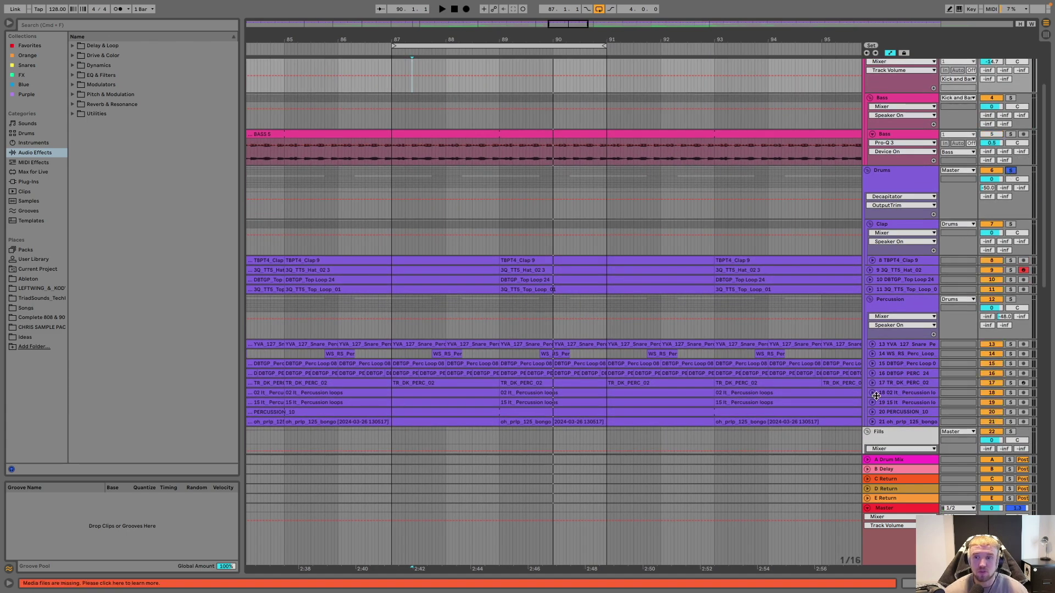
left_click(873, 422)
left_click(872, 412)
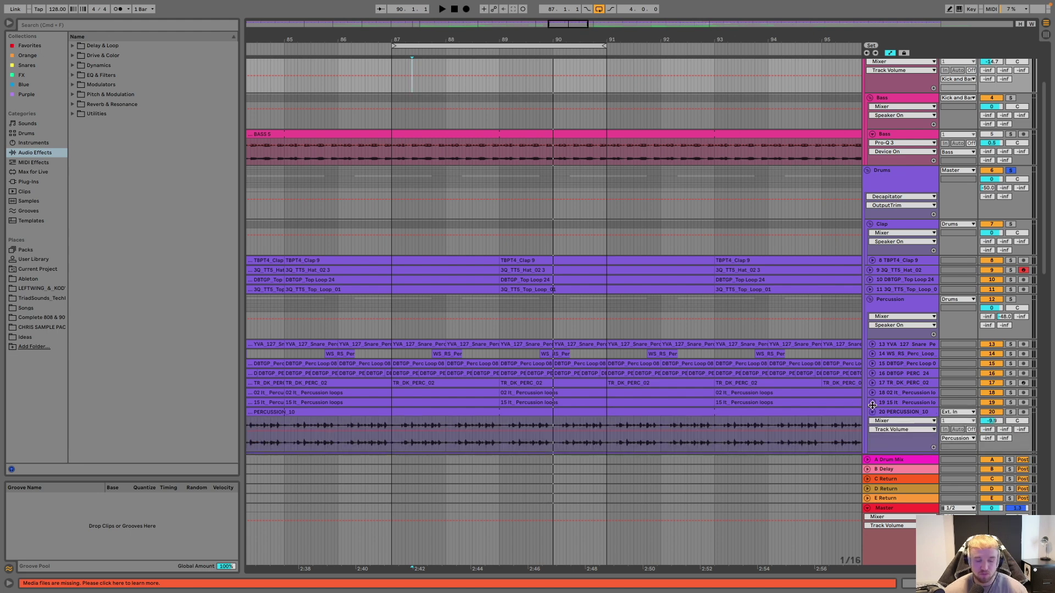
left_click(893, 345, "shift")
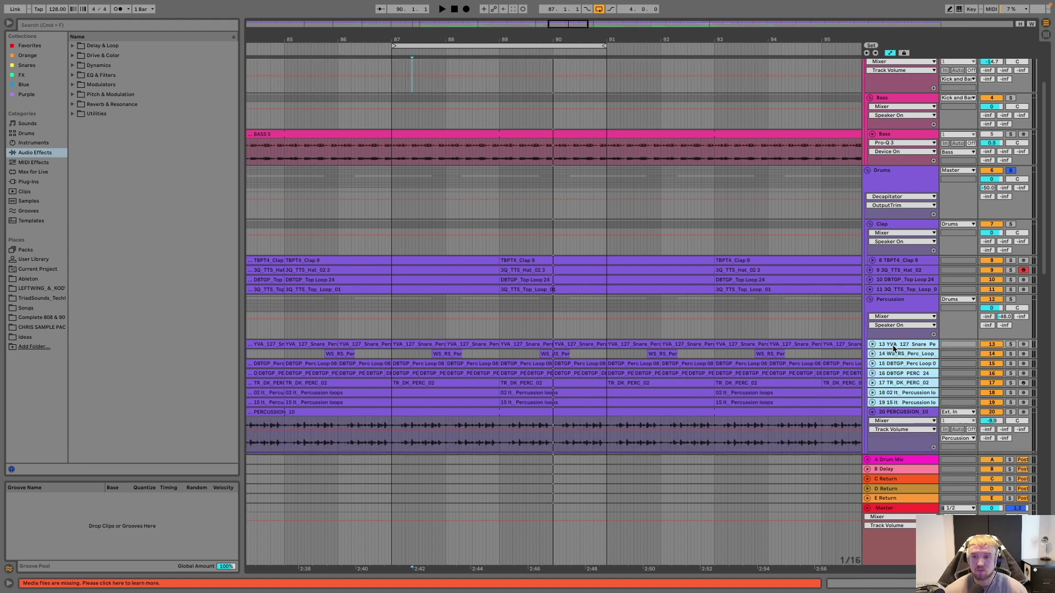
left_click(872, 345)
Step: Unfold tracks 8 to 11 in the Drums group: the clap, the hat and the two top loops
scroll(904, 252, "up", 4)
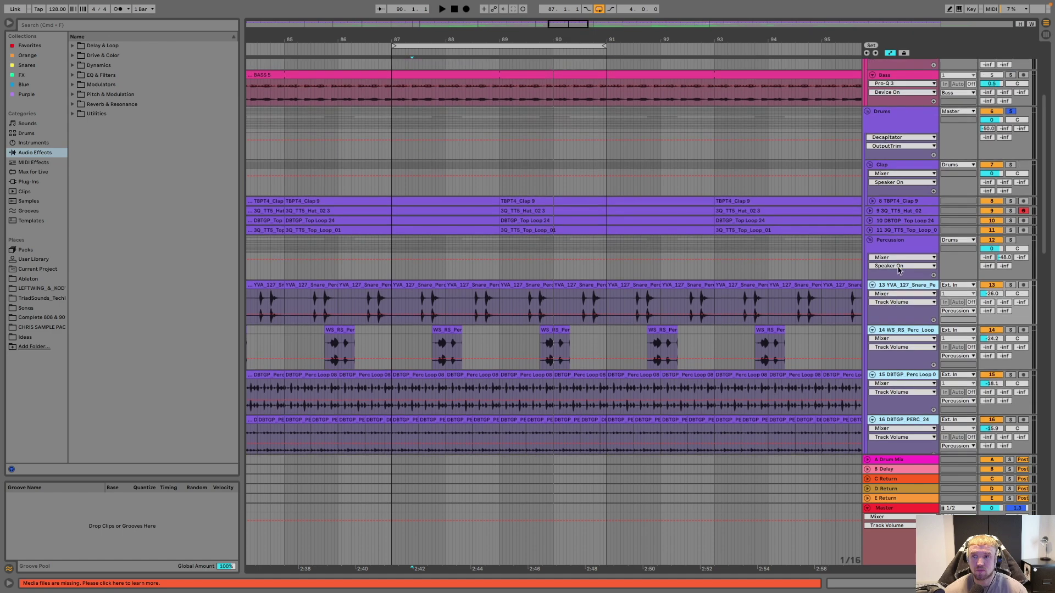
left_click(894, 233)
left_click(870, 230)
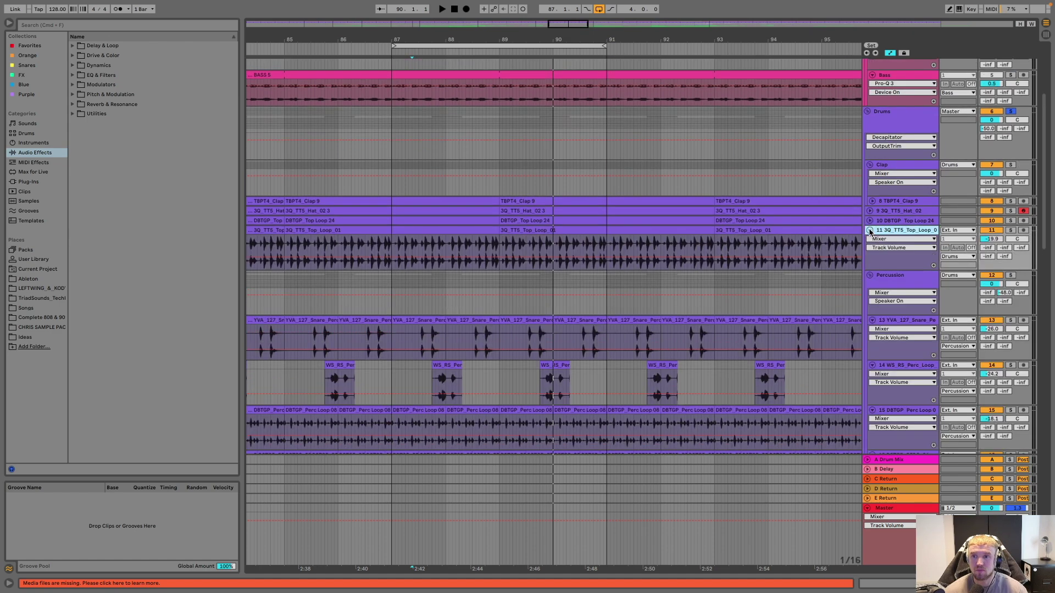
left_click(870, 220)
left_click(870, 212)
left_click(872, 201)
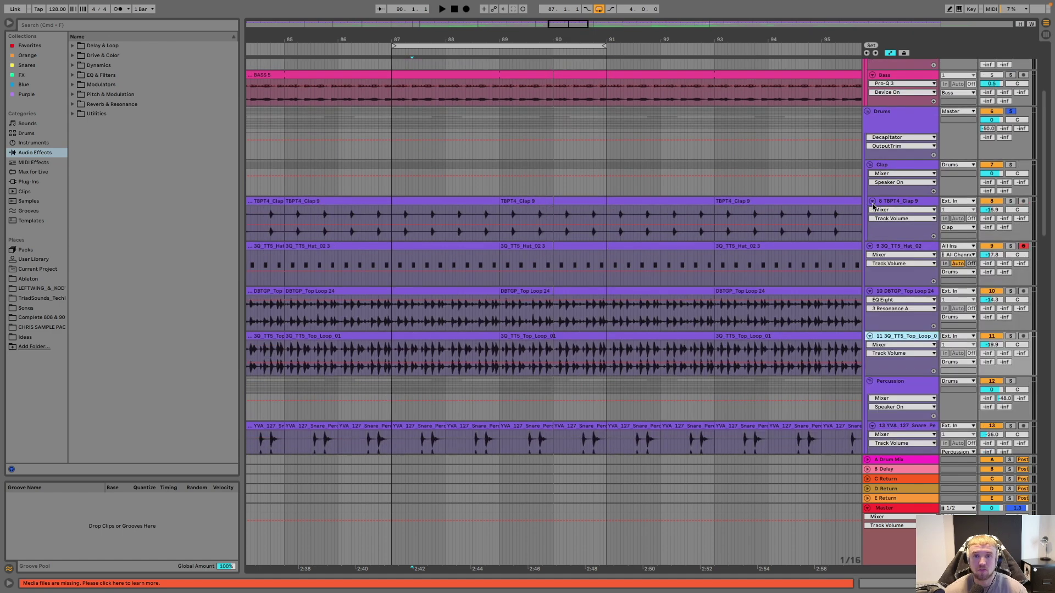
Step: Mute Percussion tracks 13 to 21 together, from the YVA_127 snare down to the bongo track
scroll(770, 195, "down", 9)
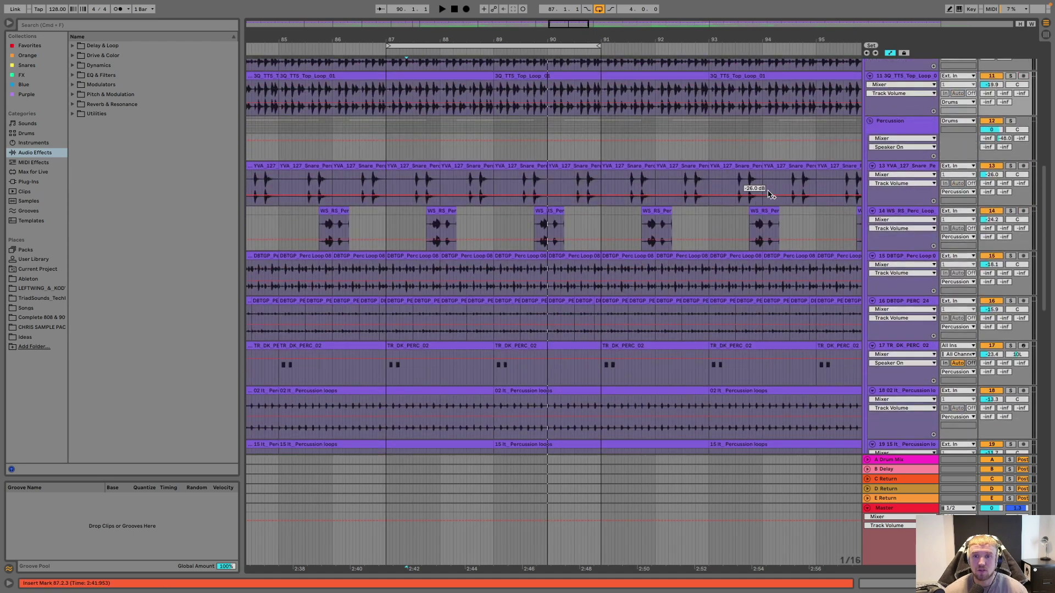
left_click(933, 171)
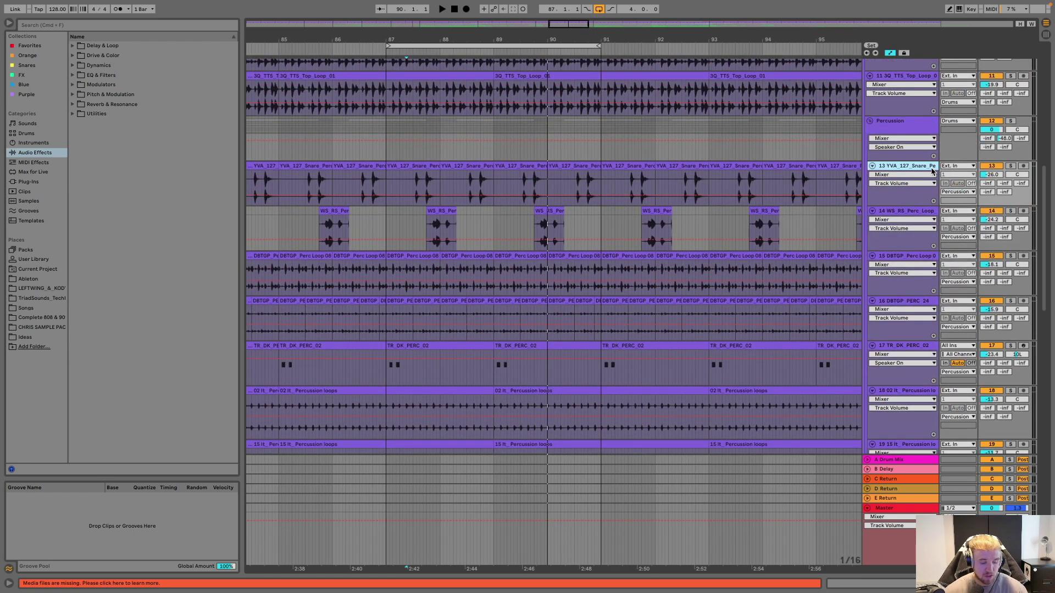
scroll(933, 171, "down", 8)
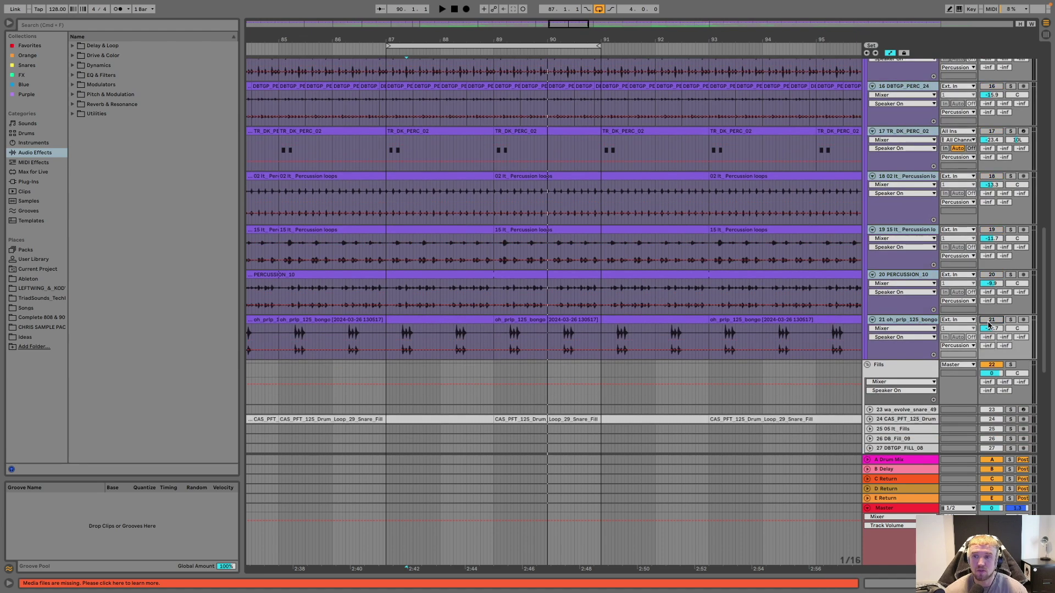
Step: Mute tracks 8 to 11 together, covering the clap, the hat and both top loops
scroll(987, 324, "up", 9)
scroll(988, 324, "up", 5)
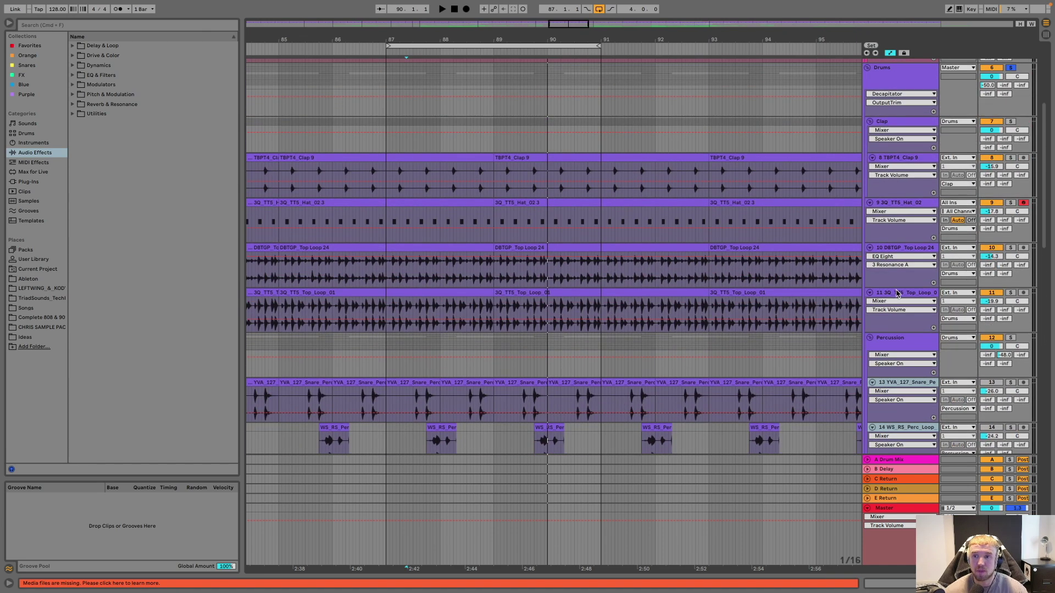
left_click(897, 294)
left_click(914, 160, "shift")
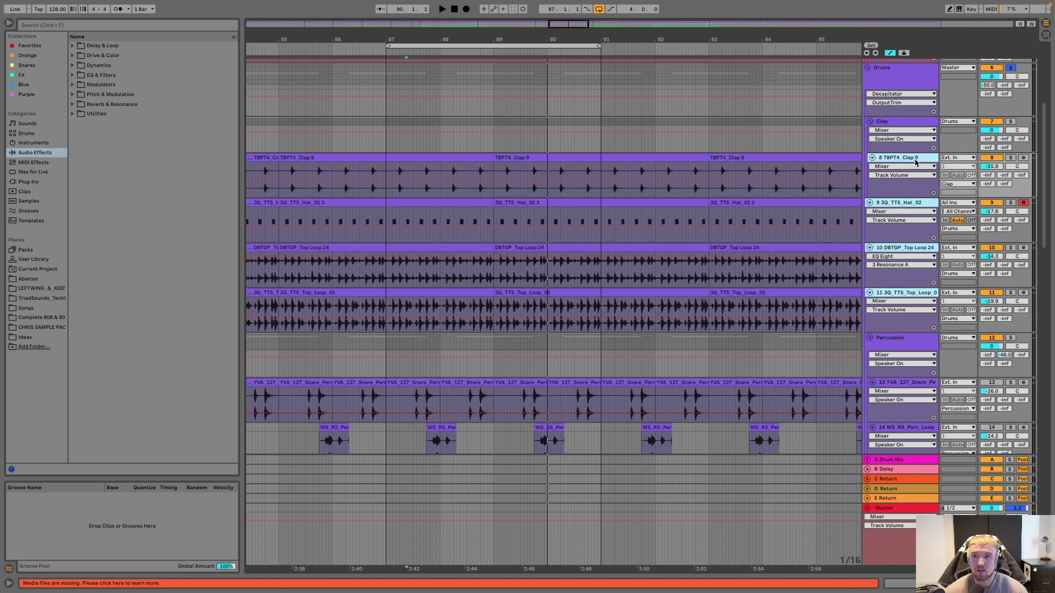
left_click(977, 159)
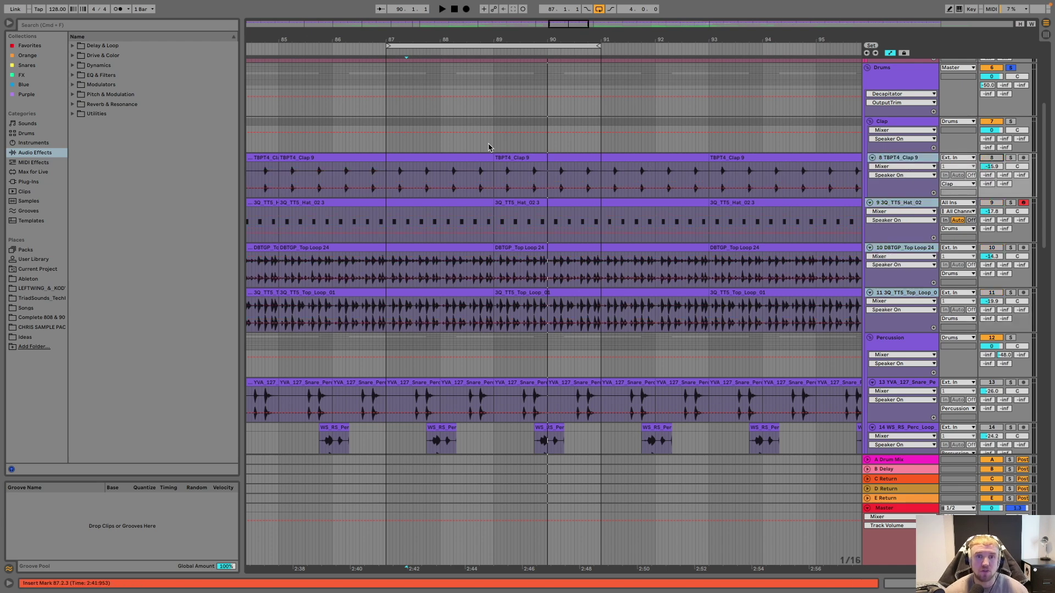
Step: Play the drums from bar 87 while unmuting track 10 DBTGP_Top Loop 24, followed by track 11 3Q_TTS_Top_Loop_01
left_click(423, 116)
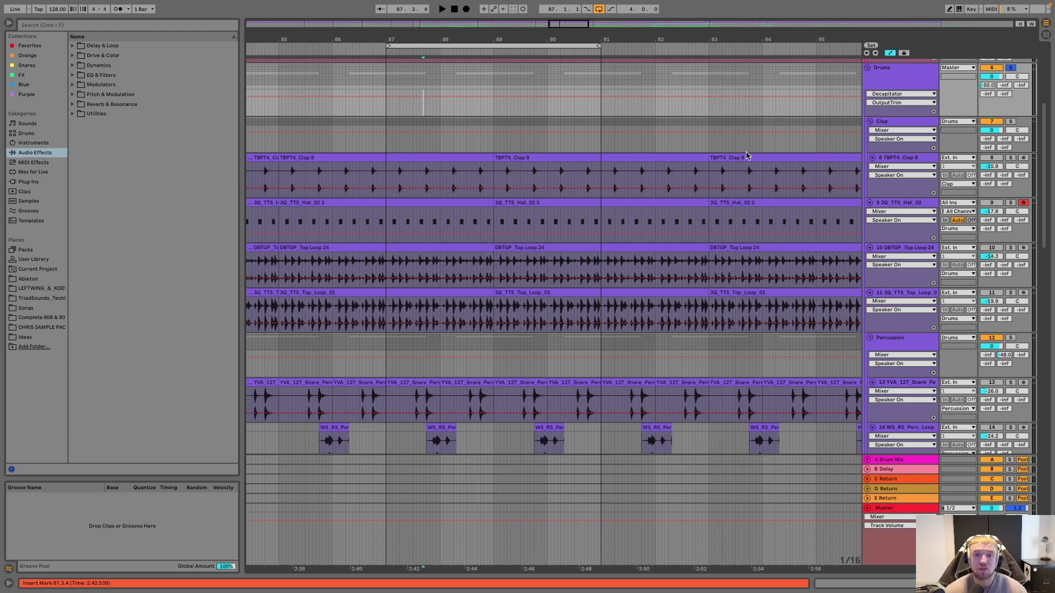
key("space")
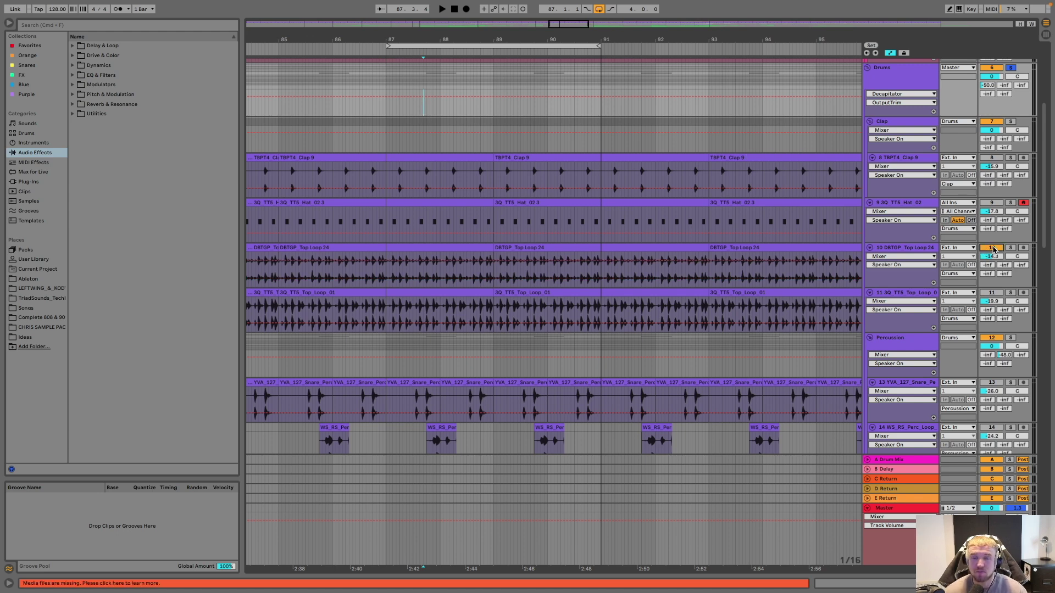
scroll(994, 250, "down", 1)
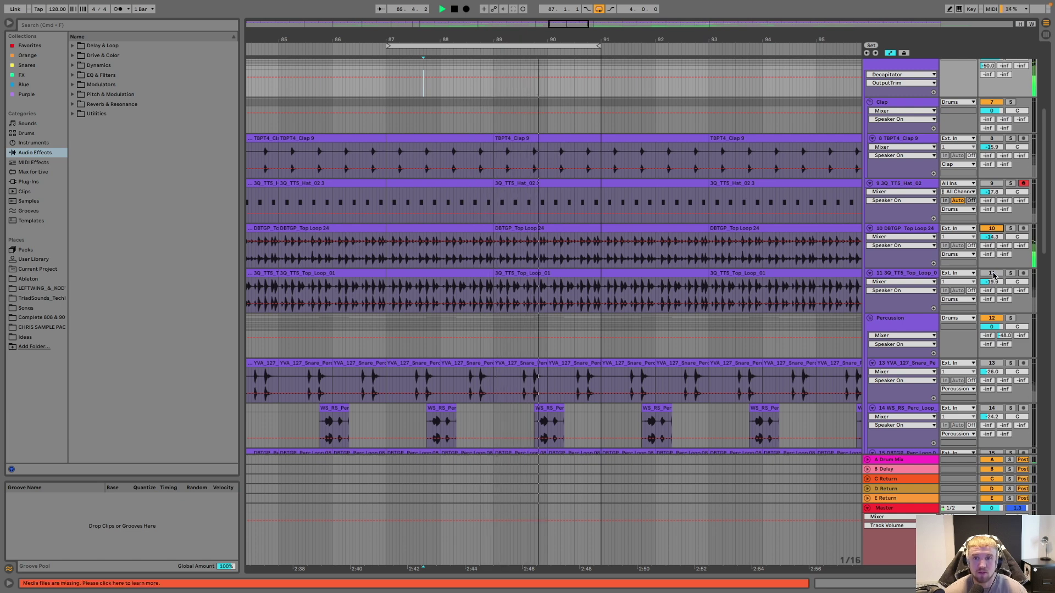
left_click(992, 273)
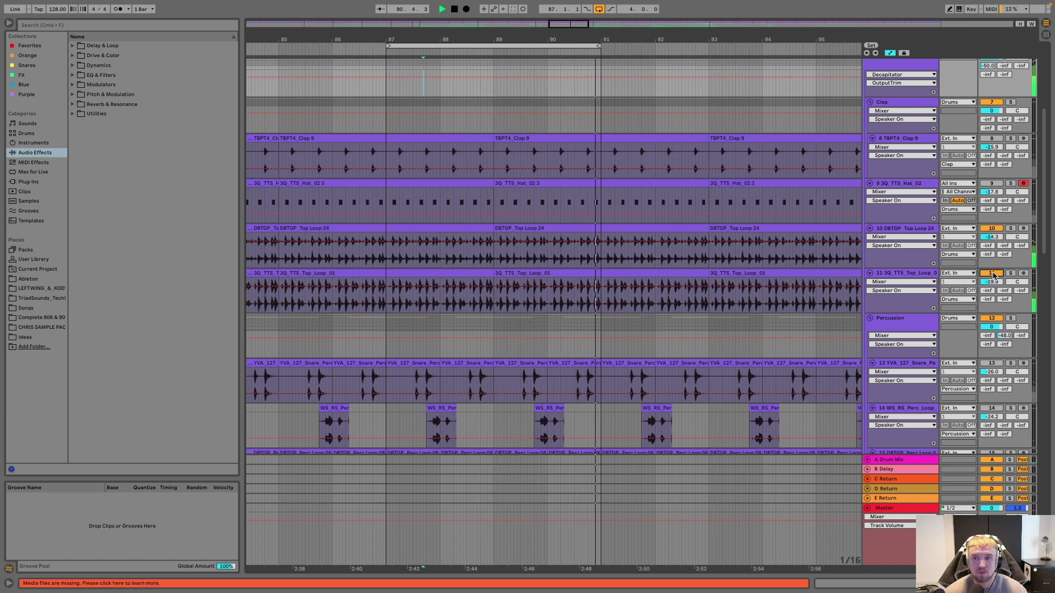
Step: Unmute percussion tracks 13, 14 and 15 one after another during playback, listening to each added layer
scroll(994, 274, "down", 3)
scroll(978, 274, "down", 3)
left_click(978, 274)
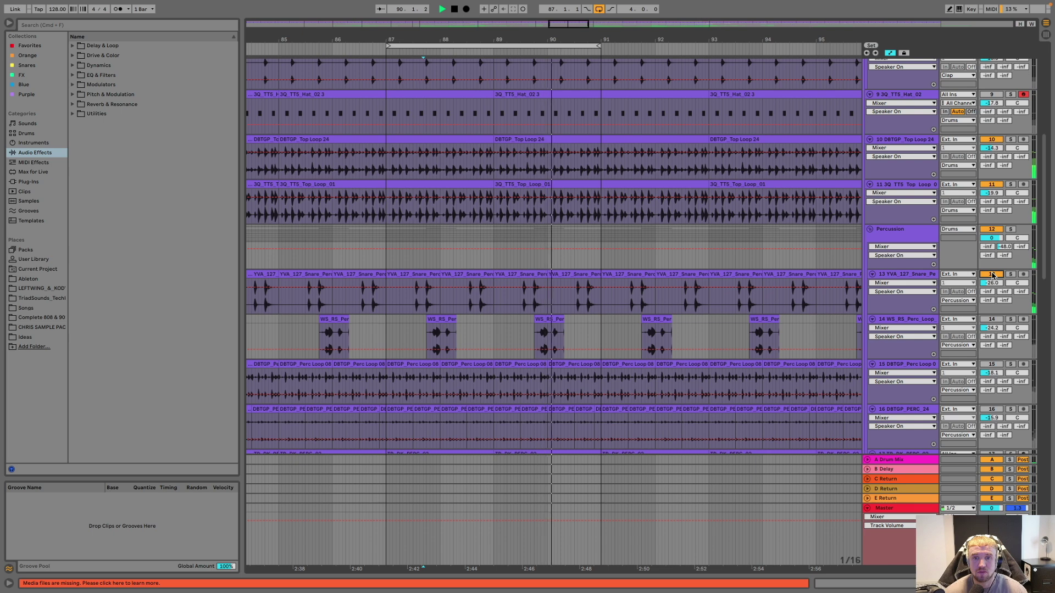
left_click(993, 320)
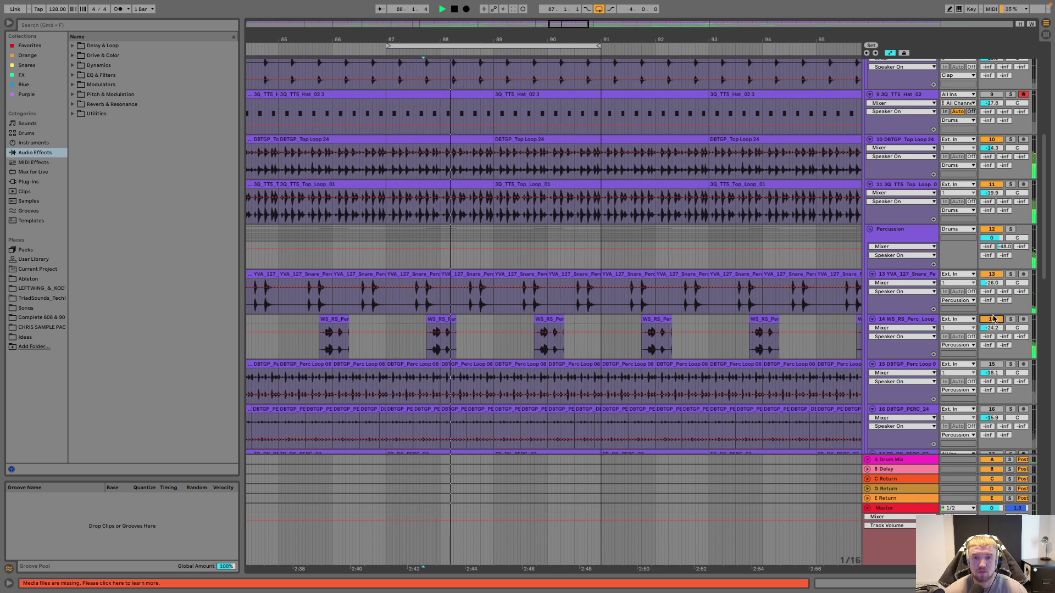
scroll(992, 315, "down", 2)
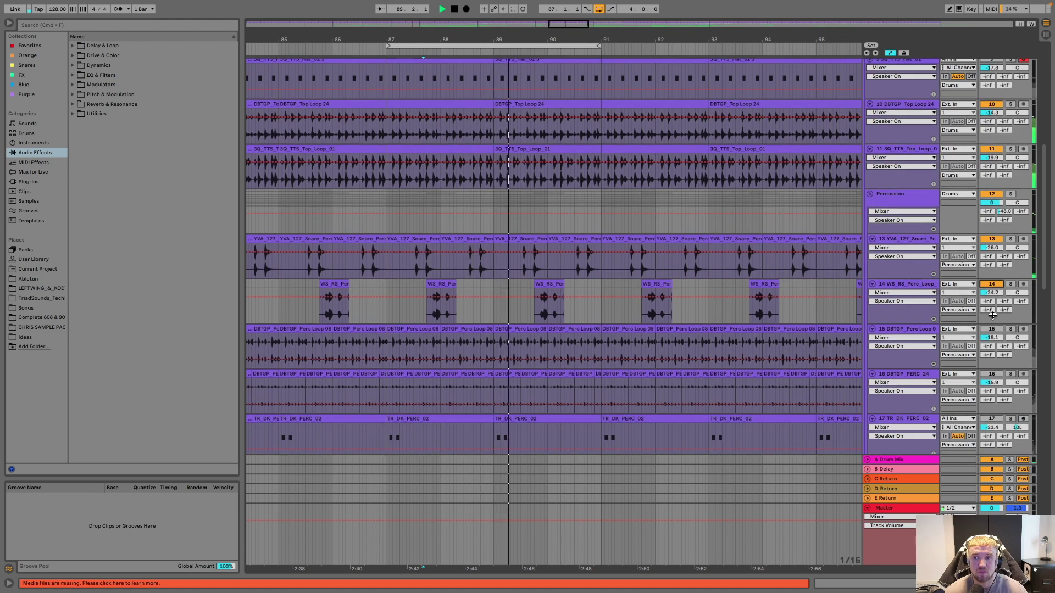
left_click(992, 330)
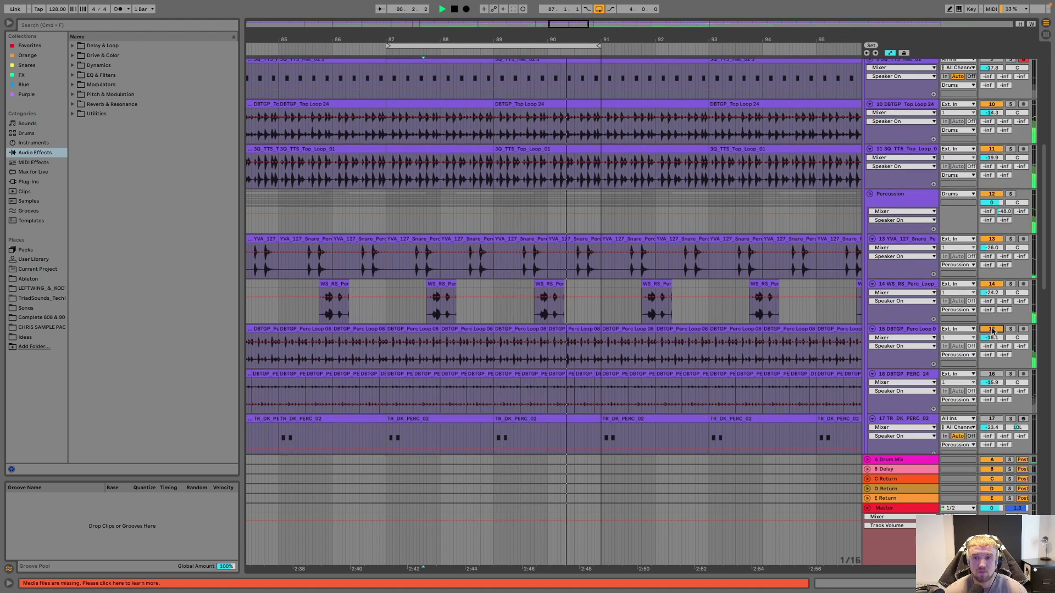
Step: Unmute track 16 DBTGP_PERC_24 and track 17 TR_DK_PERC_02 in turn while the loop keeps playing
scroll(992, 330, "down", 3)
scroll(993, 313, "down", 2)
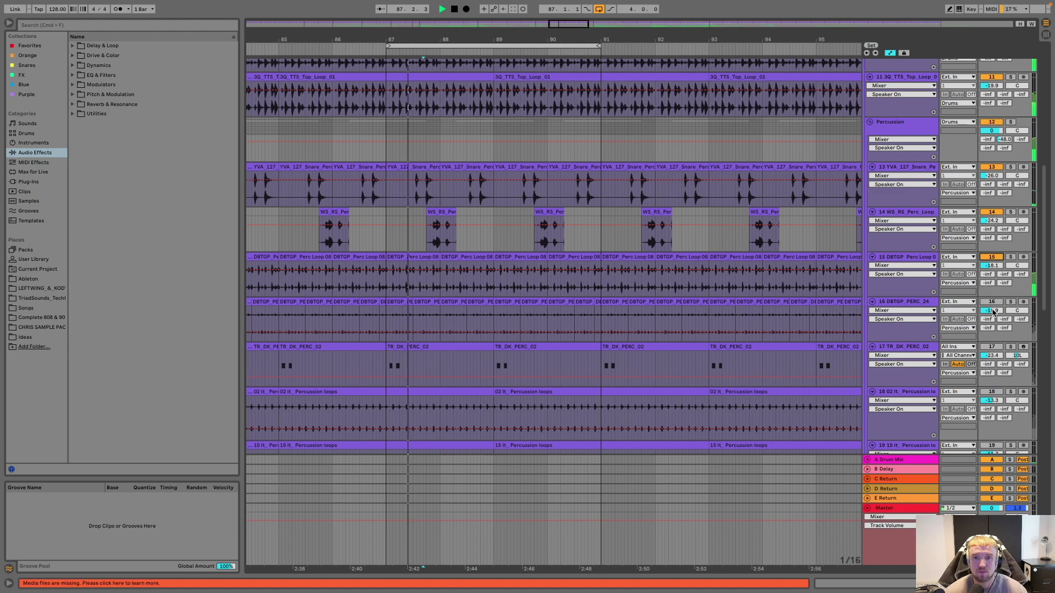
left_click(992, 302)
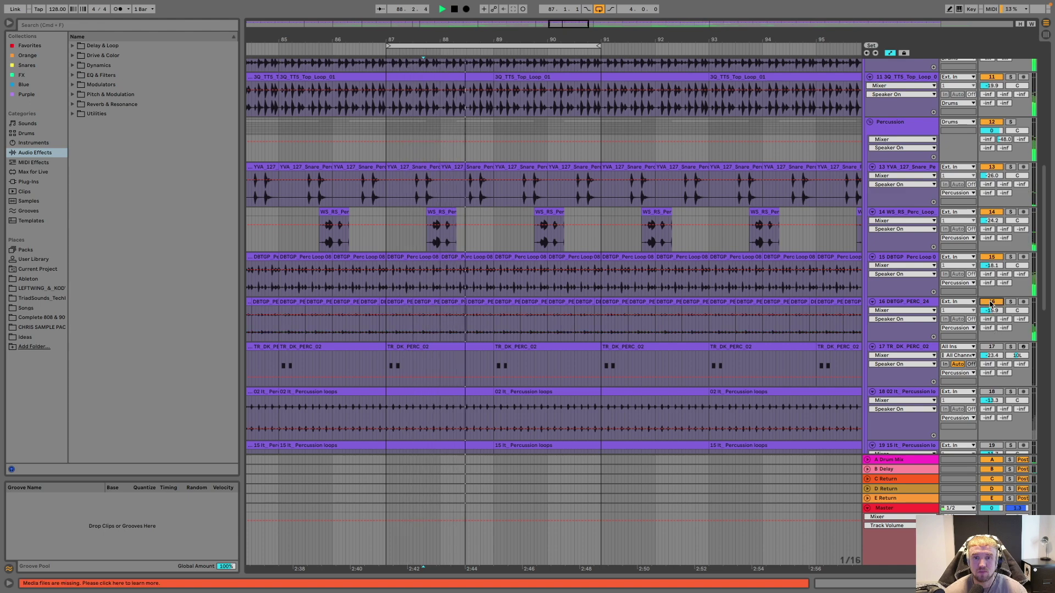
scroll(991, 303, "down", 3)
left_click(991, 303)
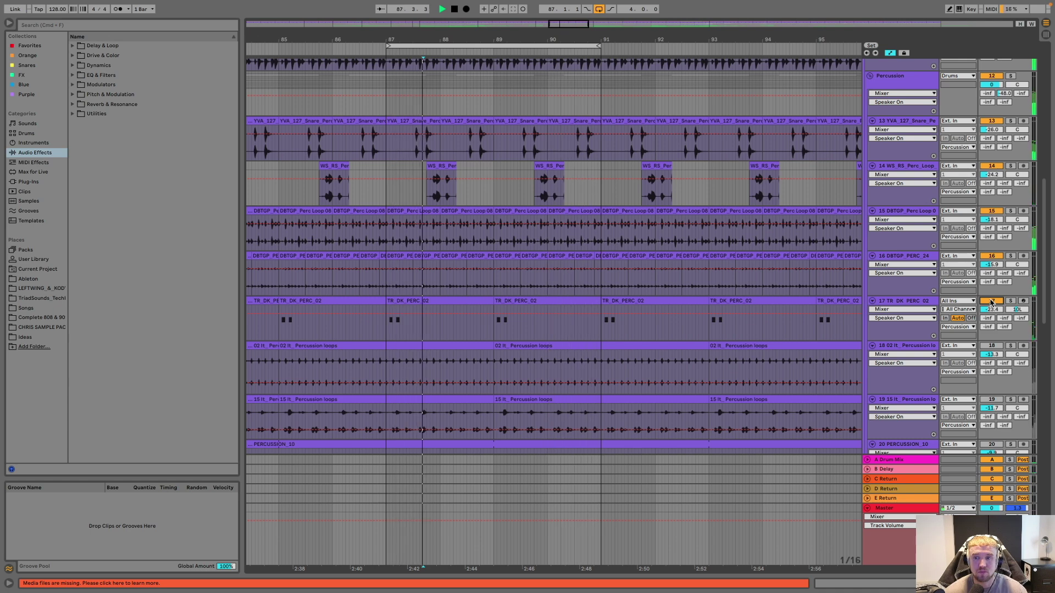
Step: Unmute percussion tracks 18, 19, 20 and 21 one after another while the loop plays, listening to each added layer
scroll(992, 330, "down", 1)
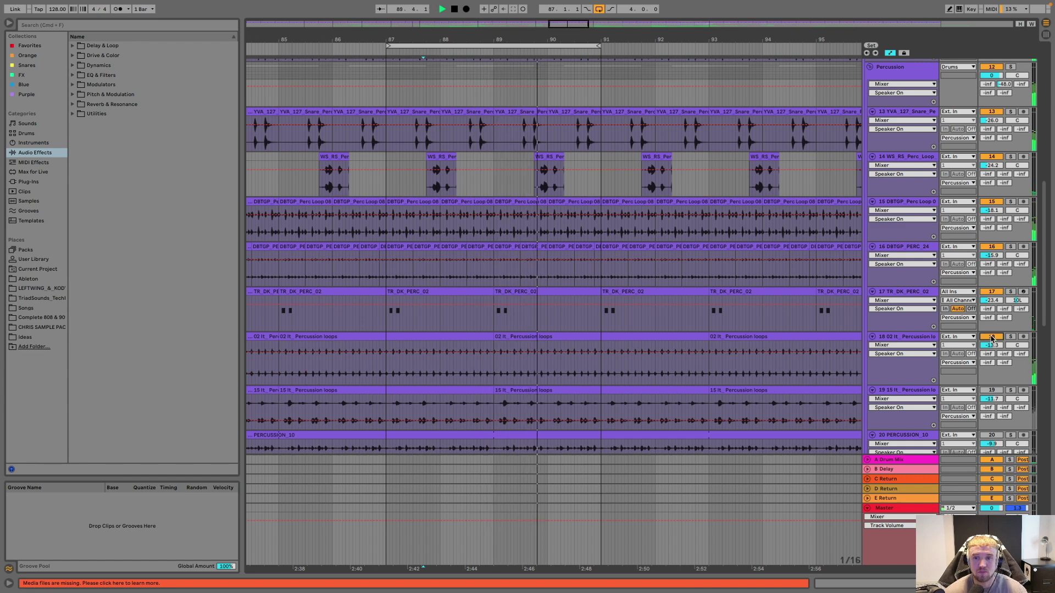
scroll(992, 339, "down", 5)
scroll(992, 339, "down", 1)
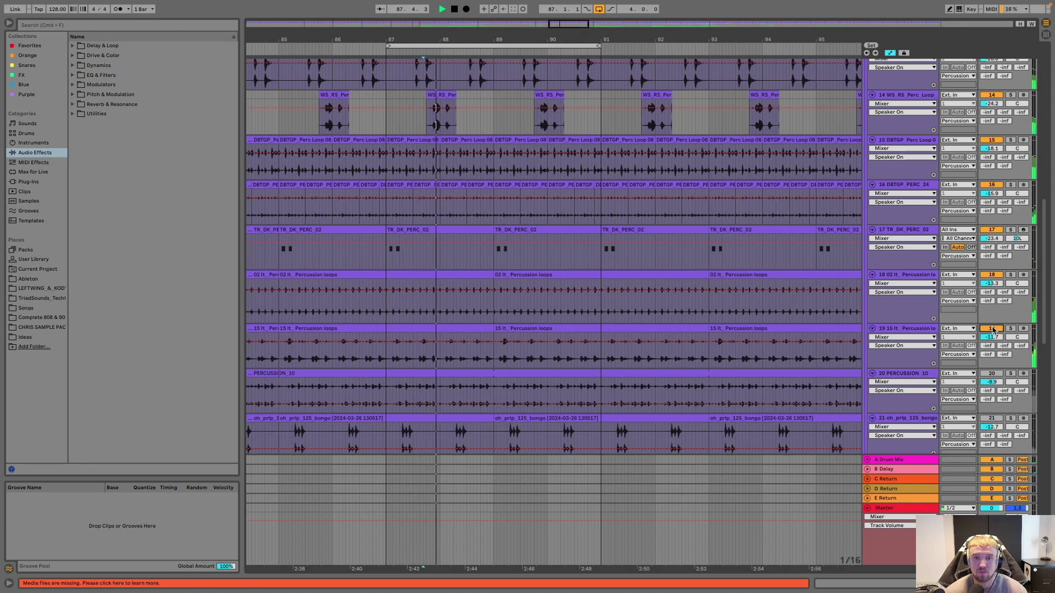
scroll(993, 330, "down", 4)
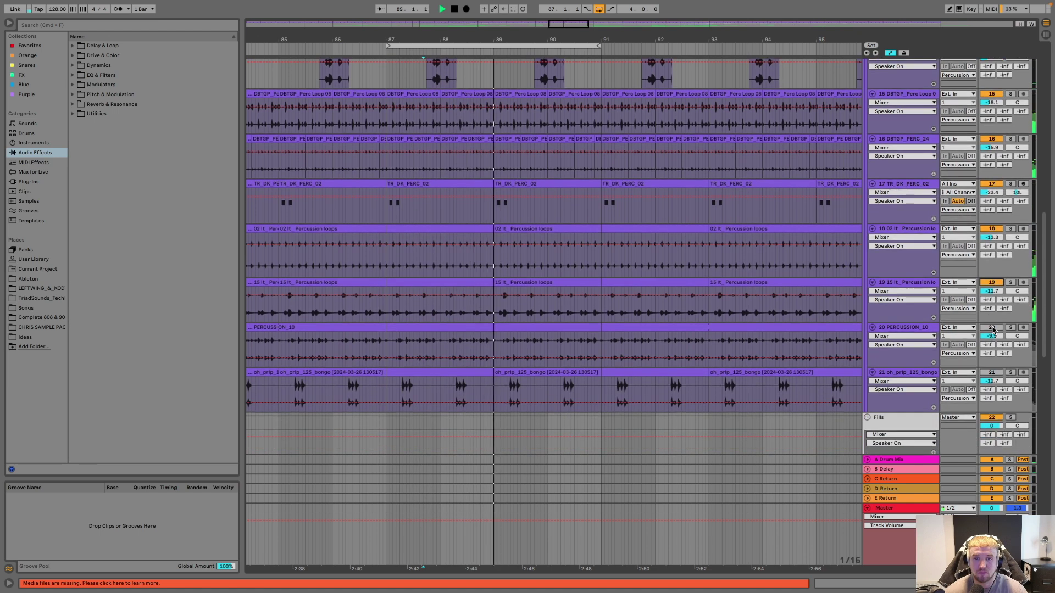
left_click(992, 328)
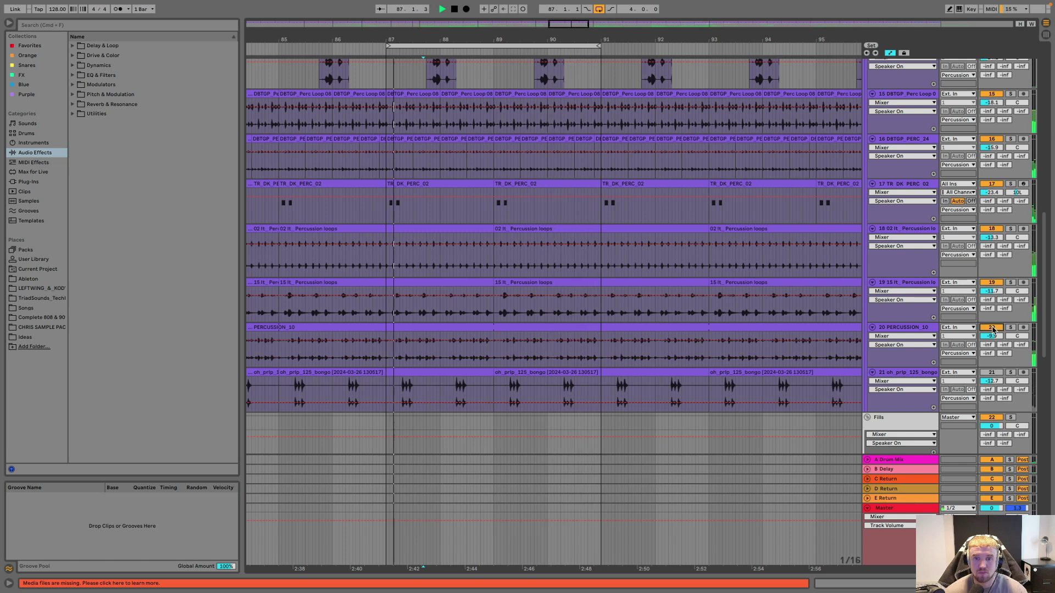
scroll(993, 330, "down", 1)
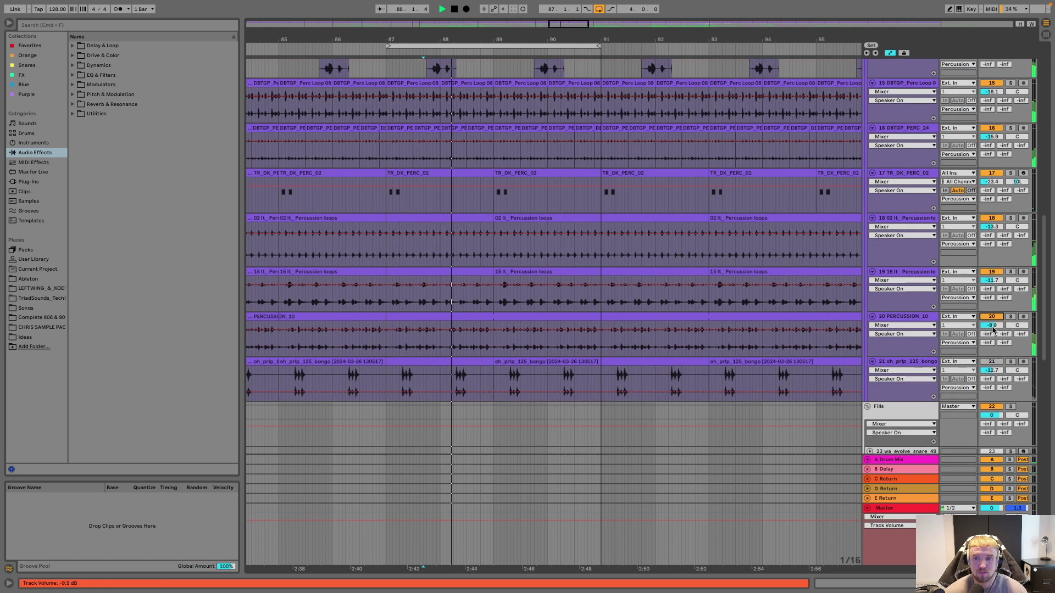
left_click(993, 362)
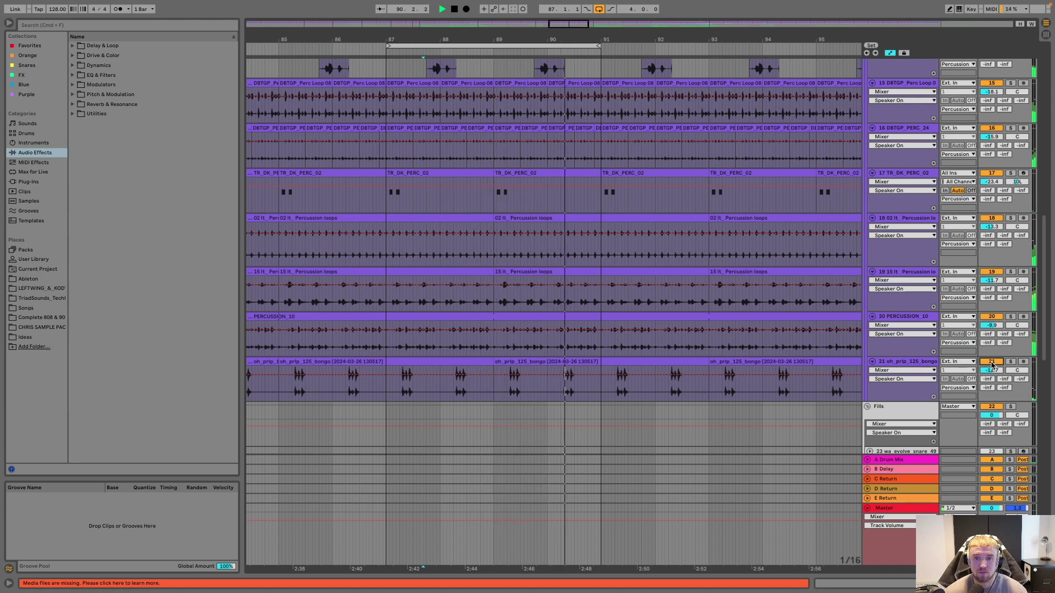
Step: Solo the Percussion group and play the loop from bar 87 to hear all its layers together without the main drums
scroll(992, 364, "up", 10)
scroll(992, 364, "up", 1)
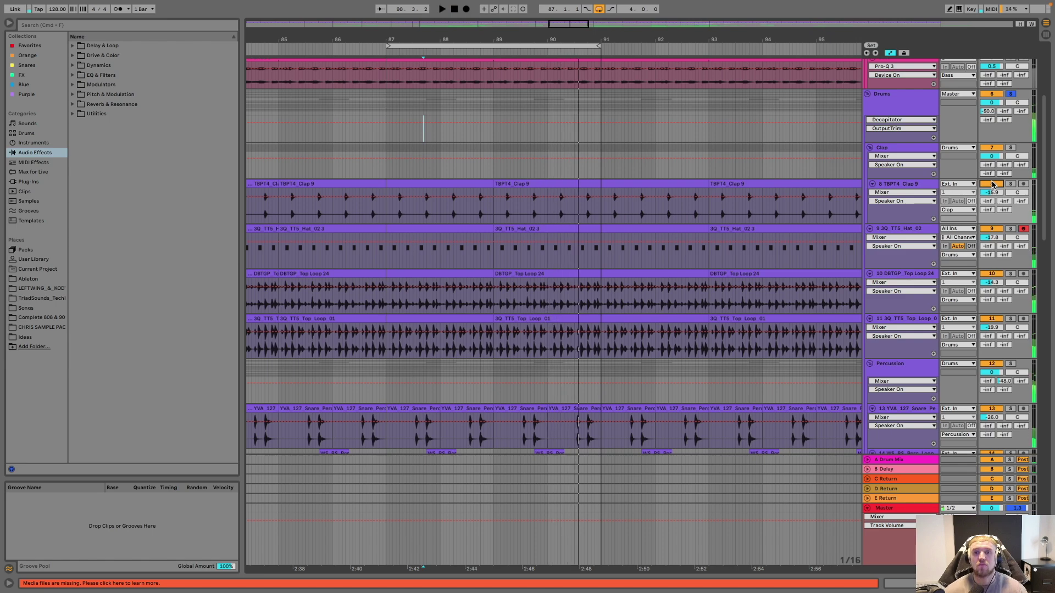
scroll(977, 185, "down", 6)
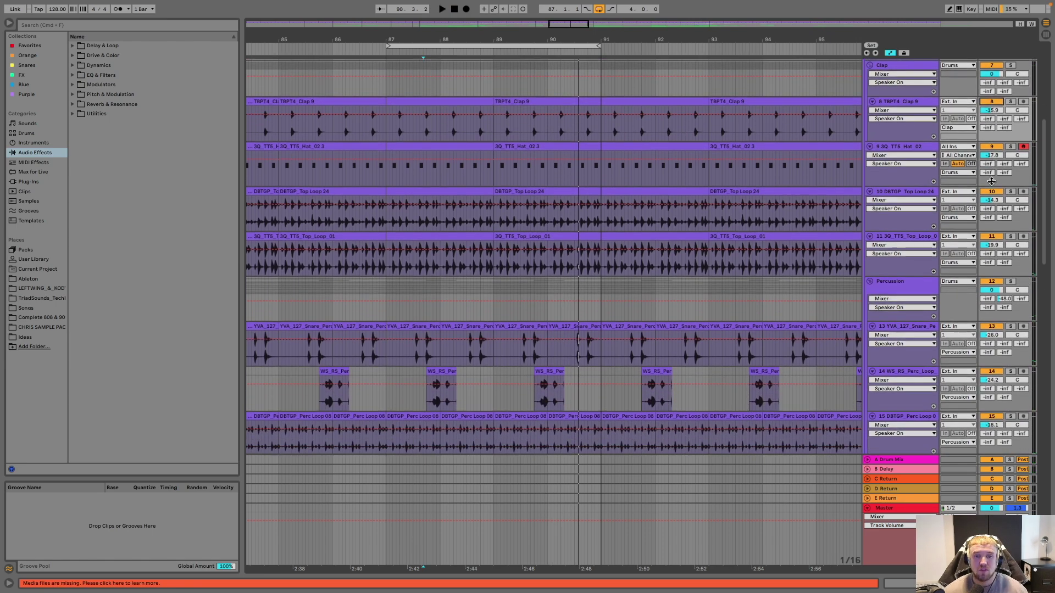
scroll(978, 185, "down", 1)
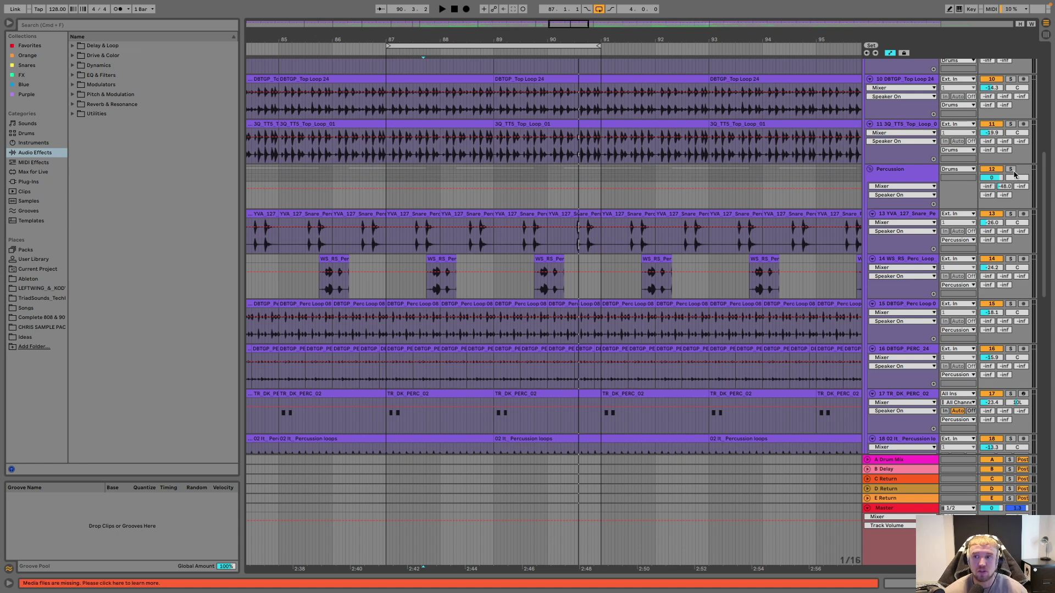
key("space")
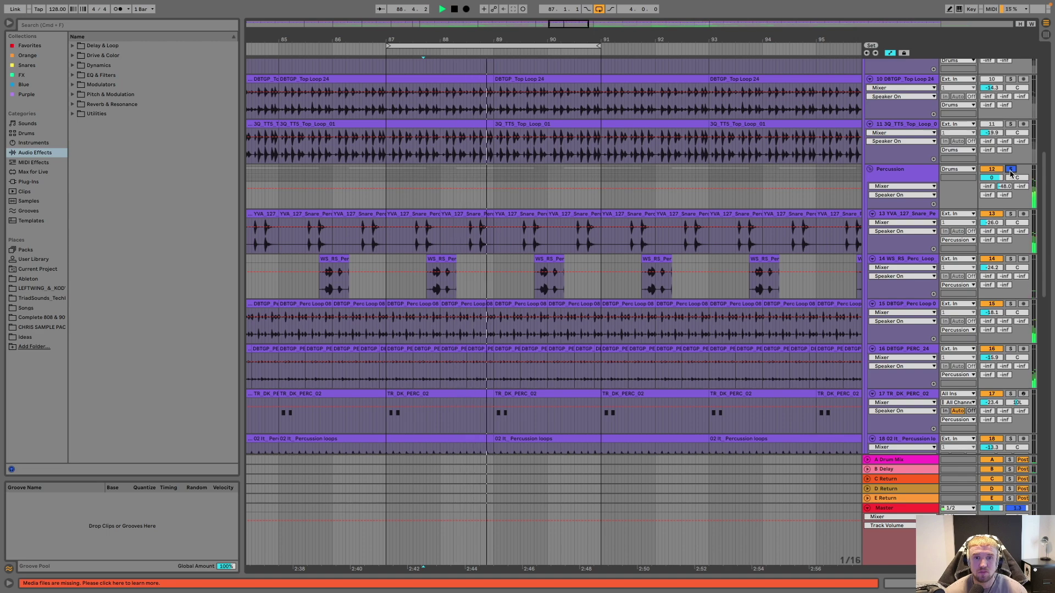
scroll(1010, 174, "down", 2)
scroll(1010, 172, "down", 5)
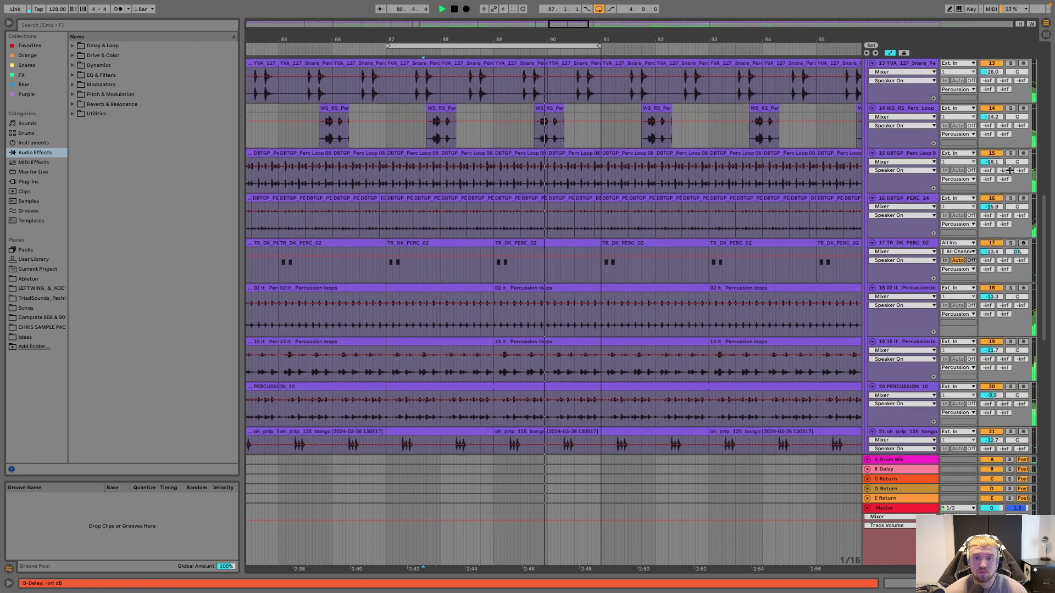
scroll(1010, 171, "up", 1)
key("space")
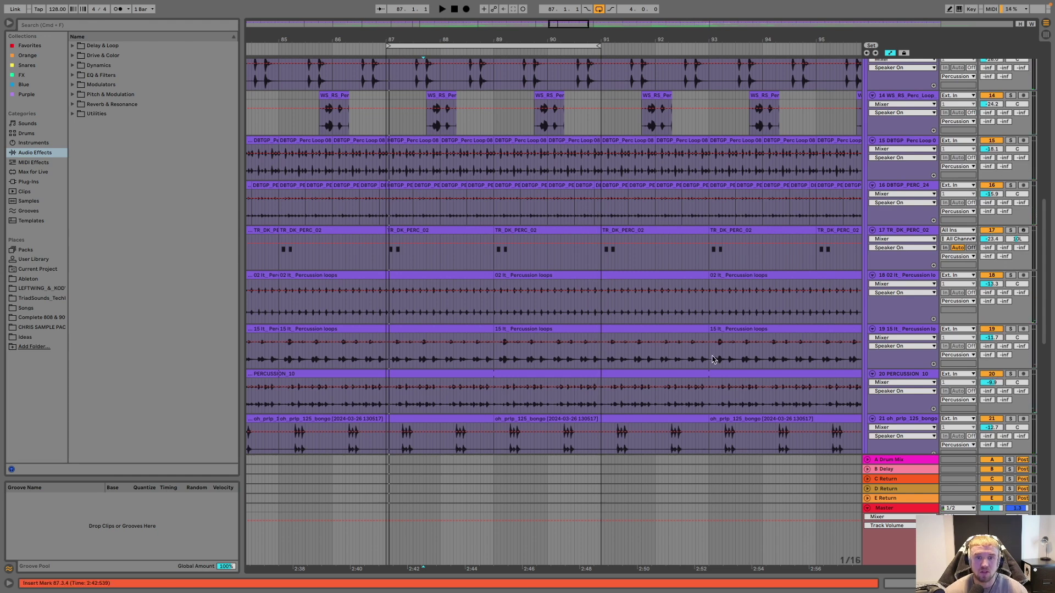
Step: Solo percussion tracks 14, 21, 13 and 17 in turn during playback to hear how they interact, and clear the percussion solos
left_click(1011, 96)
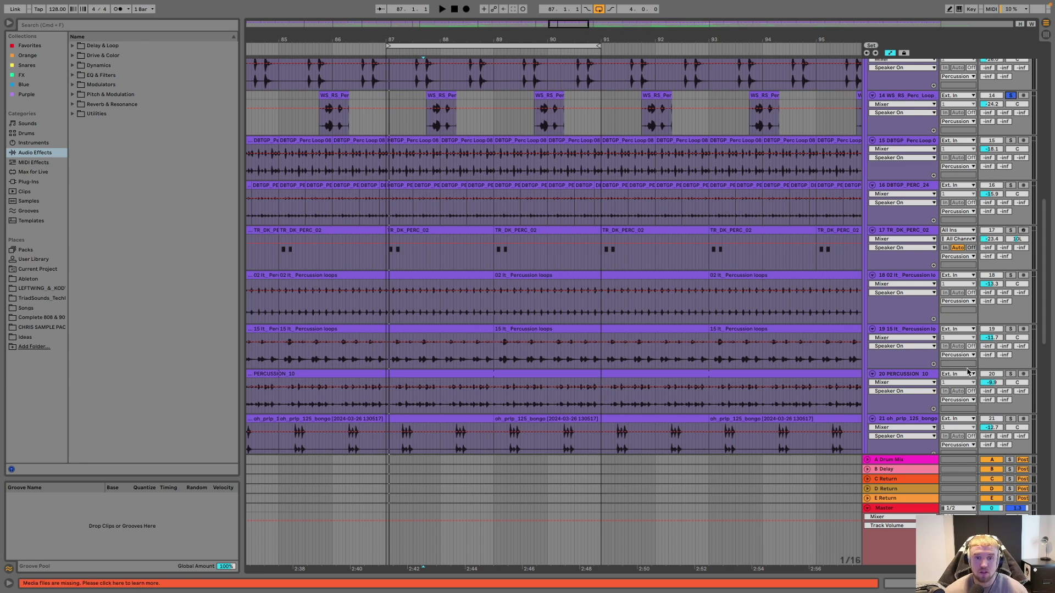
key("space")
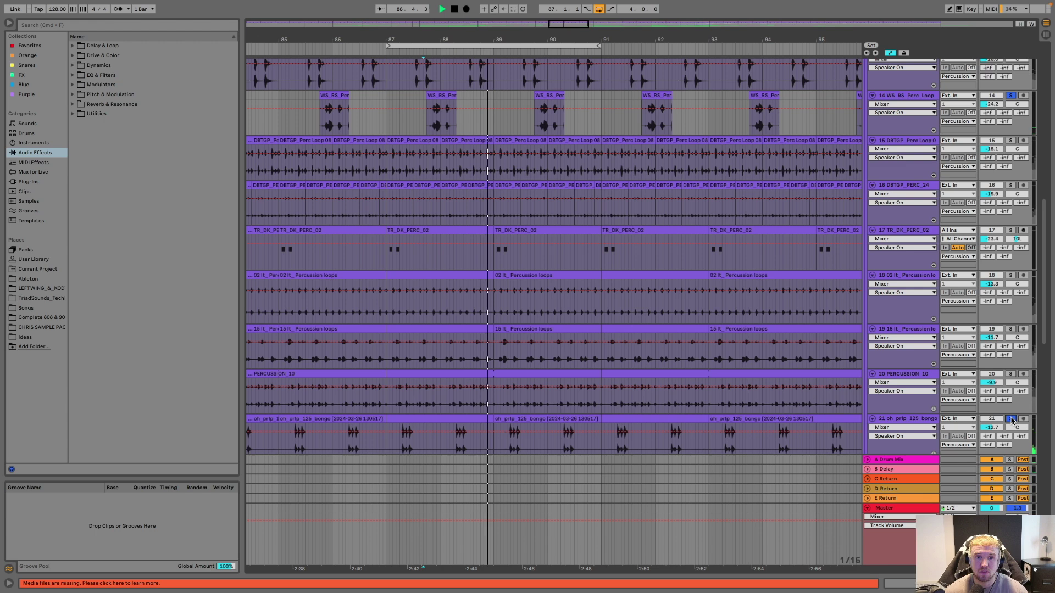
scroll(985, 330, "up", 1)
scroll(985, 330, "up", 2)
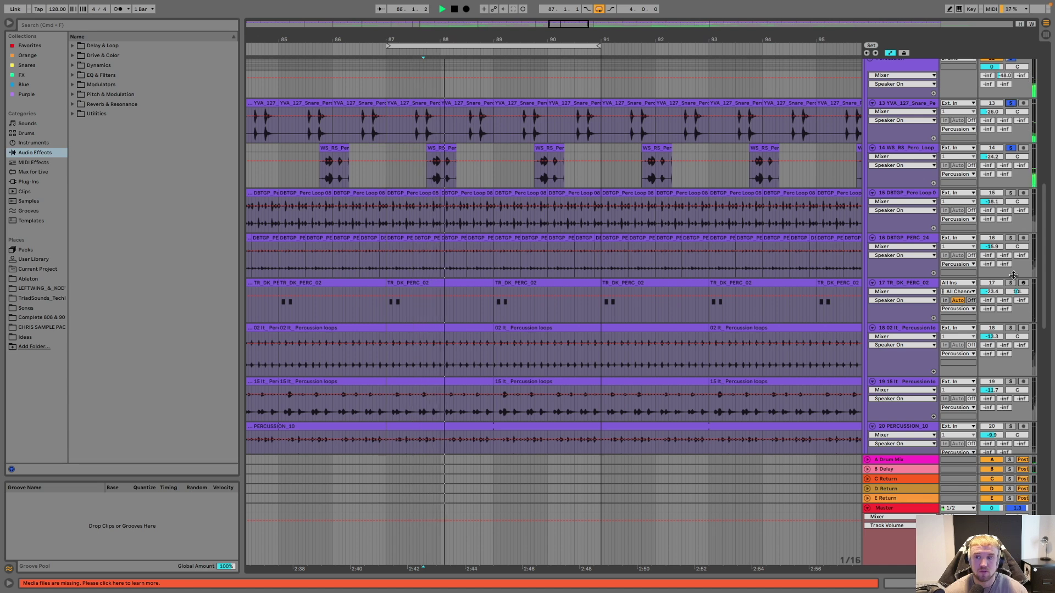
left_click(1011, 283)
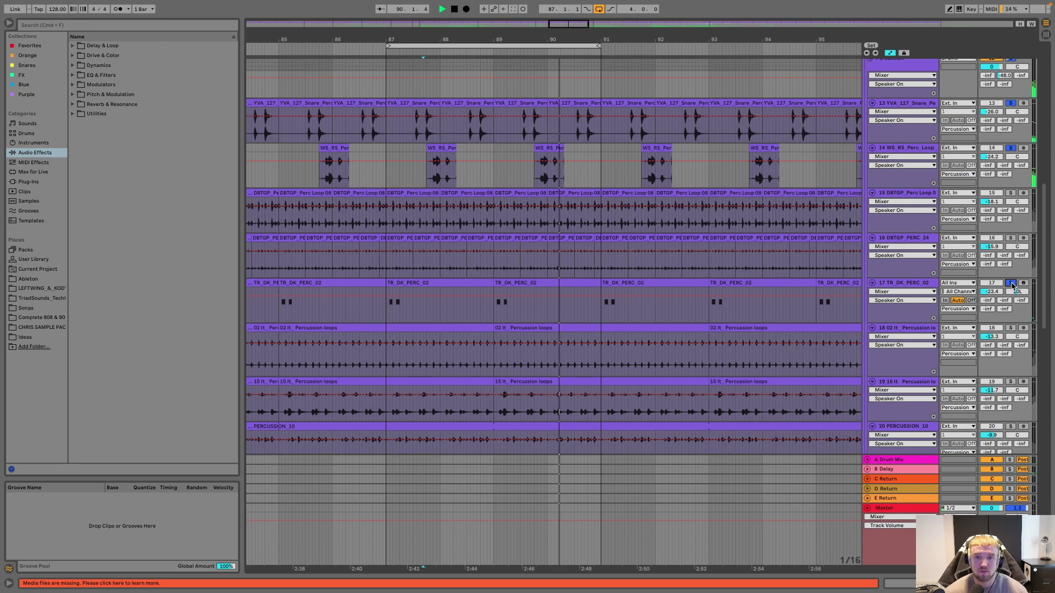
scroll(1012, 286, "down", 2)
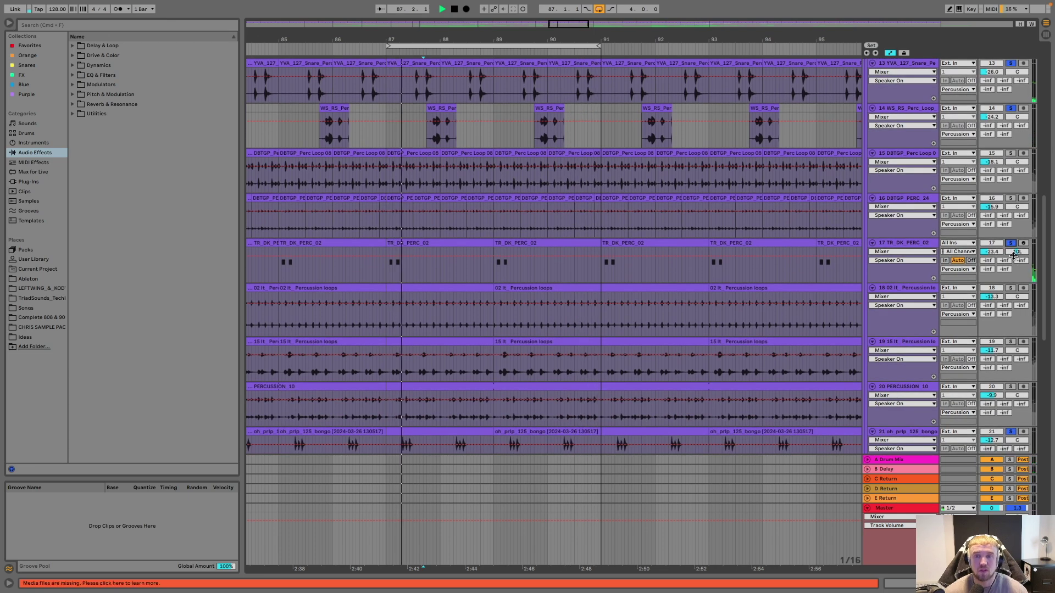
scroll(663, 291, "up", 3)
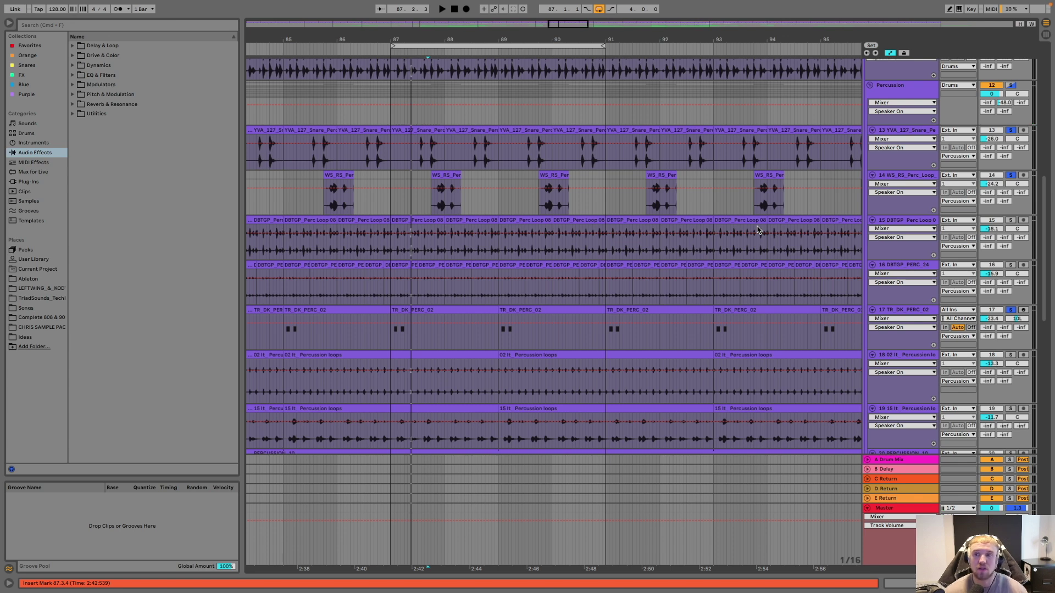
left_click(1010, 86)
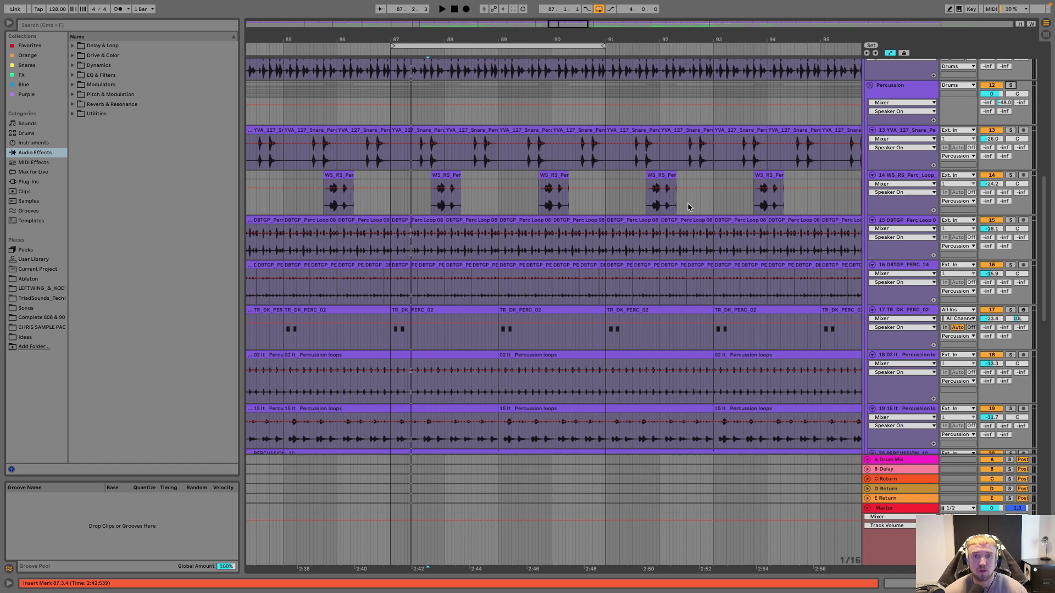
Step: Play the loop with the Kick and Bass and Drums groups soloed, and unmute Bass track 5
scroll(689, 207, "up", 5)
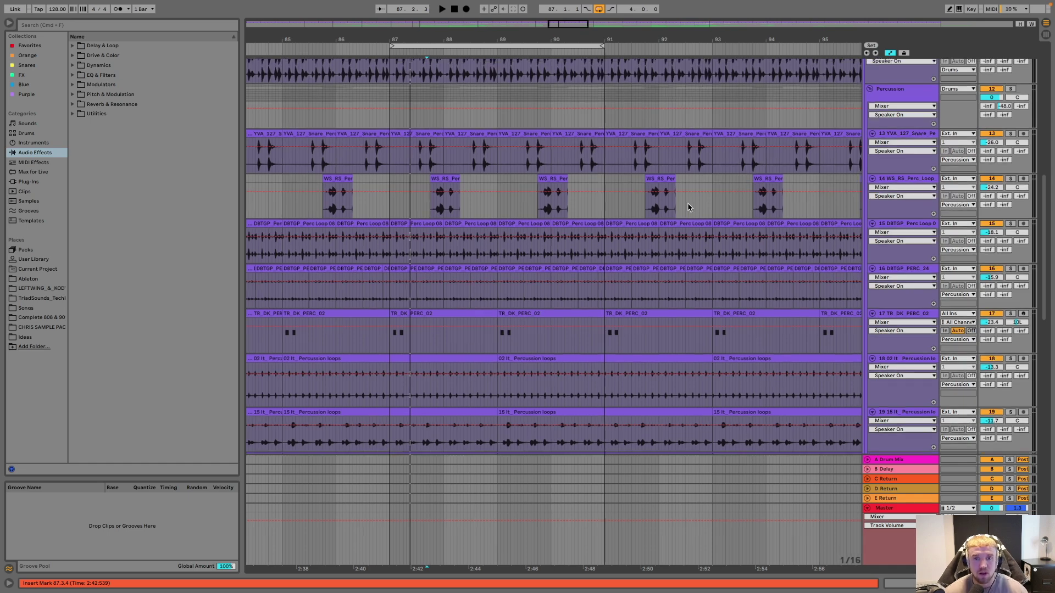
scroll(689, 207, "up", 10)
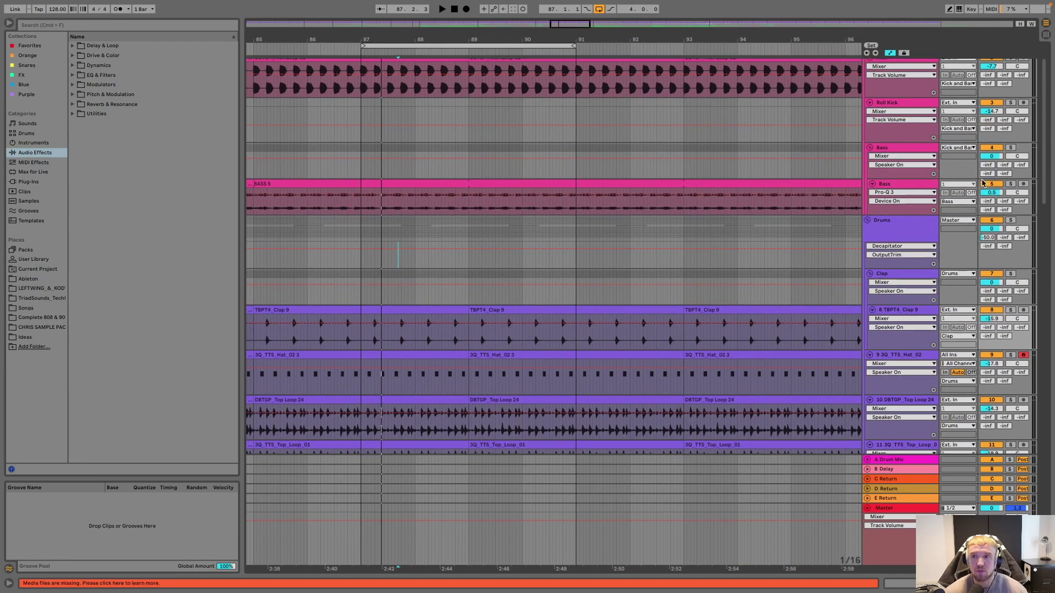
scroll(991, 187, "up", 3)
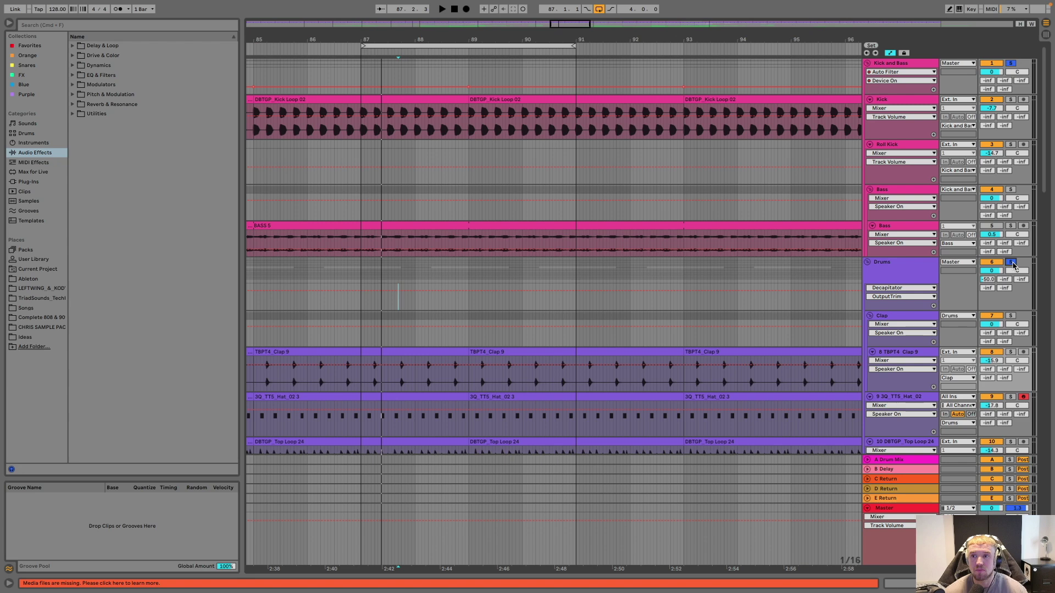
key("space")
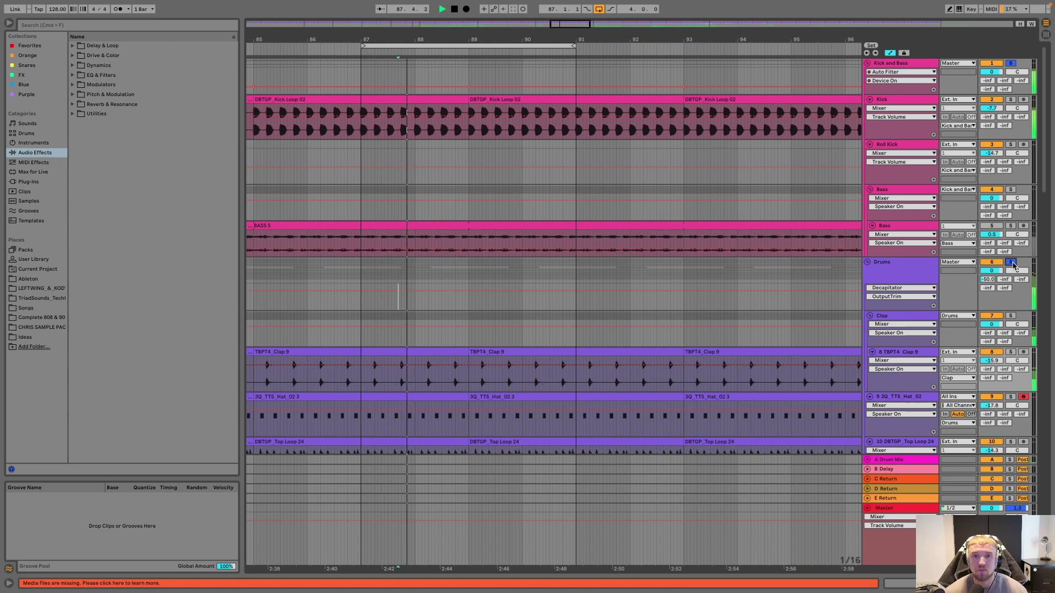
left_click(985, 224)
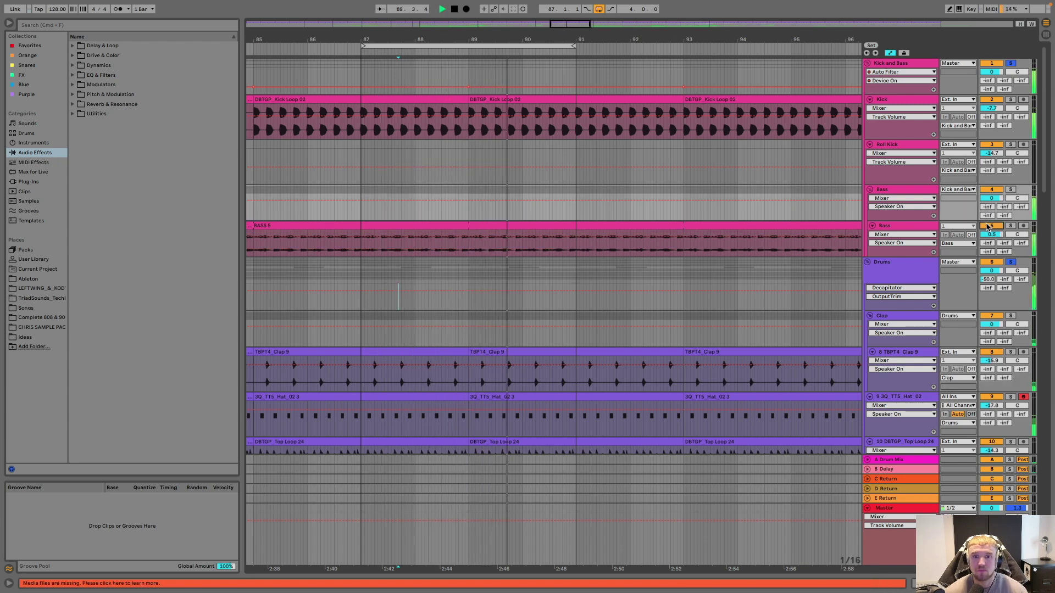
Step: Examine the bass, drum and percussion tracks while the combined groove plays, show a wider stretch of the arrangement, and stop playback
scroll(986, 224, "down", 4)
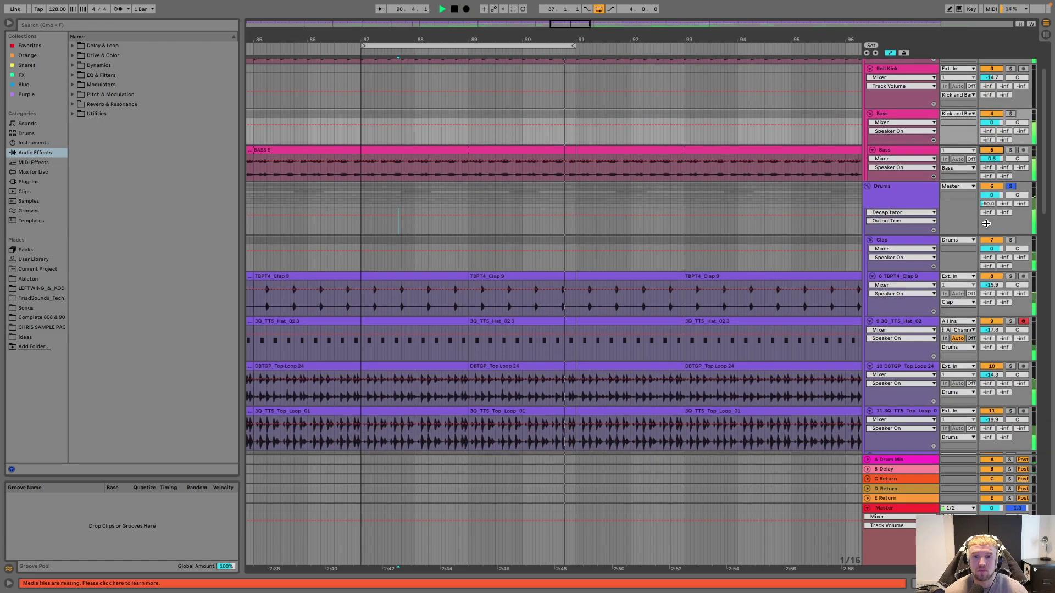
scroll(986, 223, "down", 15)
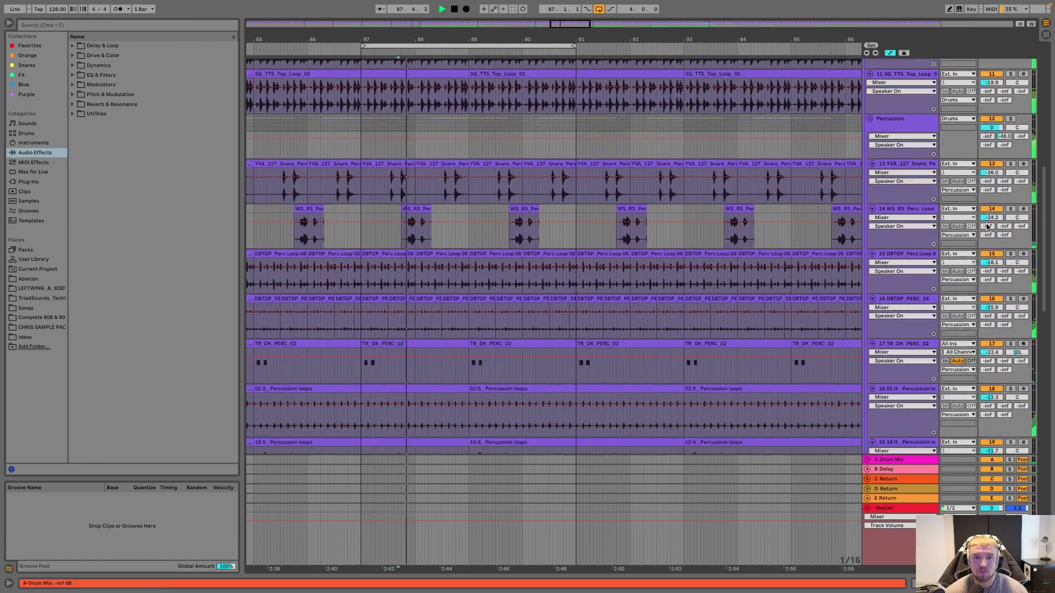
scroll(987, 226, "down", 12)
scroll(986, 223, "up", 20)
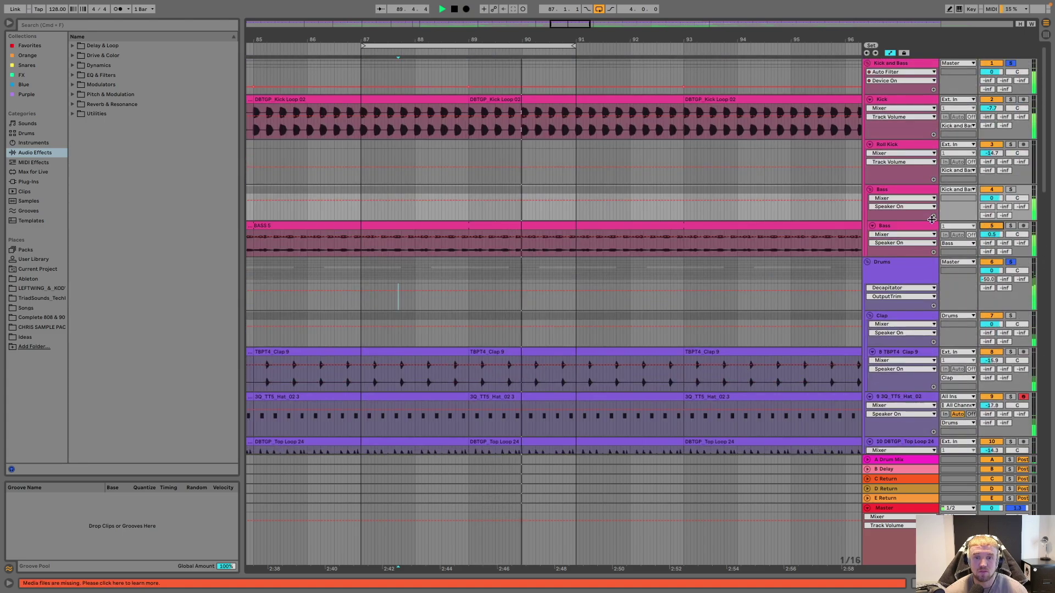
left_click_drag(773, 45, 645, 37)
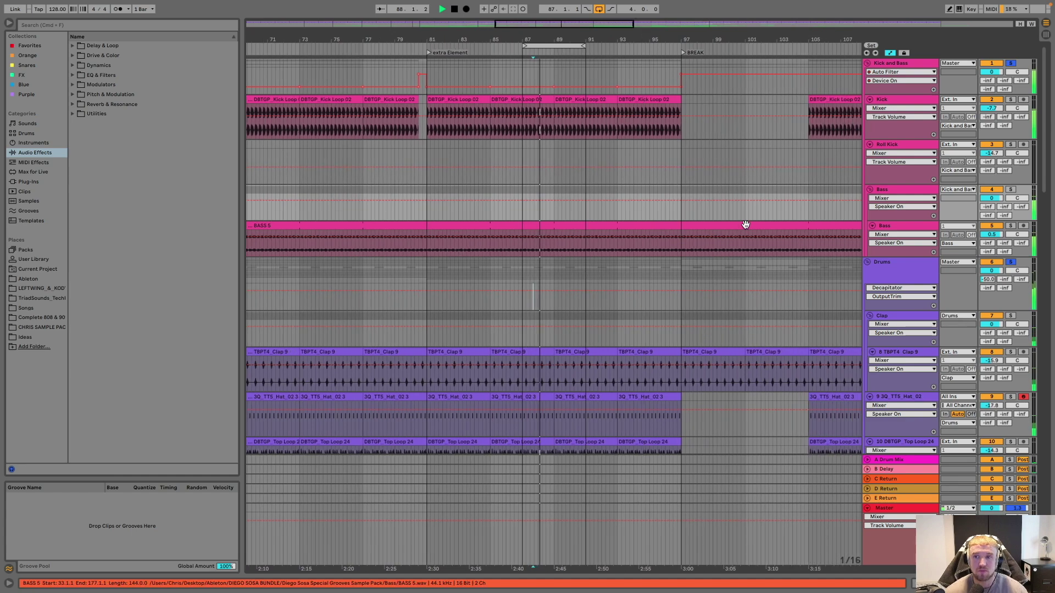
scroll(935, 149, "down", 3)
key("space")
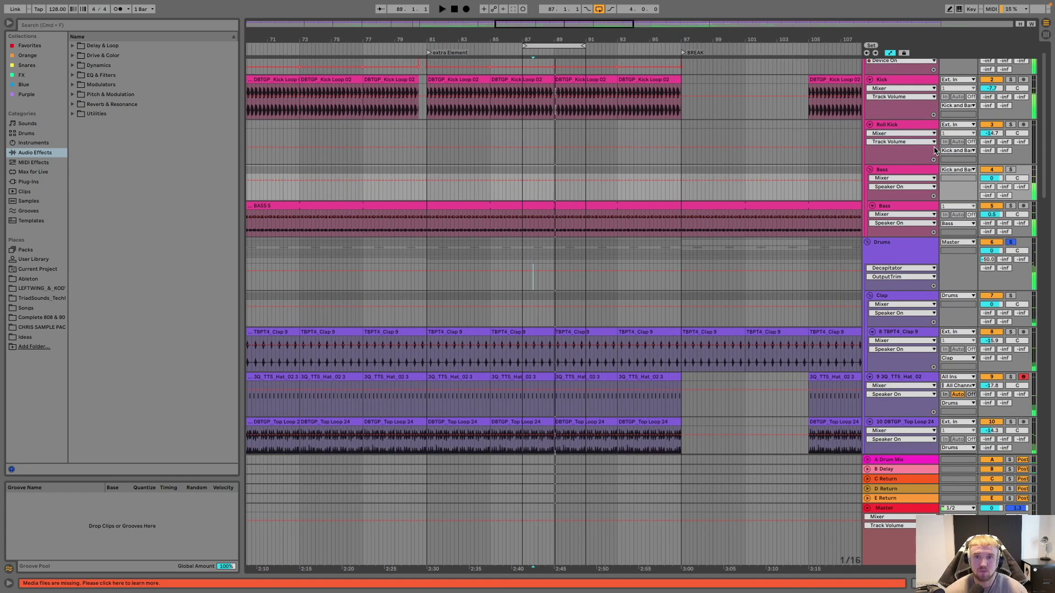
Step: Examine which drum and percussion layers drop out or continue at the BREAK marker at bar 97, down to the Fills group
scroll(936, 150, "down", 10)
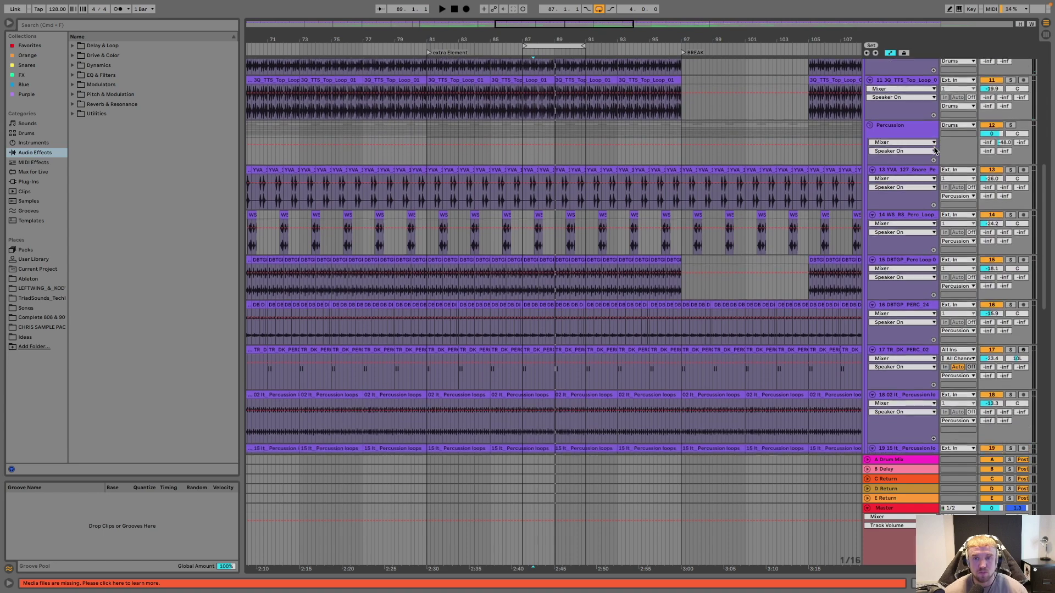
scroll(935, 150, "down", 3)
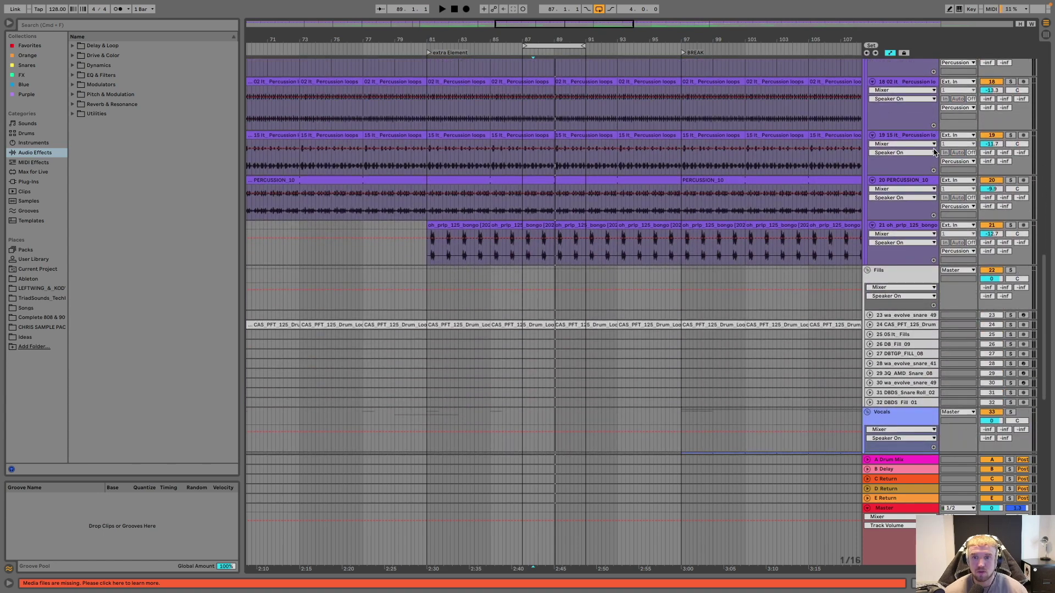
scroll(935, 152, "down", 3)
left_click_drag(680, 41, 700, 106)
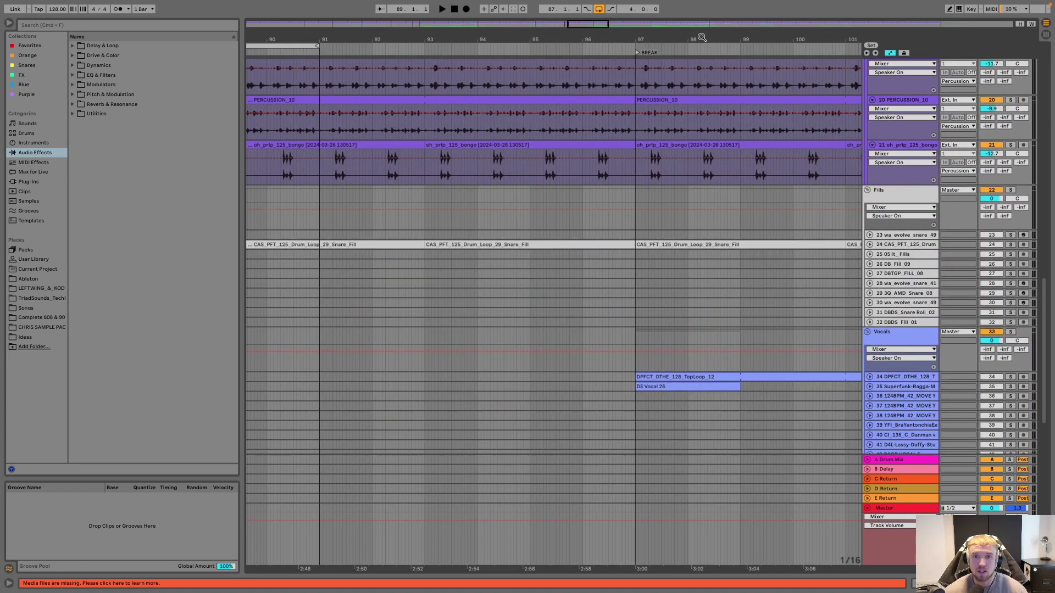
scroll(706, 110, "up", 12)
scroll(706, 110, "up", 10)
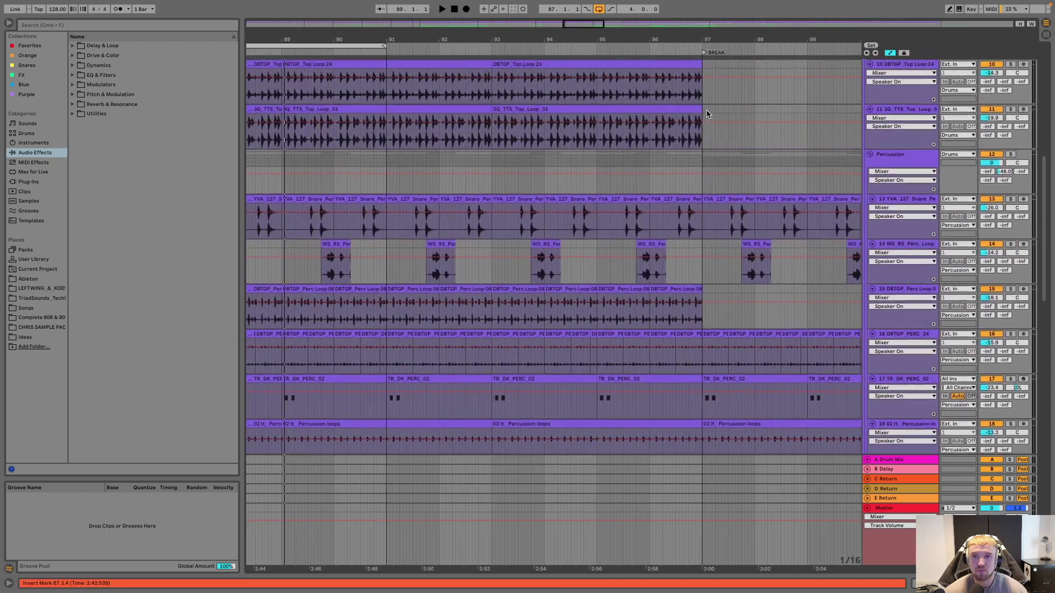
scroll(895, 180, "down", 1)
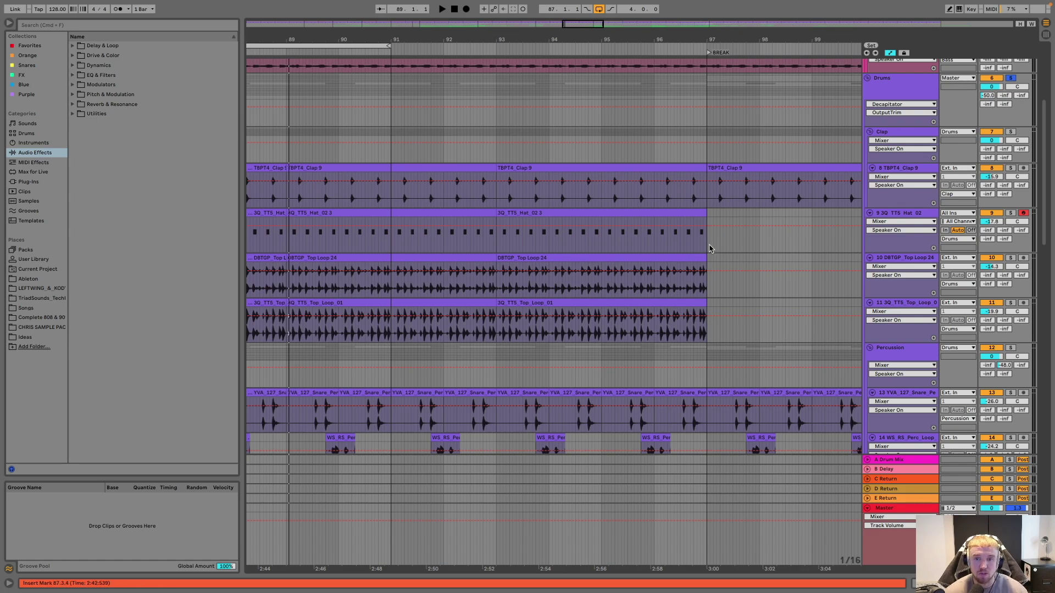
scroll(711, 249, "down", 11)
scroll(710, 249, "down", 10)
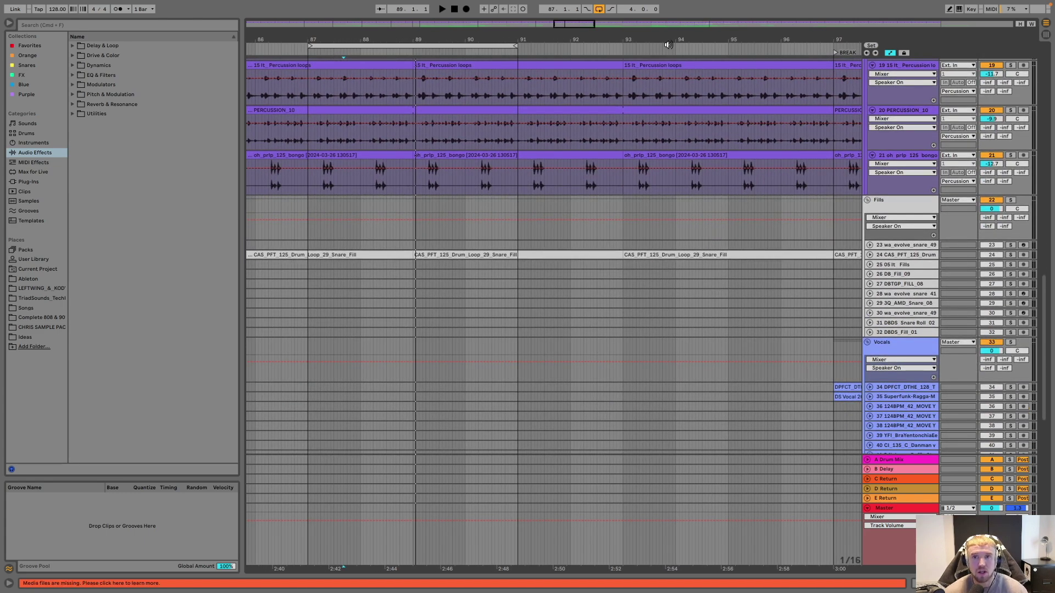
Step: Expand the snare fill loop on track 24 and play the loop with the Fills group soloed
left_click_drag(672, 40, 672, 25)
scroll(631, 216, "down", 4)
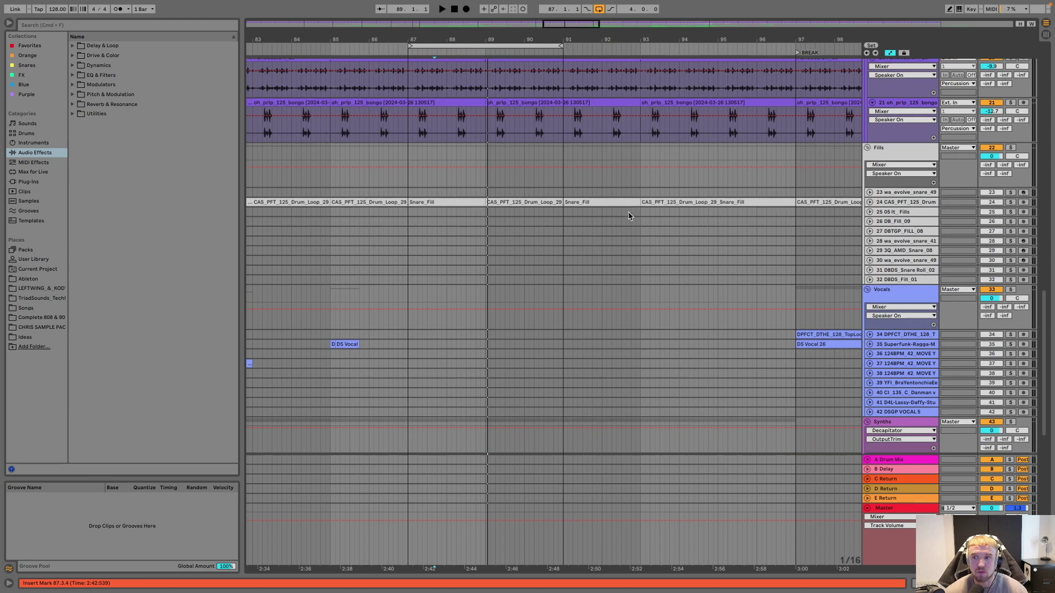
left_click(869, 185)
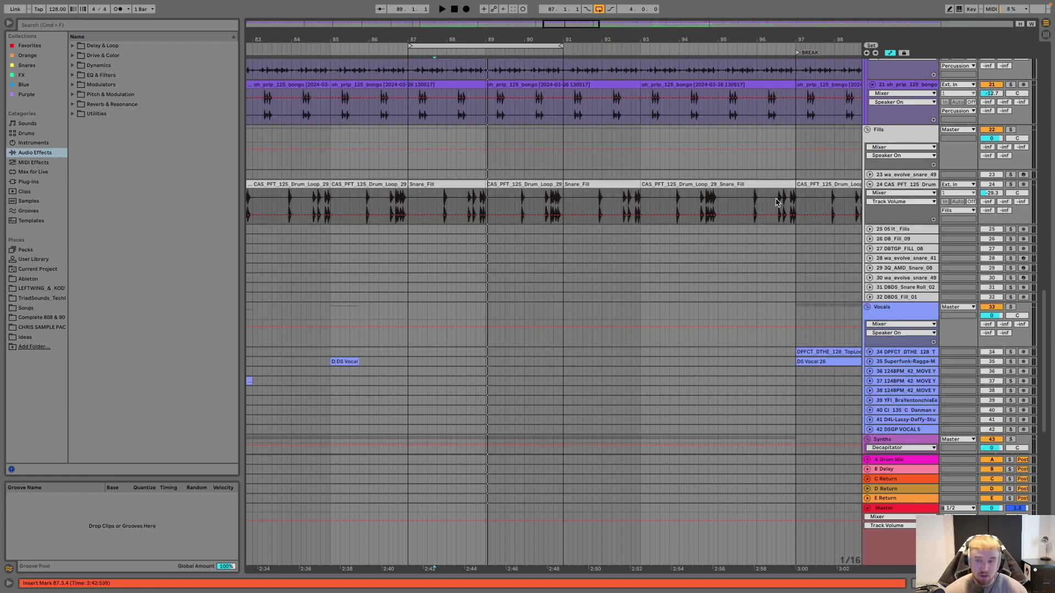
left_click(1012, 130)
key("space")
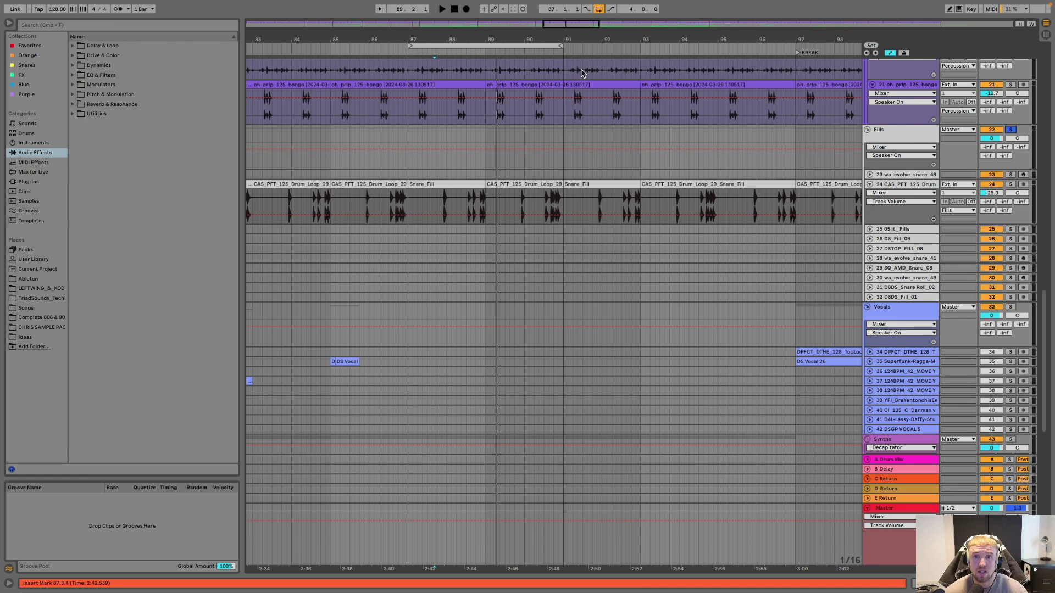
Step: Show a wider stretch of the arrangement down to the FX group and play the loop with the Synths group soloed
left_click_drag(589, 48, 547, 39)
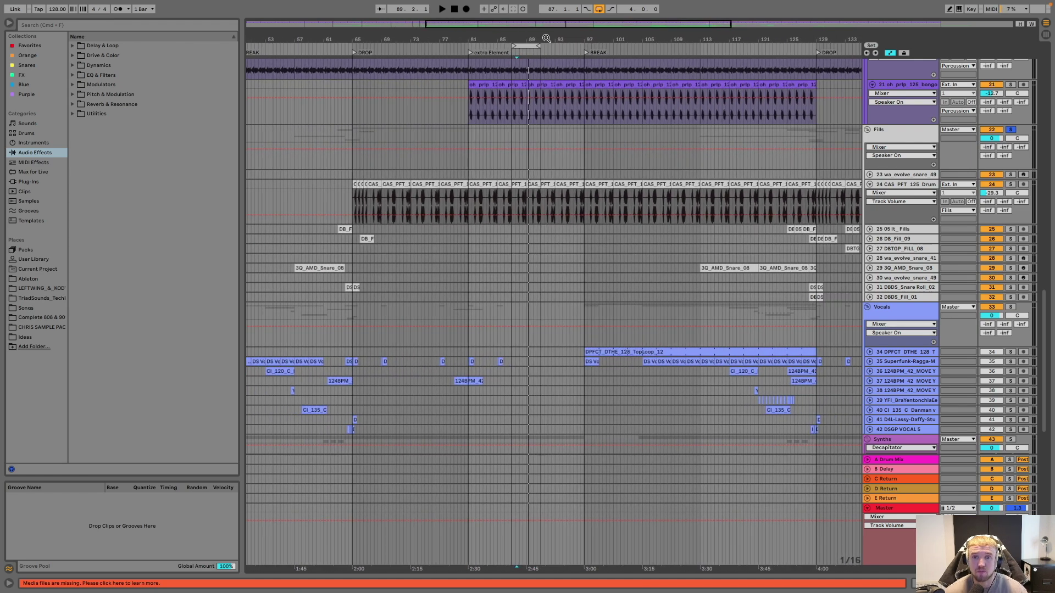
scroll(533, 181, "down", 5)
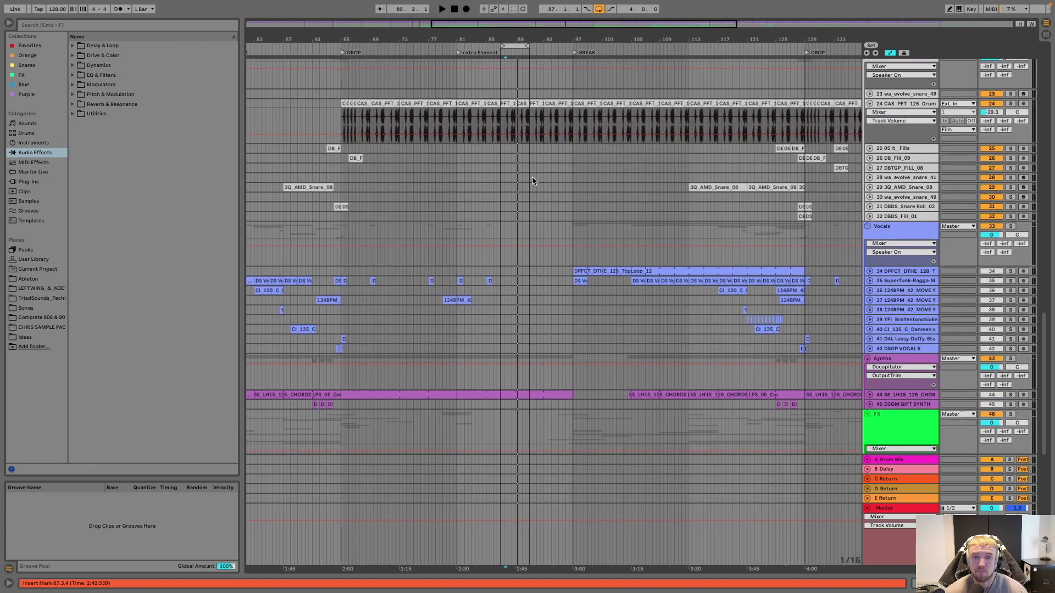
scroll(533, 181, "down", 3)
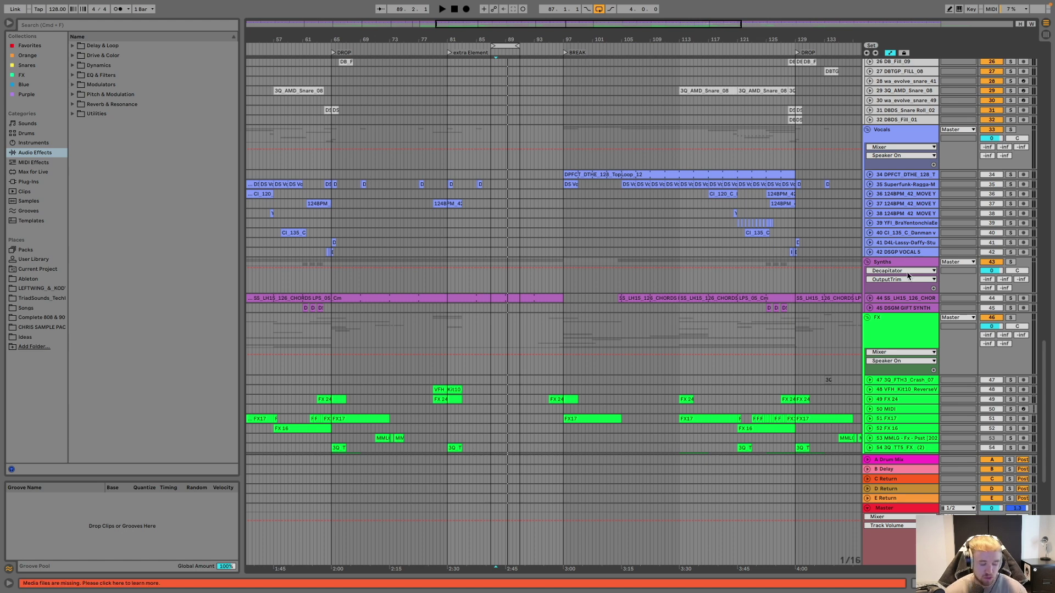
key("space")
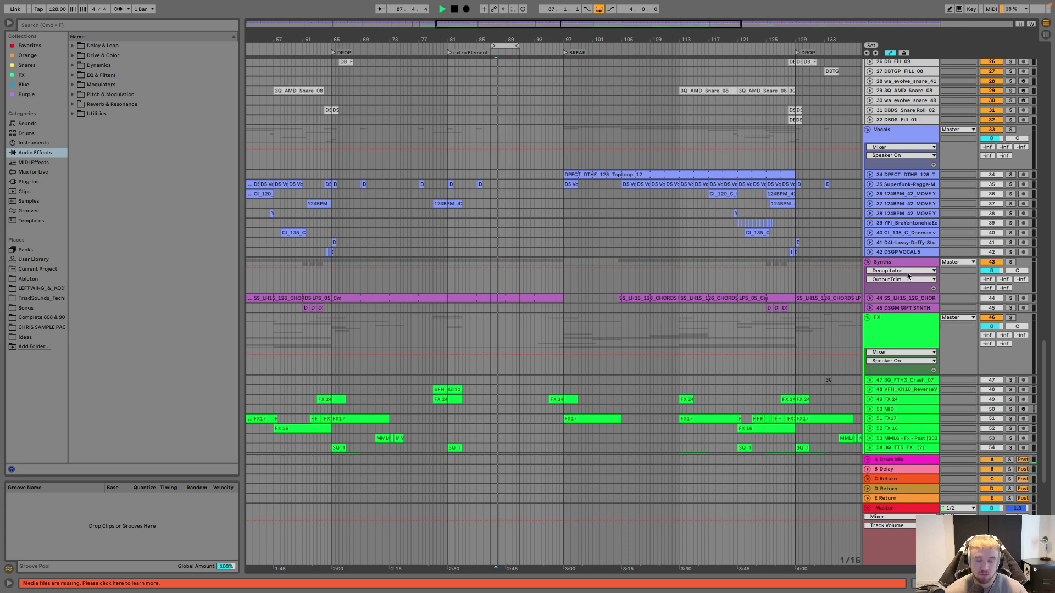
left_click(1012, 262)
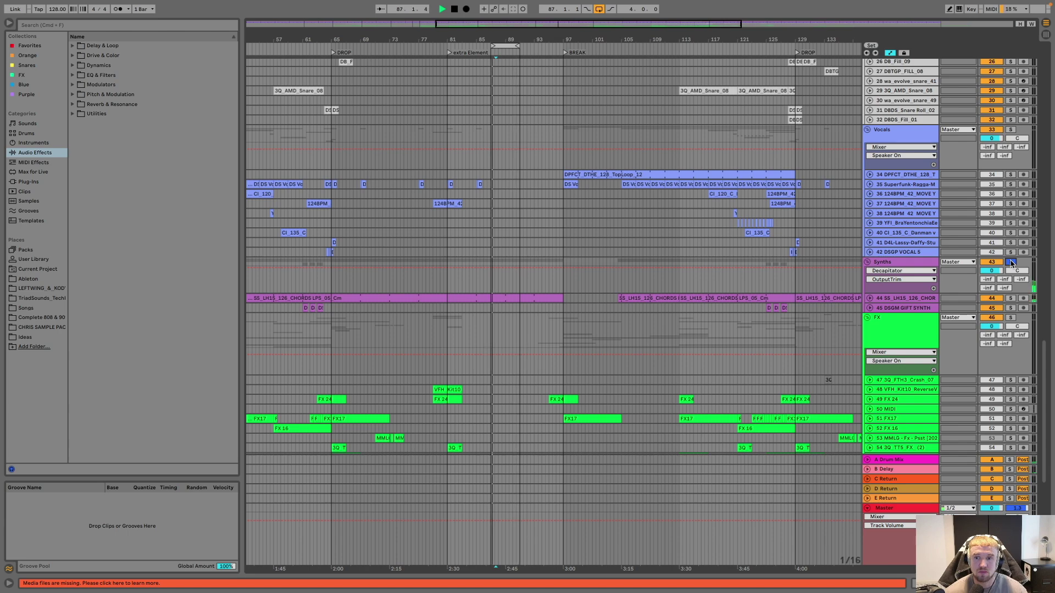
scroll(1011, 263, "down", 2)
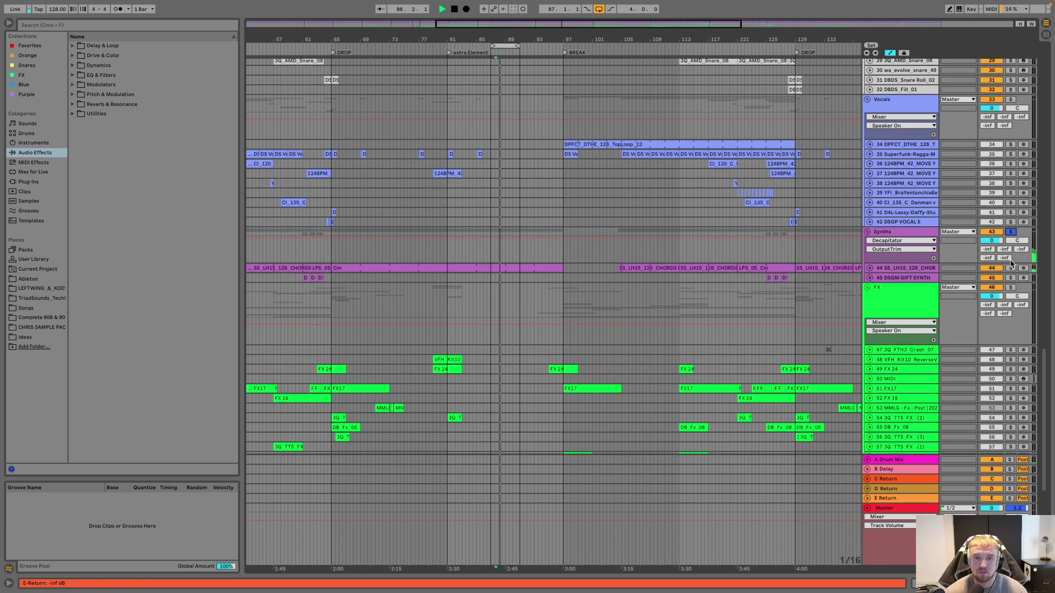
Step: Examine how the vocal, synth and FX clips are laid out around the BREAK, DROP and extra Element markers
mouse_move(666, 35)
left_mouse_down()
mouse_move(666, 50)
mouse_move(666, 34)
left_mouse_up()
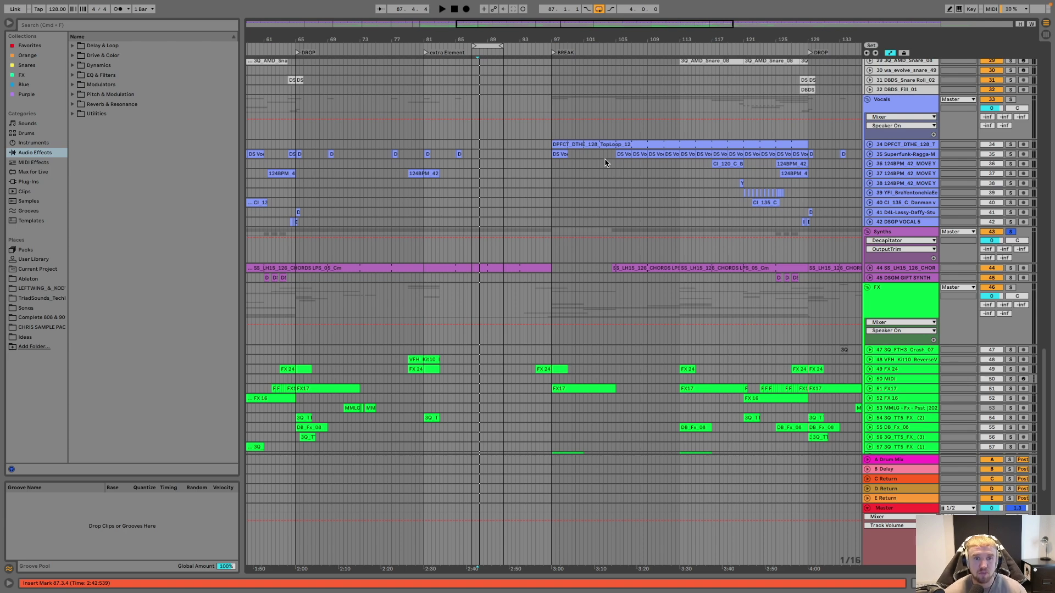
scroll(605, 163, "up", 2)
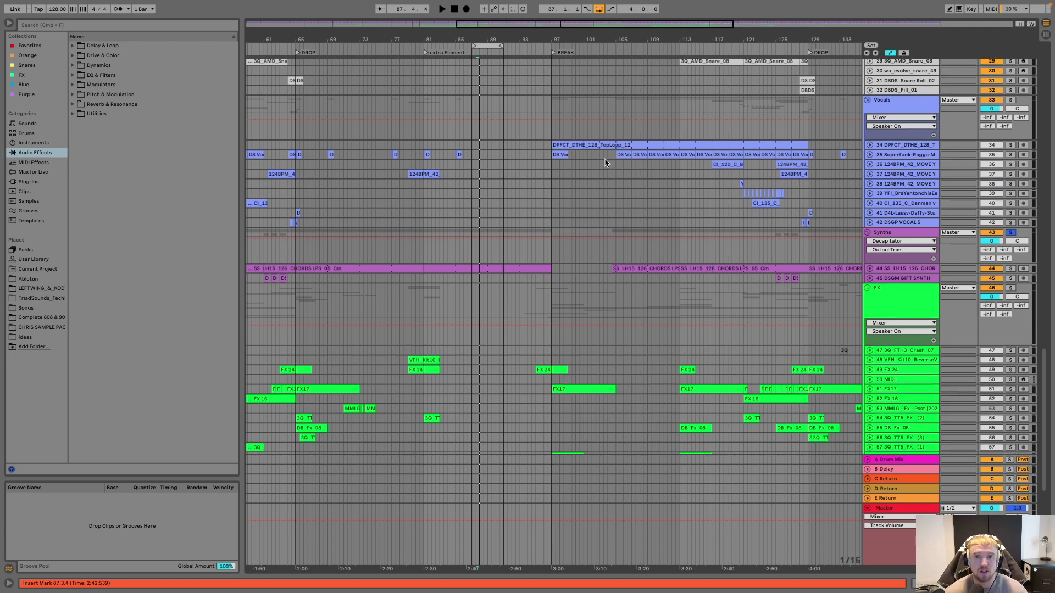
scroll(605, 163, "left", 5)
scroll(605, 163, "right", 2)
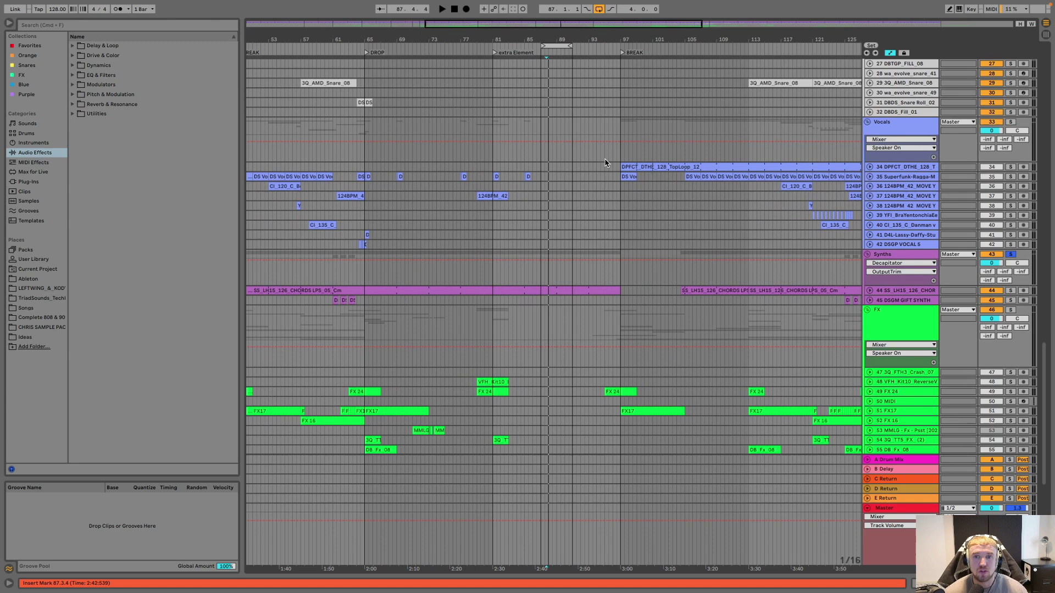
scroll(605, 162, "left", 5)
scroll(605, 163, "up", 1)
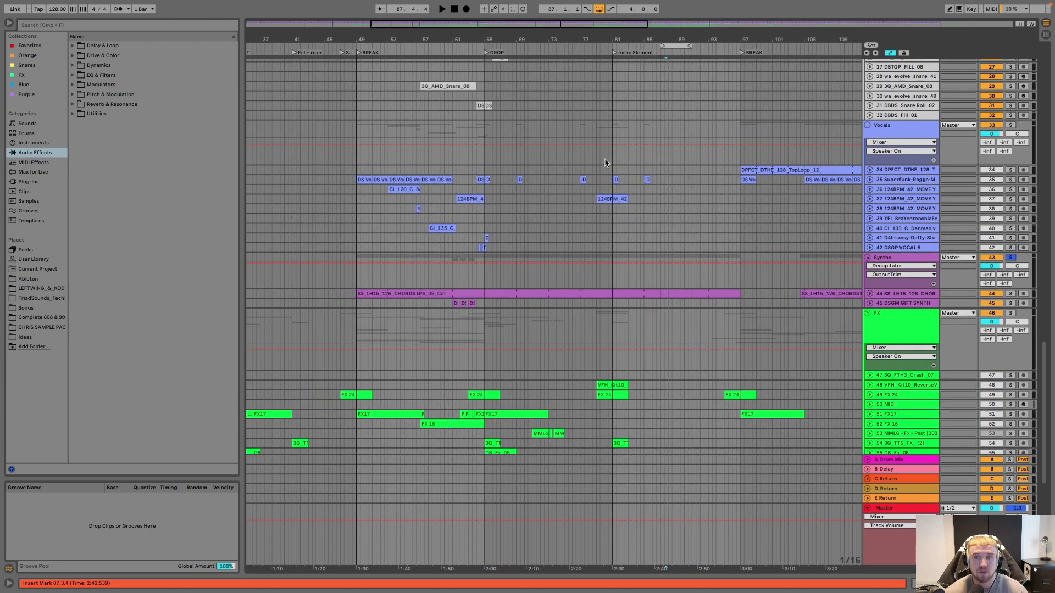
scroll(605, 162, "right", 10)
scroll(605, 163, "up", 1)
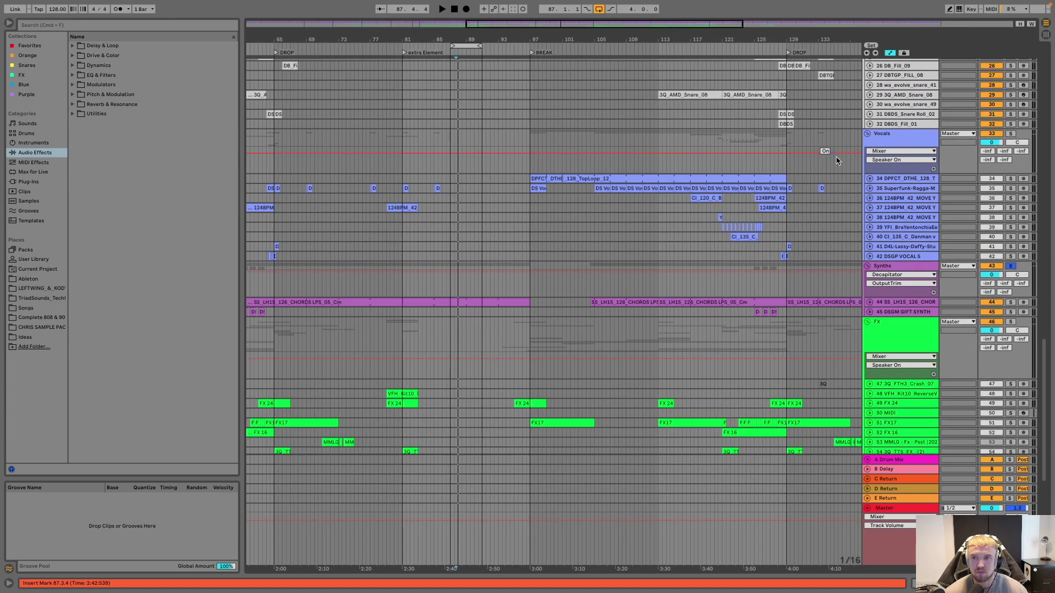
Step: Solo the Vocals group, expand and solo track 34, and play its top loop from the BREAK marker at bar 97
left_click(1011, 134)
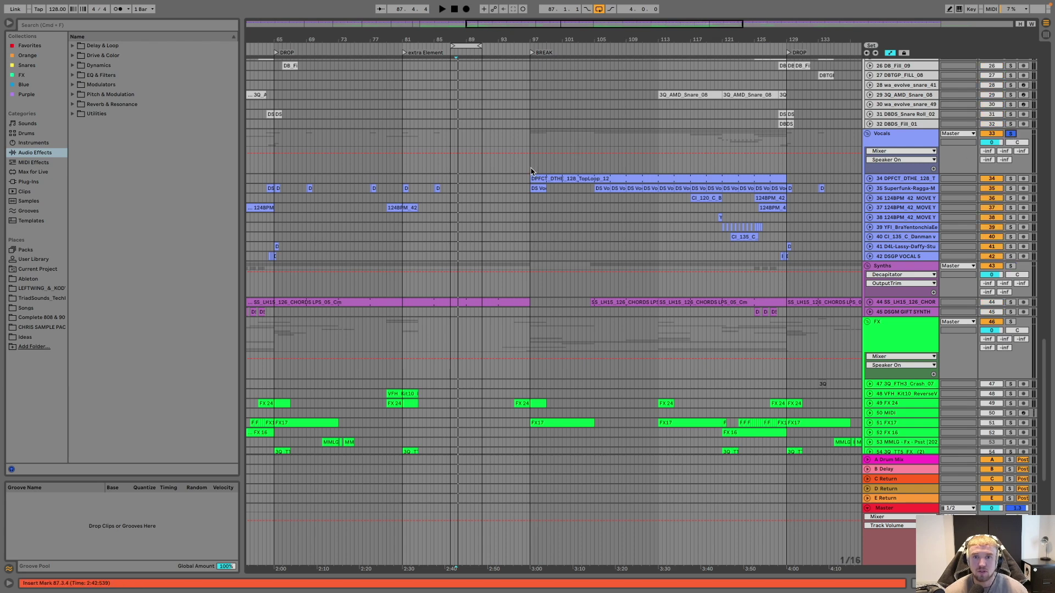
scroll(531, 171, "right", 4)
scroll(531, 171, "up", 3)
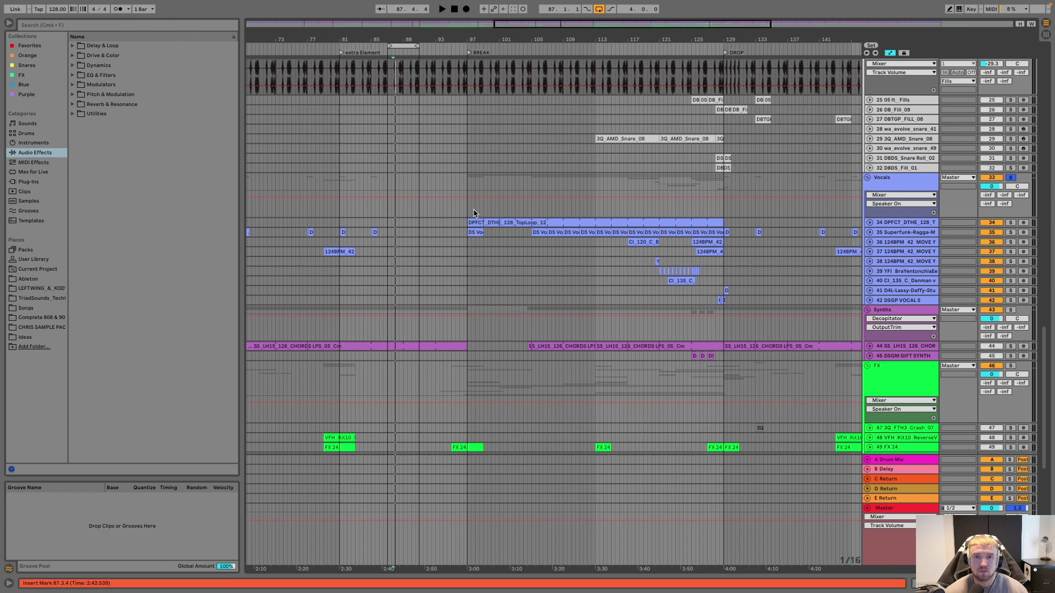
left_click(467, 215)
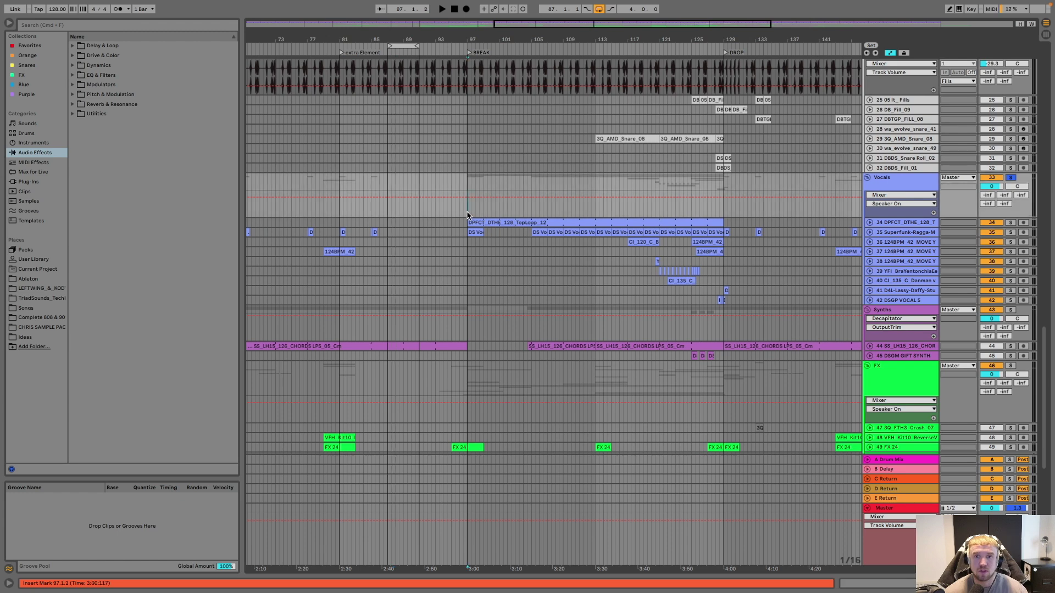
left_click(872, 223)
left_click(1011, 222)
key("space")
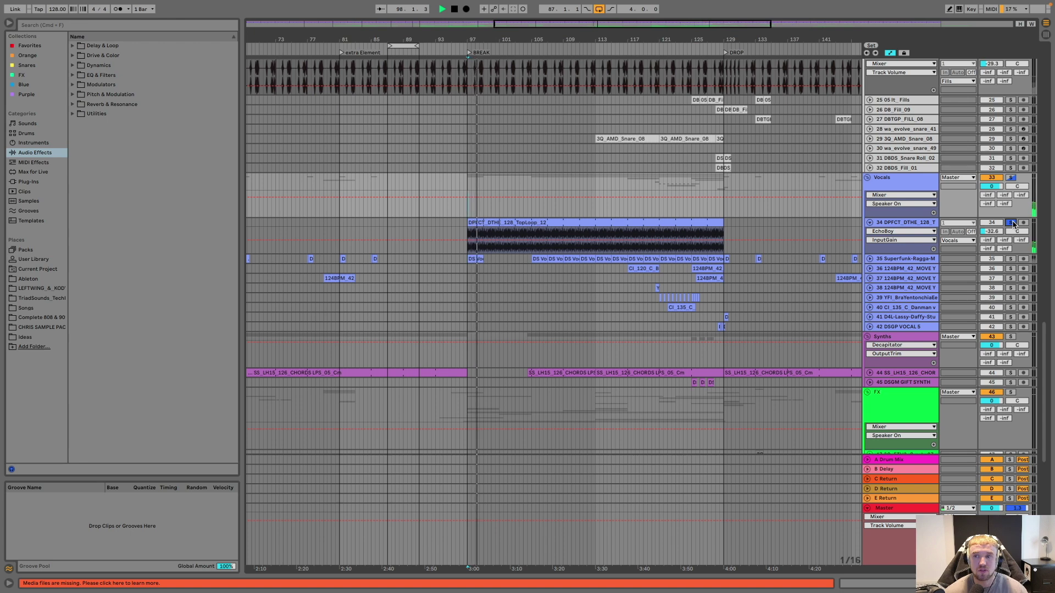
Step: Show track 34's device chain, clear the solos, and play the full mix from bar 96 into the break
double_click(911, 224)
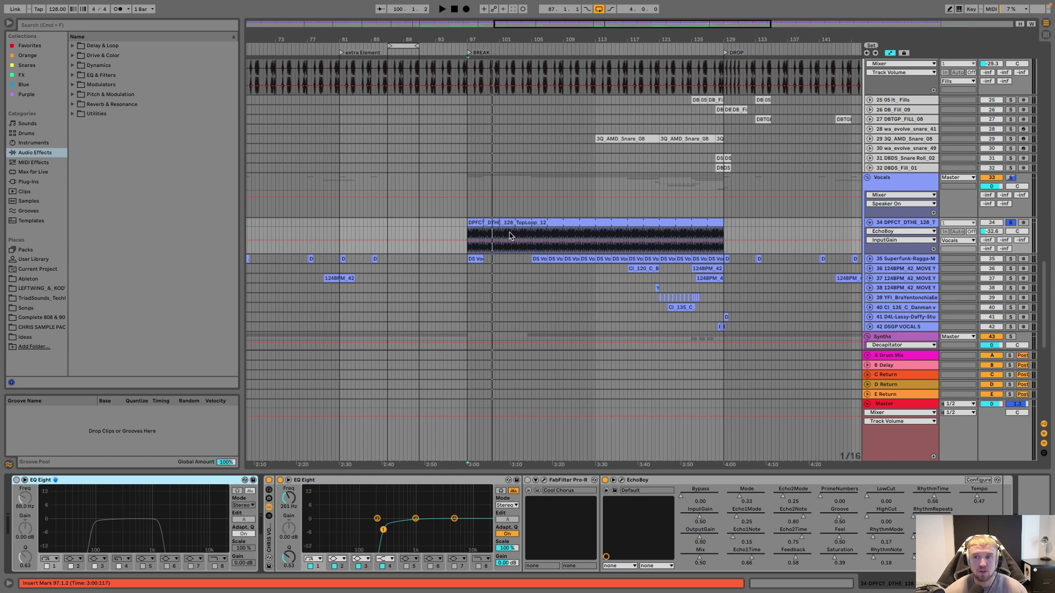
left_click(1010, 223)
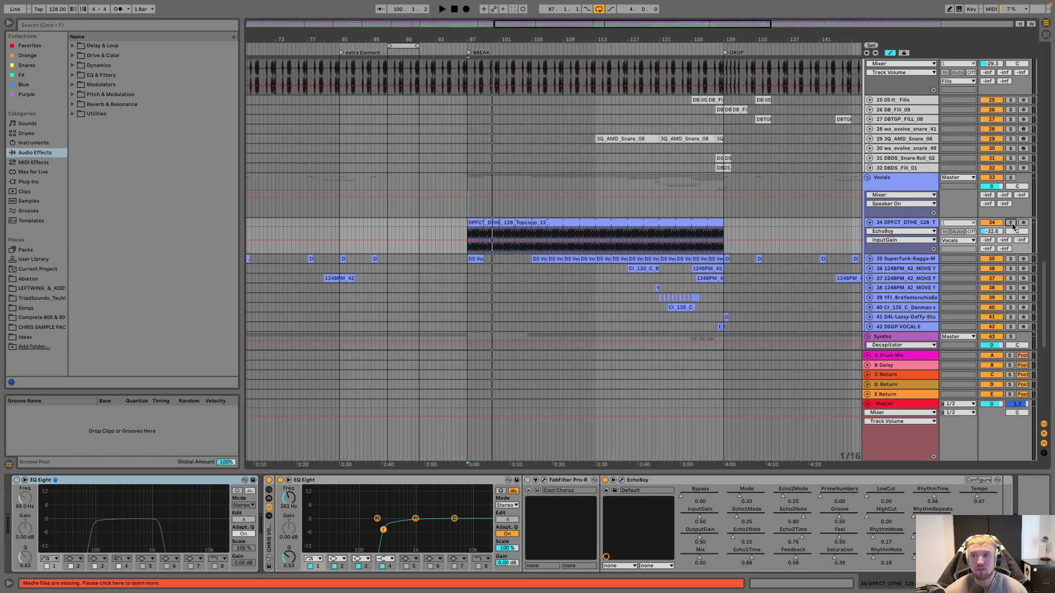
left_click(442, 224)
left_click(459, 222)
key("space")
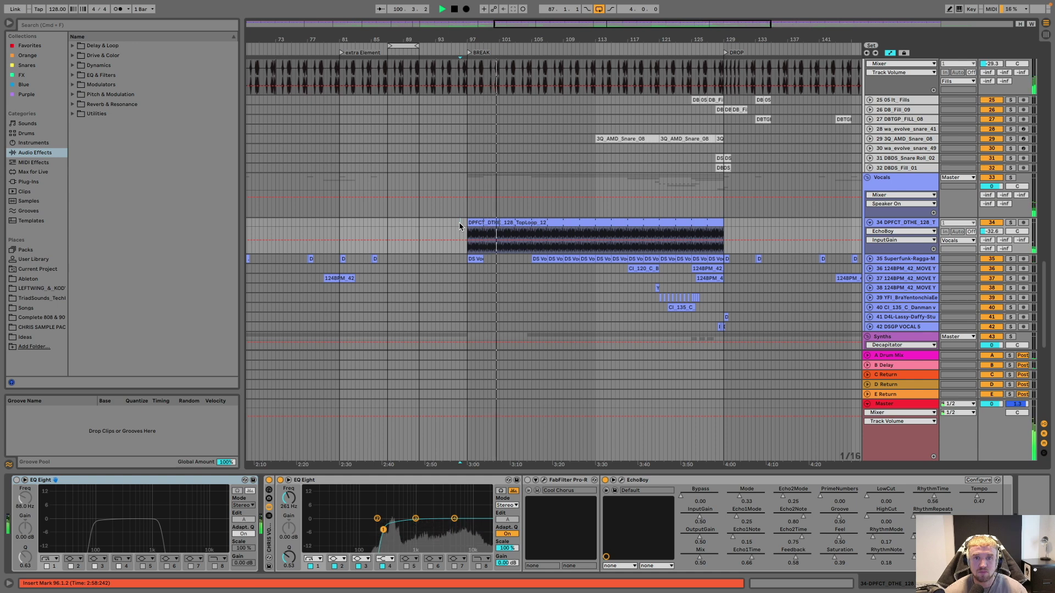
key("space")
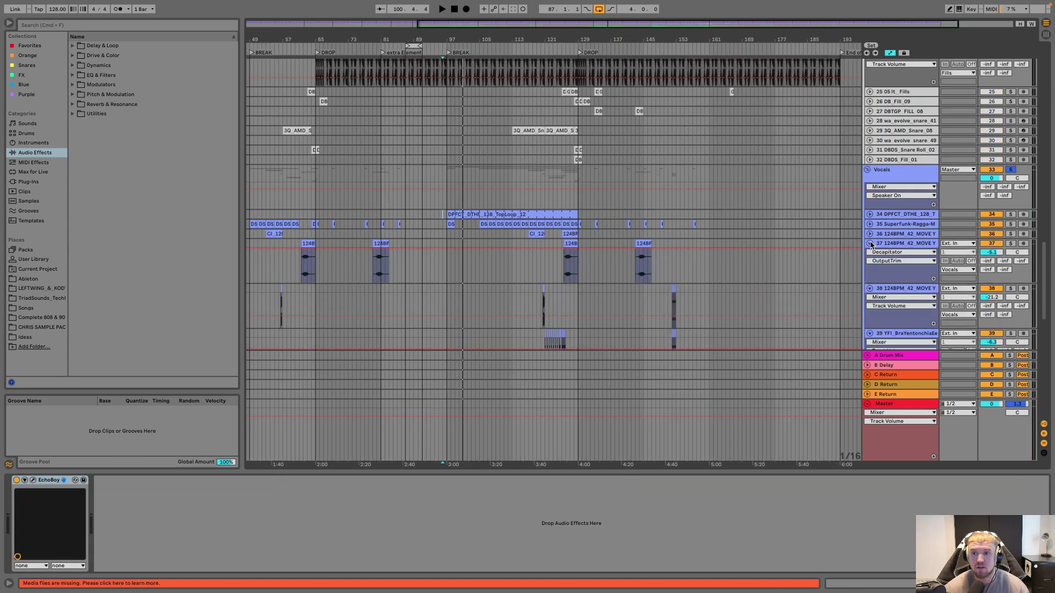
Step: Expand vocal tracks 36 and 35 and play the soloed Vocals group from about bar 105 in the break
left_click(870, 234)
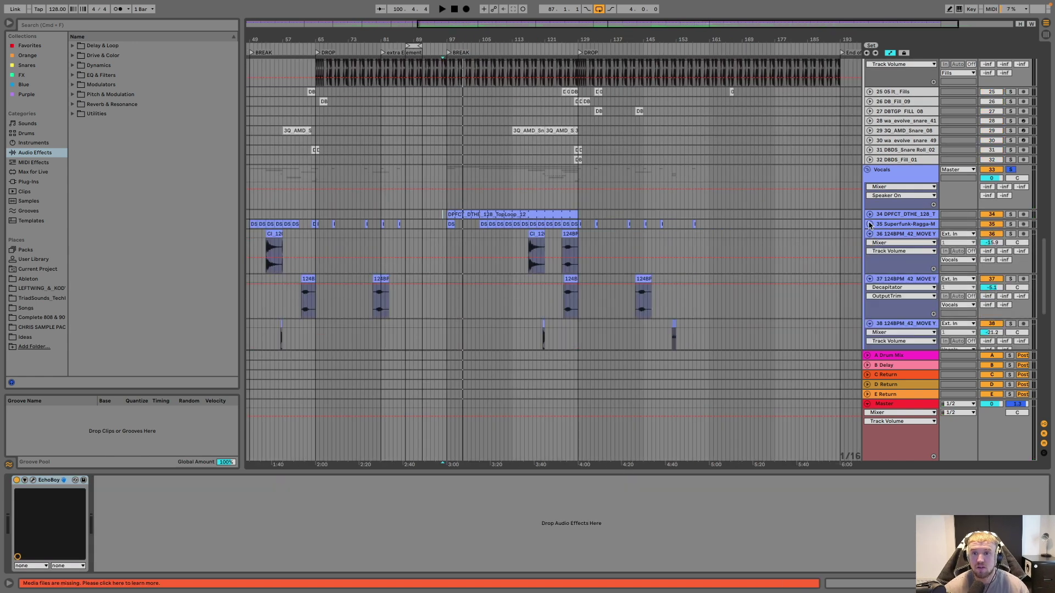
left_click(869, 225)
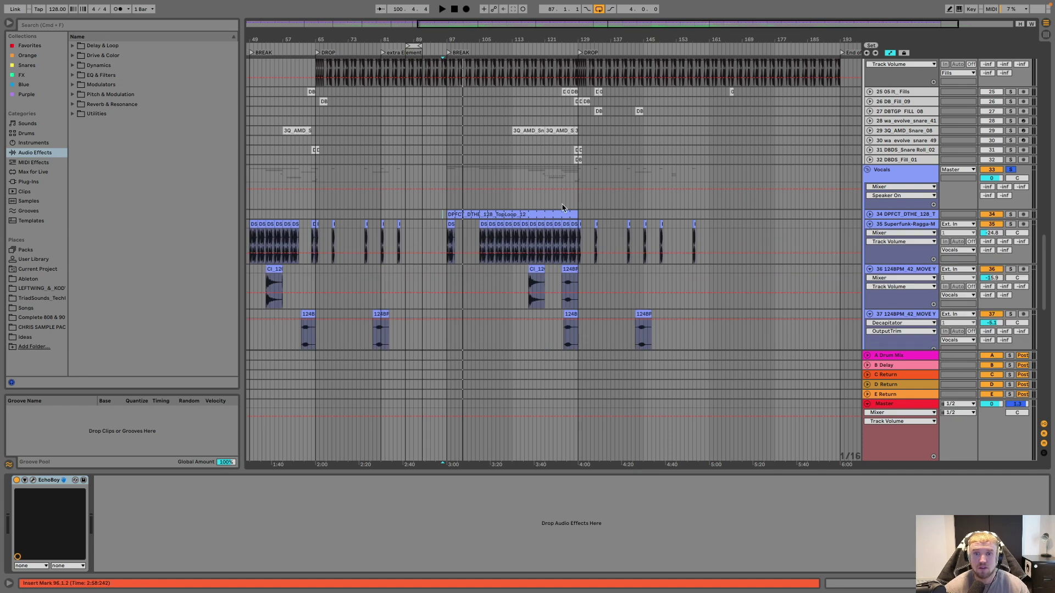
scroll(471, 231, "down", 2)
scroll(471, 231, "right", 1)
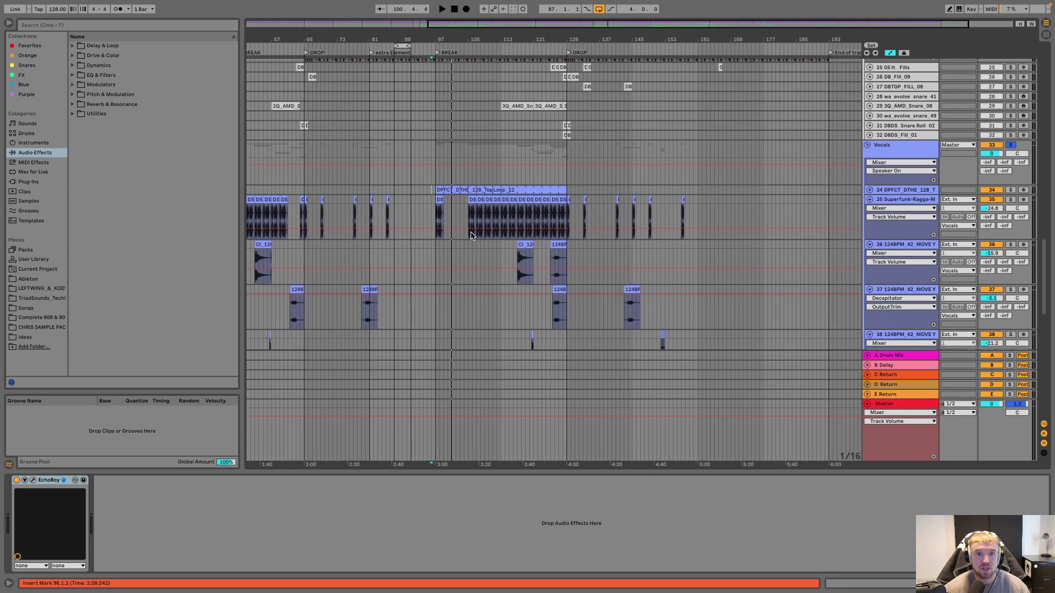
scroll(470, 235, "down", 2)
left_click(470, 186)
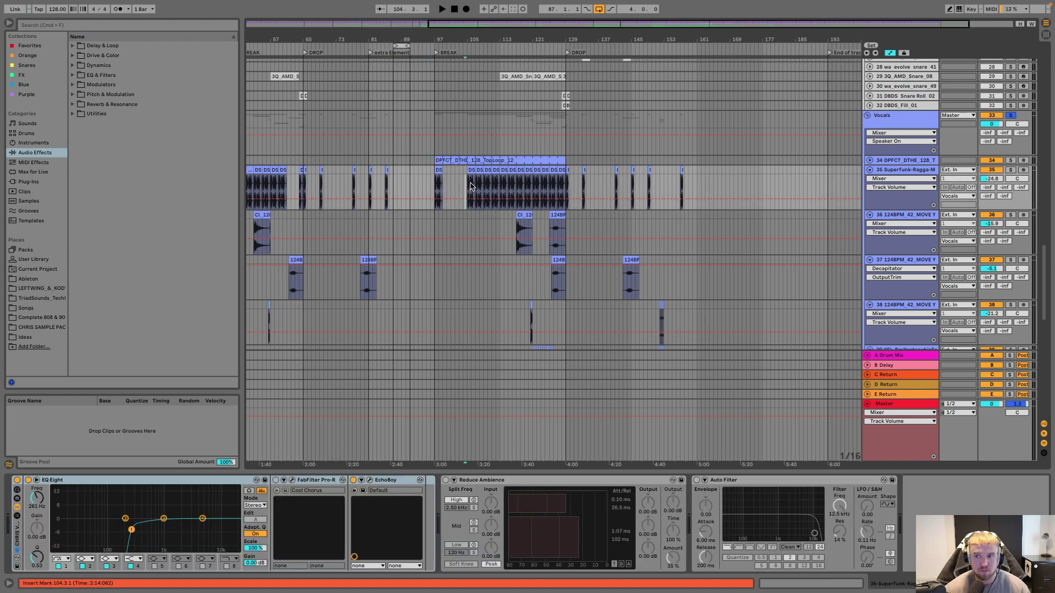
key("space")
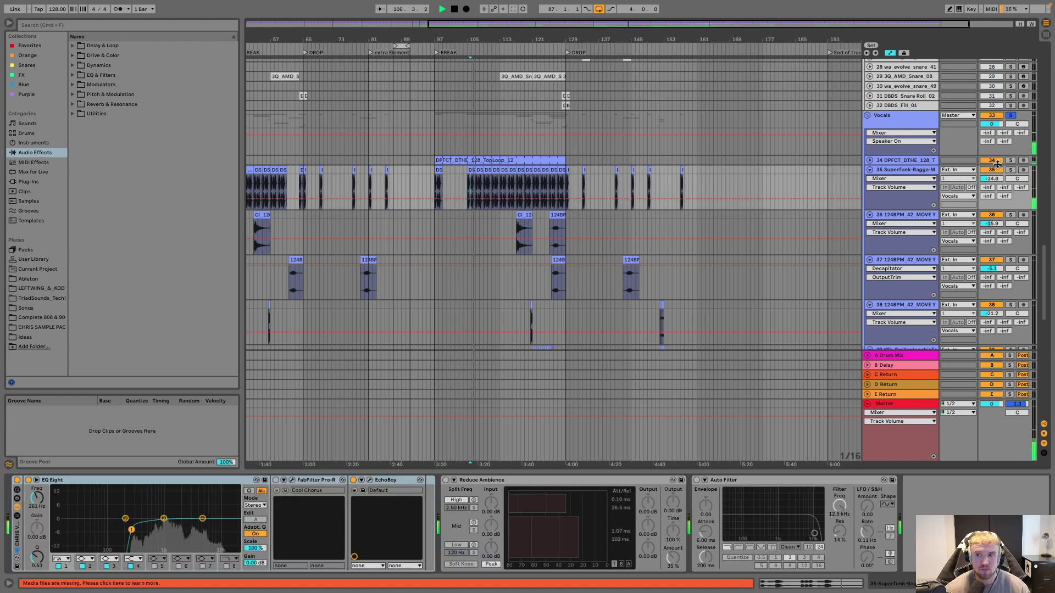
Step: Solo vocal tracks 35 and 34 individually during playback, combine them, and add track 36 to the solo
left_click(1010, 170)
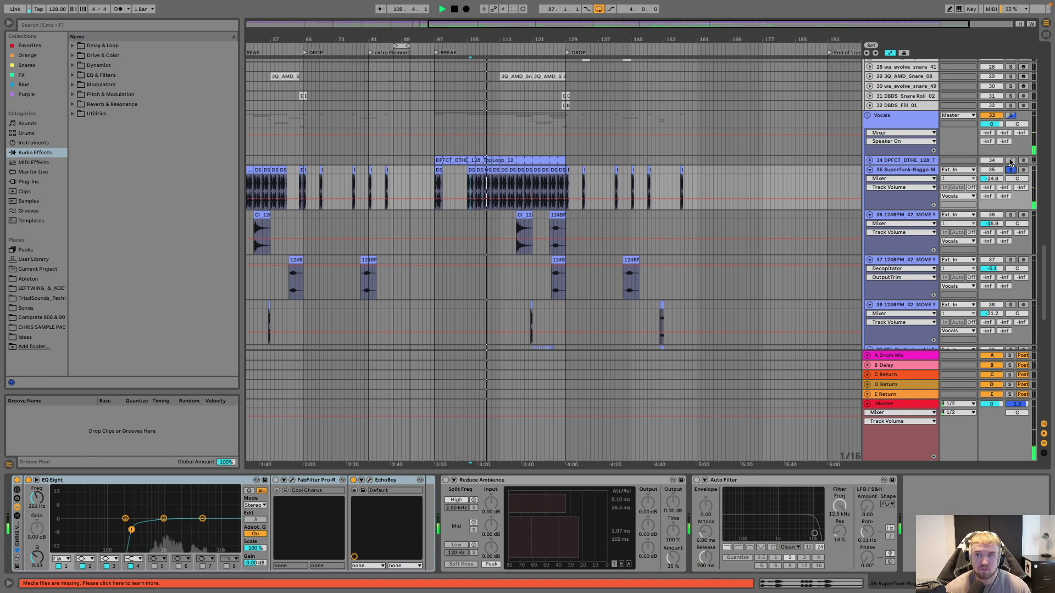
left_click(1011, 160)
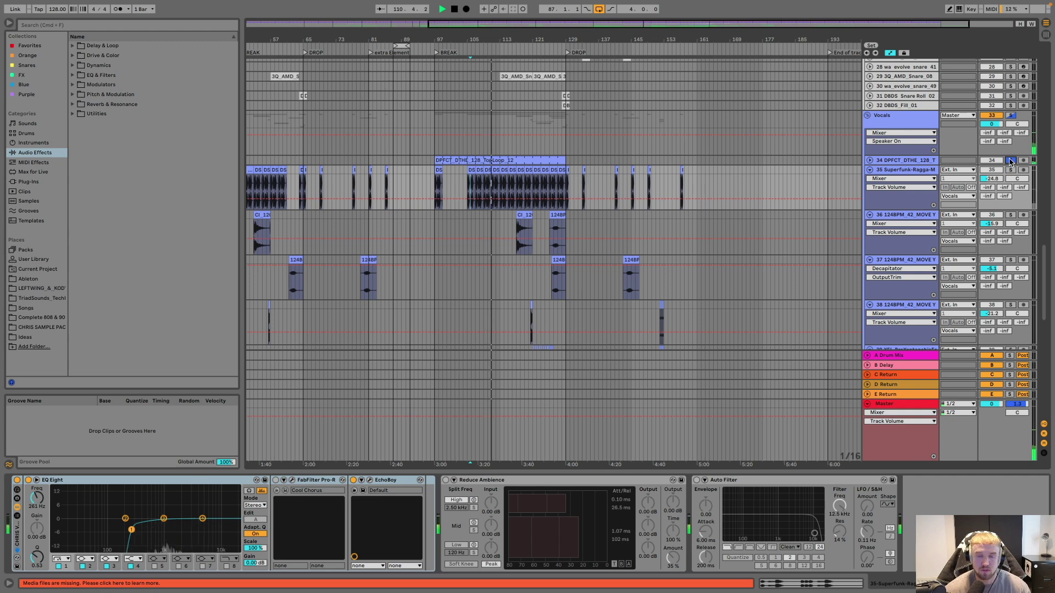
left_click(1011, 171)
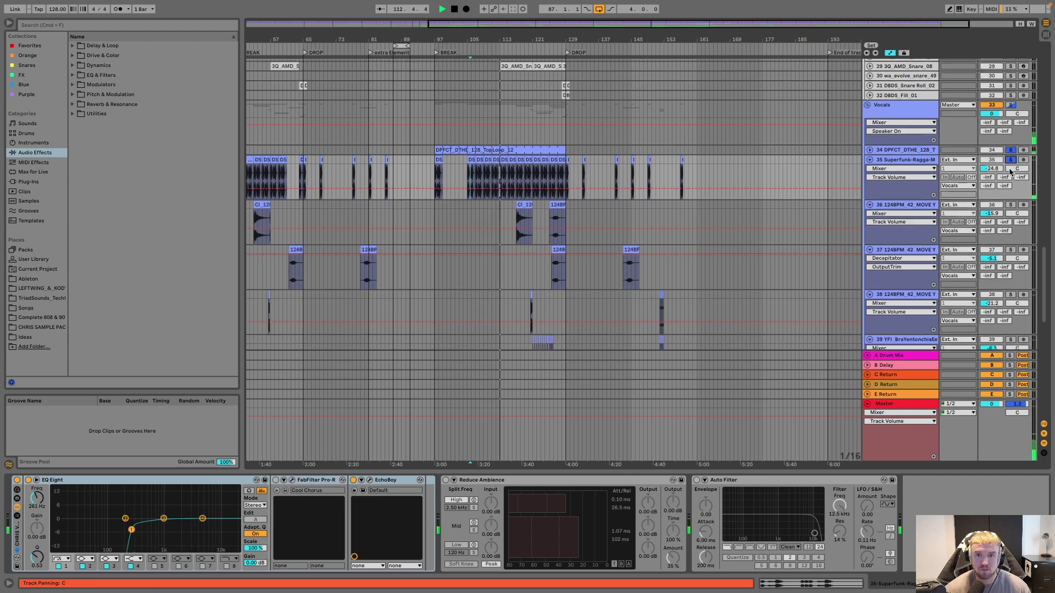
scroll(1010, 176, "down", 1)
left_click(1011, 204)
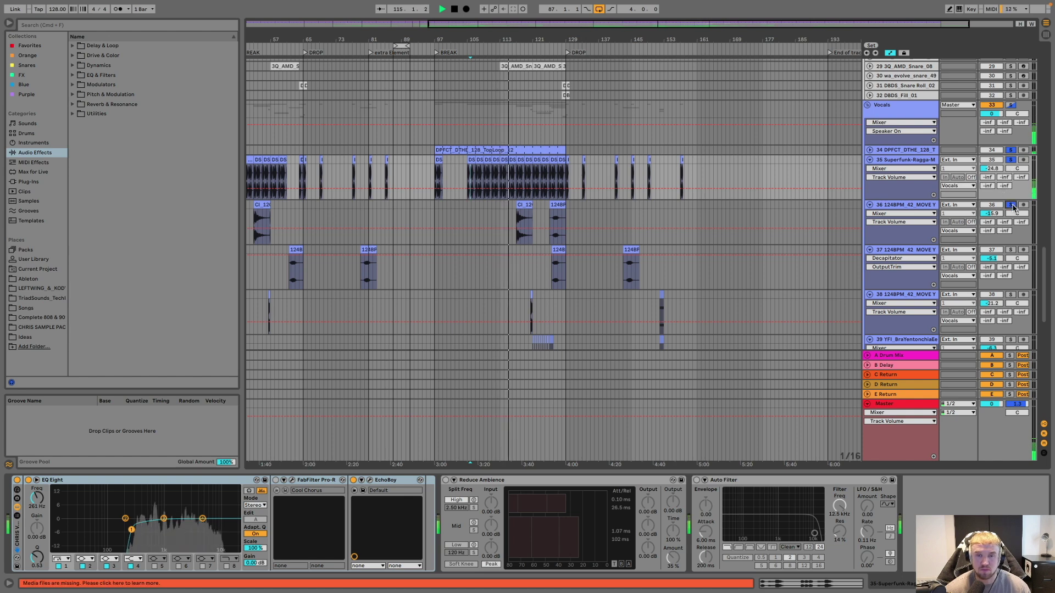
Step: Show bars 115 to 130 in detail and add vocal tracks 38 and 39 to the soloed layers as playback continues
left_click_drag(535, 40, 536, 66)
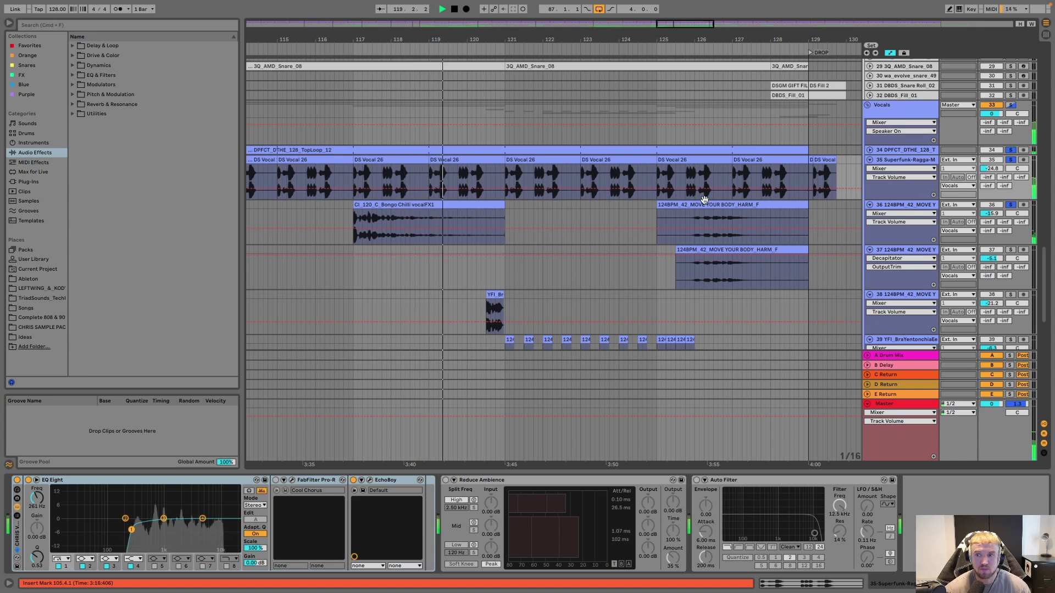
left_click(1011, 295)
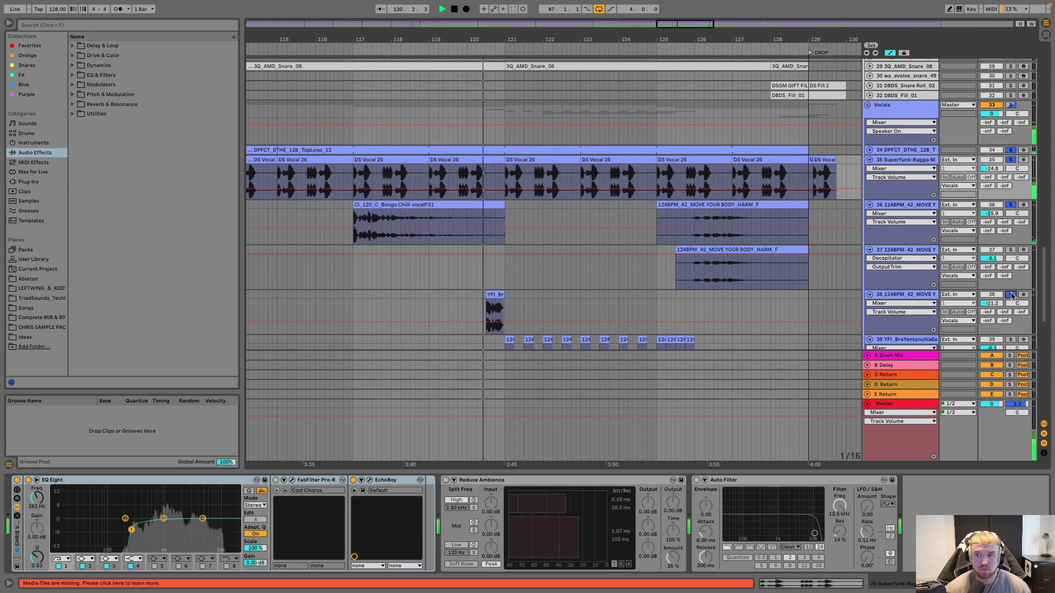
scroll(1012, 296, "down", 3)
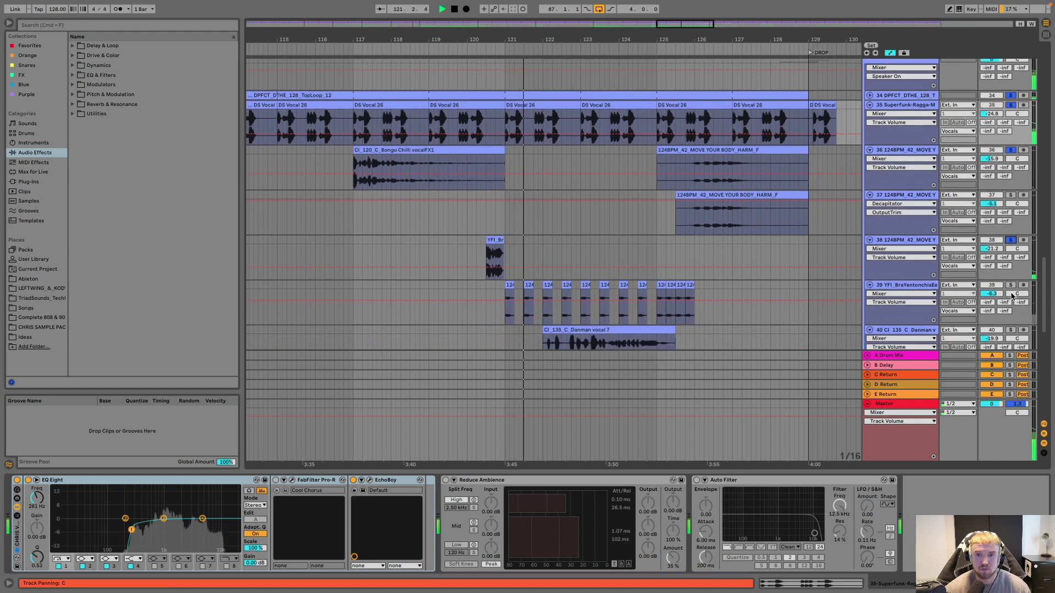
left_click(1011, 285)
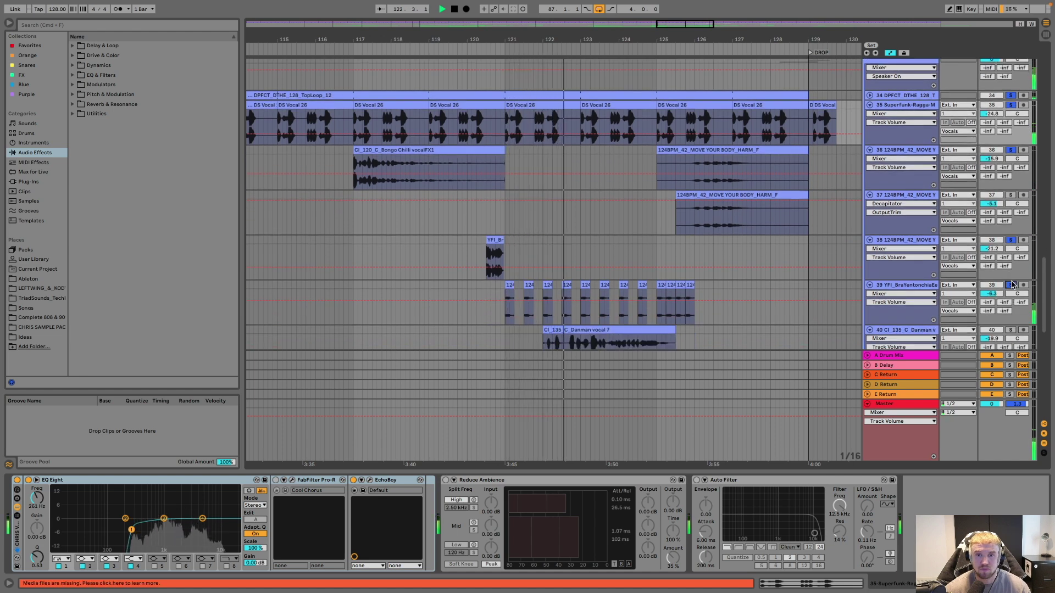
Step: Add vocal track 40 to the solo, replay the layers from about bar 122, and add track 37 to the soloed vocals
scroll(1012, 285, "down", 3)
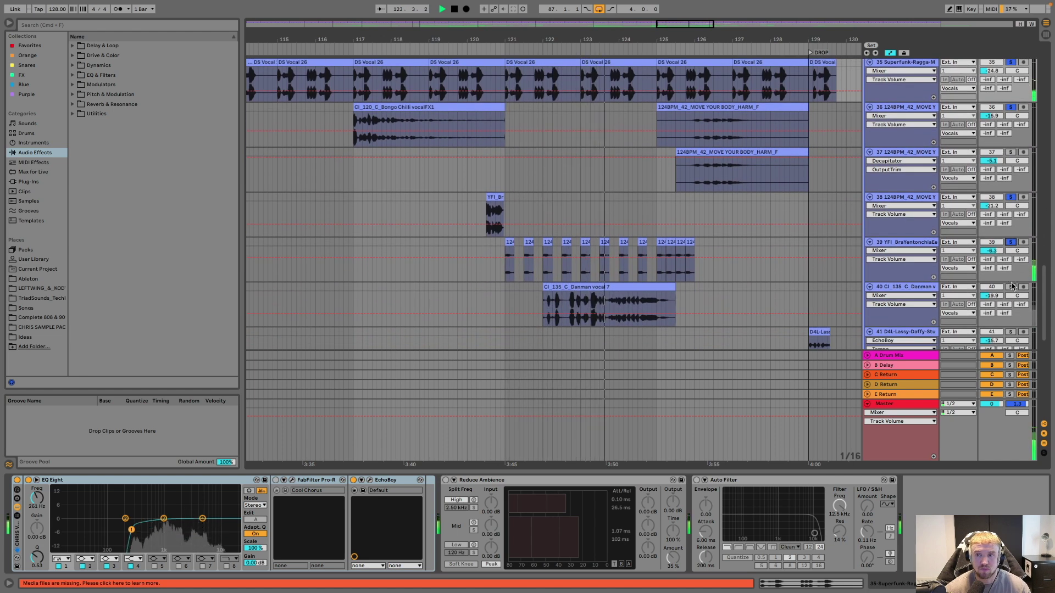
left_click(1011, 287)
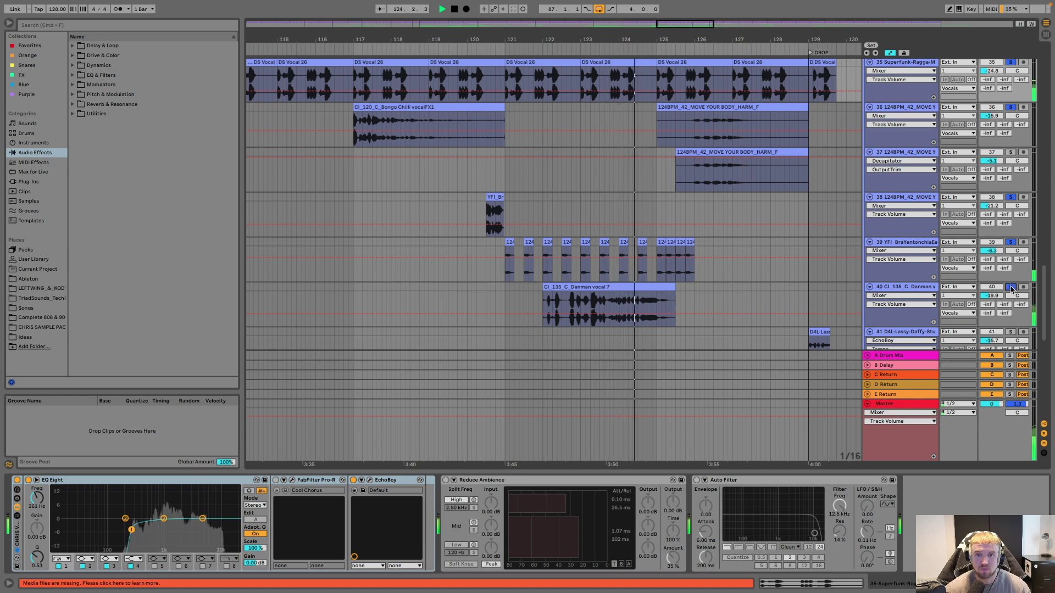
left_click(546, 305)
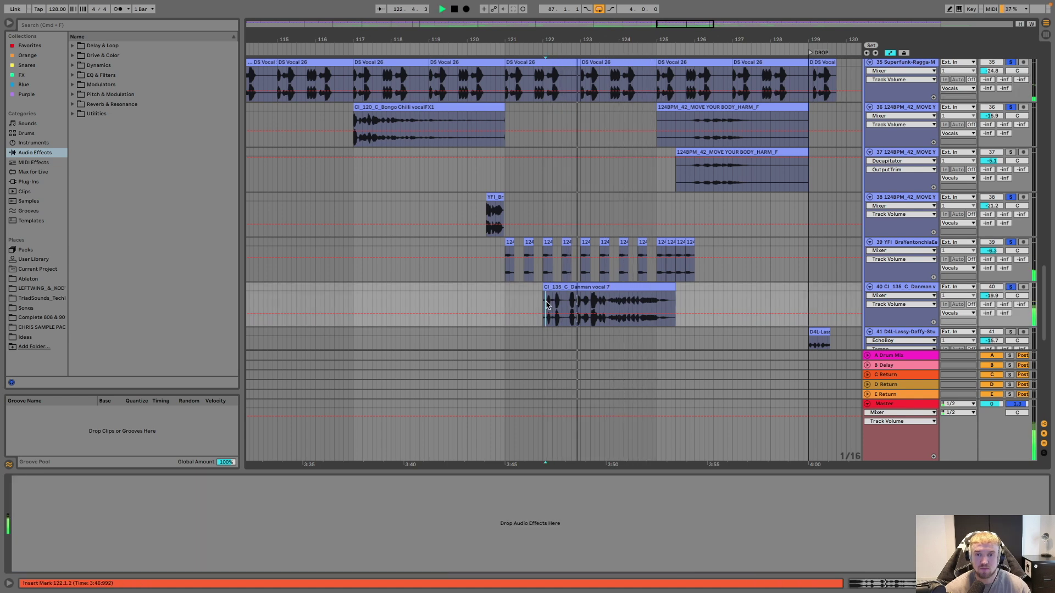
scroll(546, 306, "up", 1)
scroll(546, 306, "right", 1)
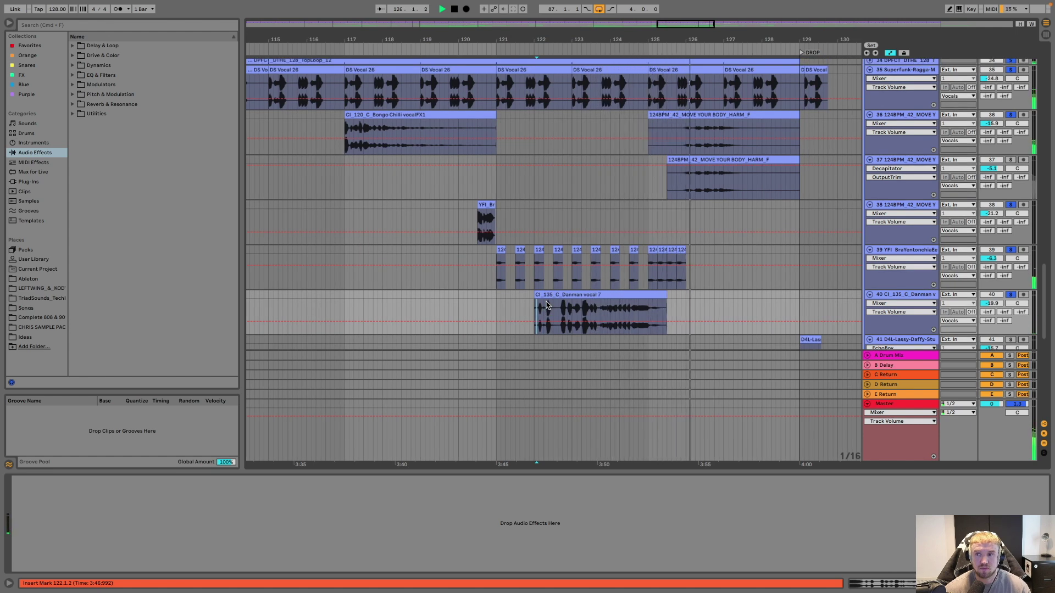
left_click(1010, 160)
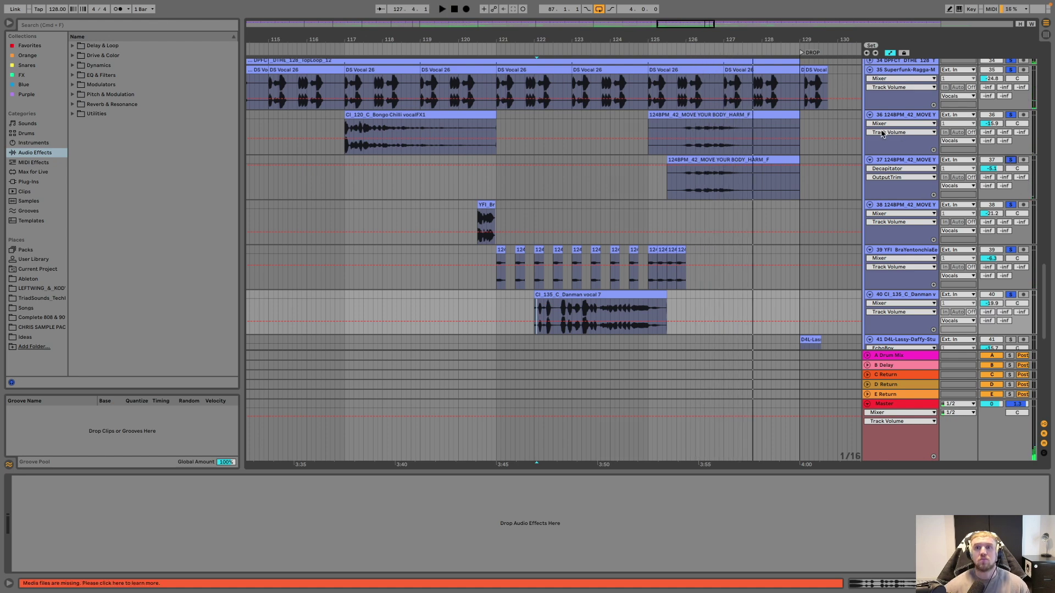
Step: Examine how the vocal clips on tracks 34 to 42 are arranged across the break and into the drop
left_click_drag(714, 40, 714, 11)
scroll(628, 194, "up", 2)
scroll(628, 194, "up", 4)
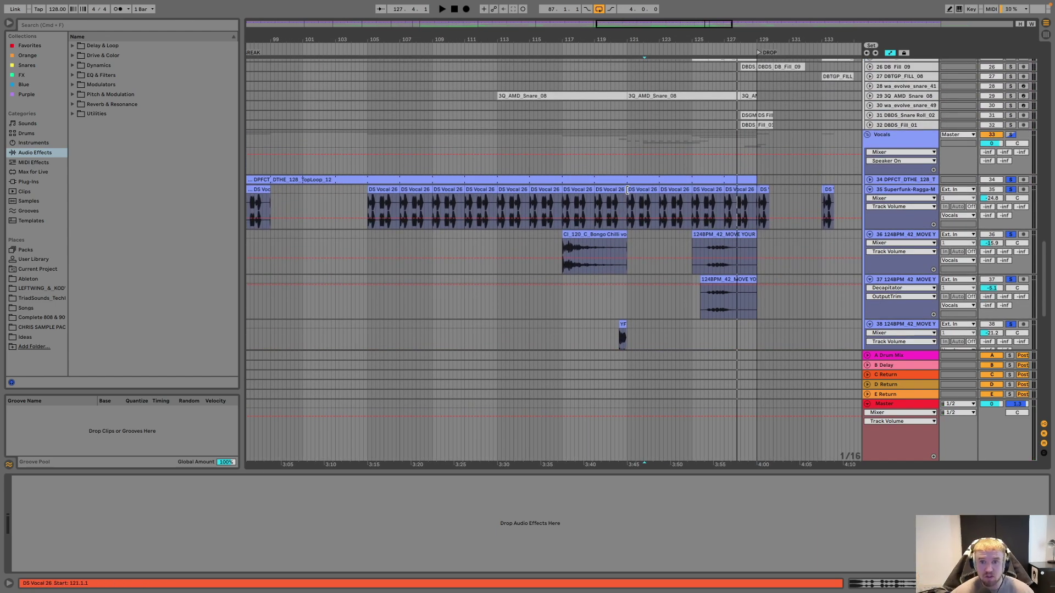
left_click_drag(594, 40, 597, 188)
scroll(598, 189, "down", 2)
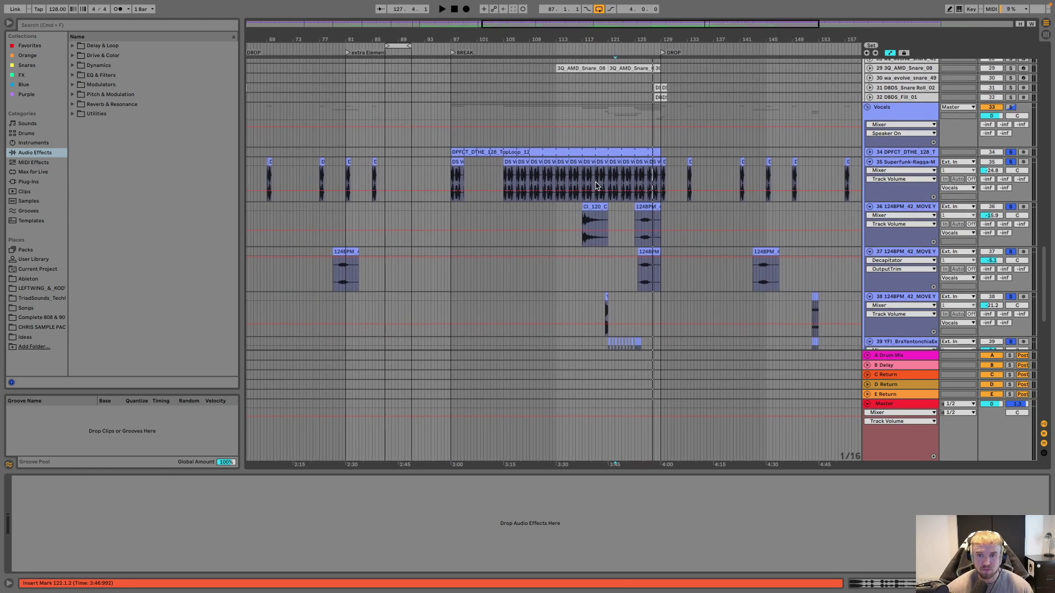
left_click_drag(610, 39, 612, 165)
scroll(611, 165, "down", 2)
scroll(612, 165, "down", 1)
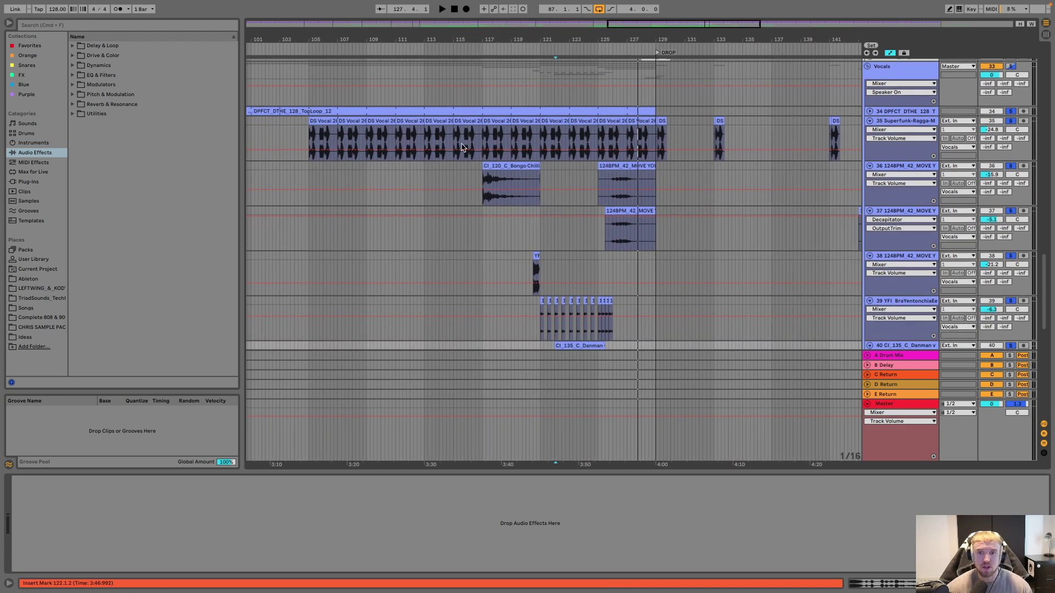
scroll(635, 173, "down", 5)
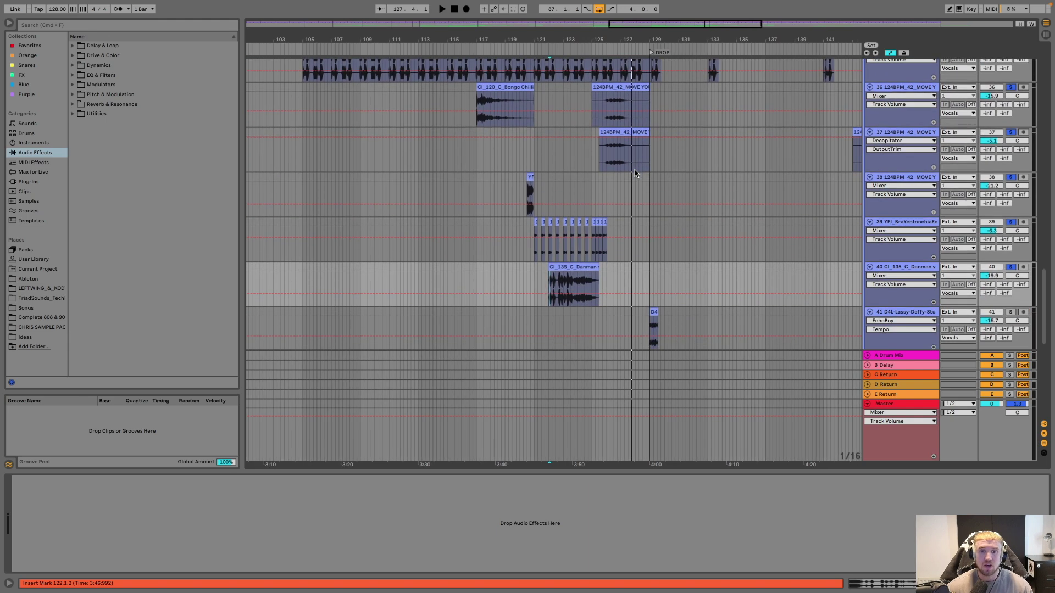
scroll(646, 222, "down", 5)
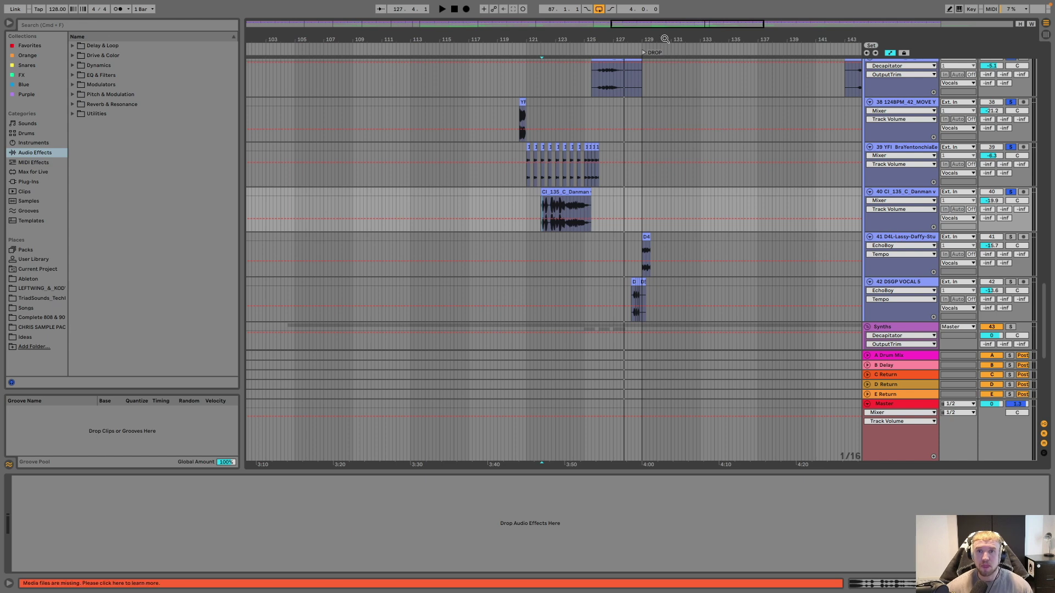
Step: Show the bars around the drop in detail, solo vocal track 42, and play it from bar 128
scroll(665, 39, "up", 5)
left_click(504, 295)
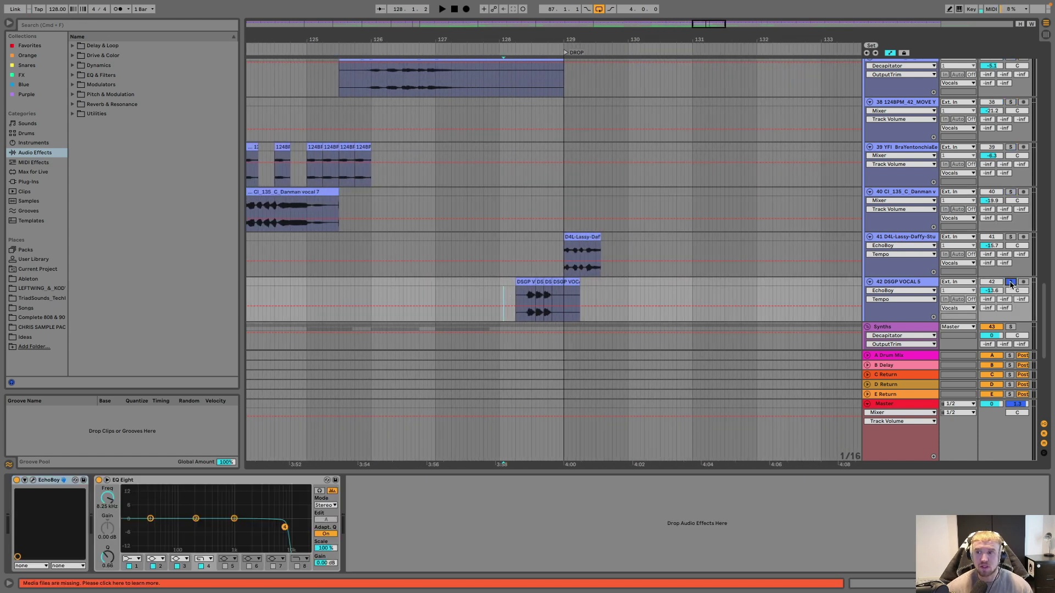
left_click(506, 283)
key("space")
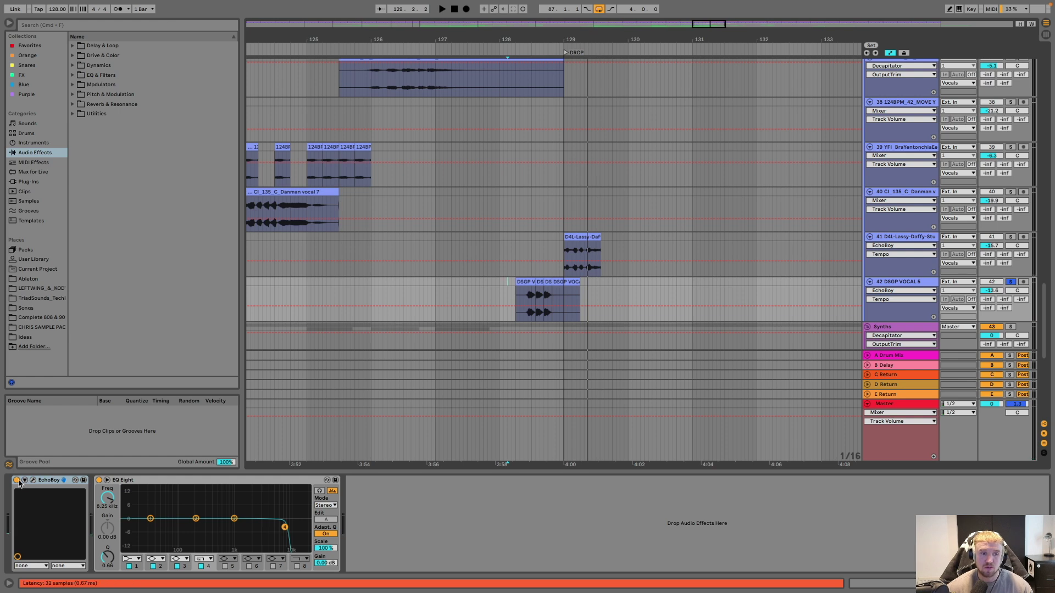
Step: Bypass EchoBoy on track 42, play the dry vocal from 128.2.2, and turn the effect back on
left_click(17, 481)
left_click(520, 299)
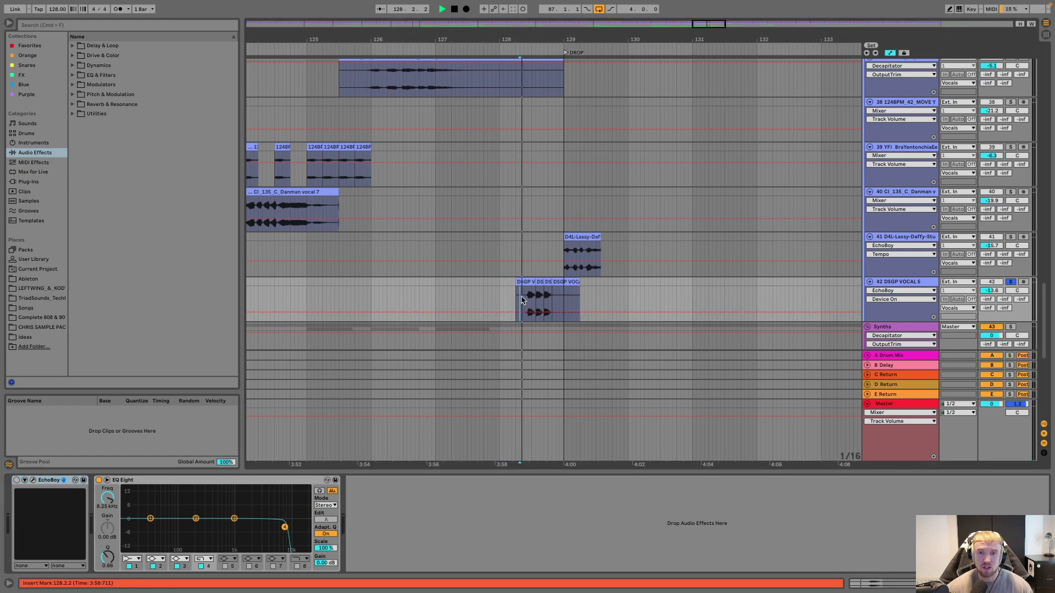
key("space")
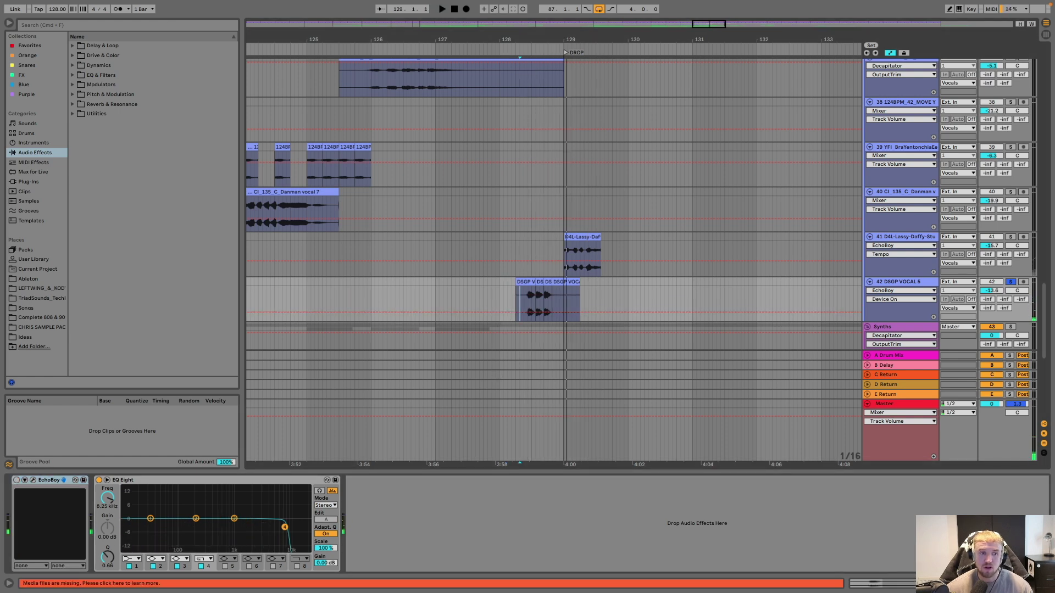
left_click(17, 481)
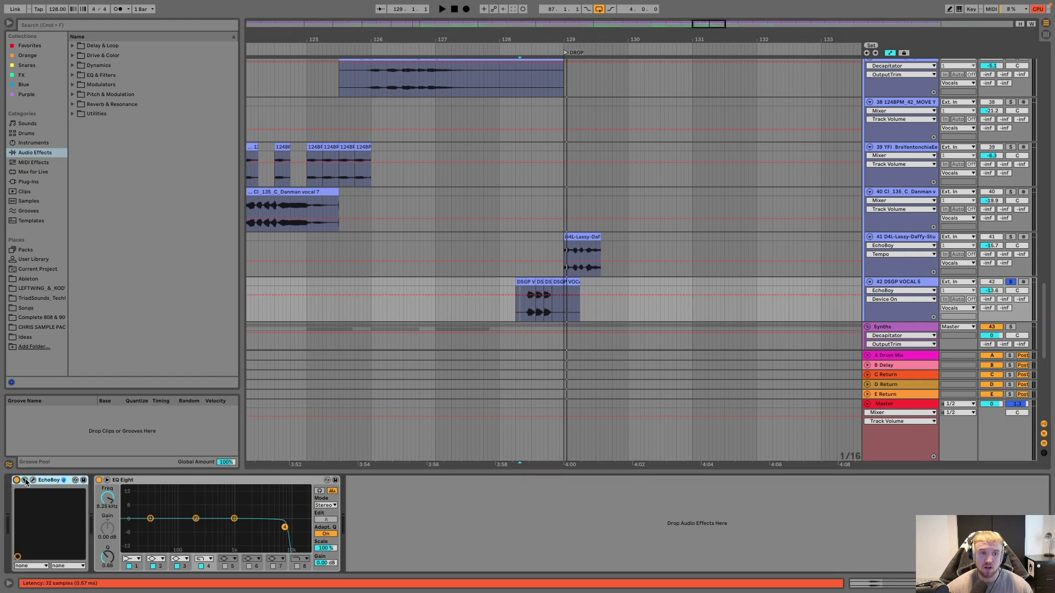
Step: Show track 42's EchoBoy plug-in settings while the vocal plays, stop playback, and close the plug-in window
left_click(33, 481)
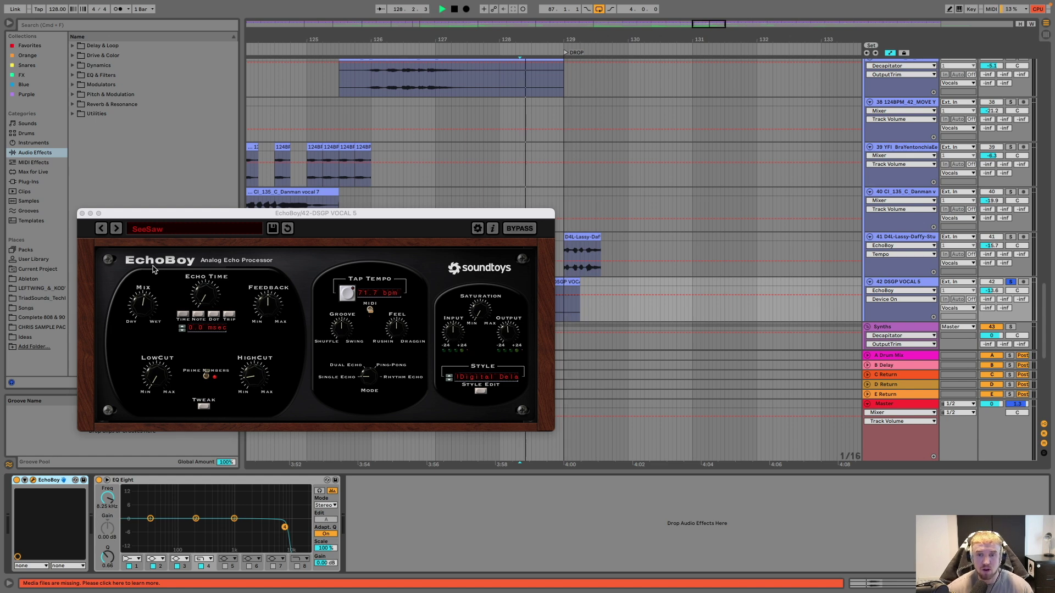
key("space")
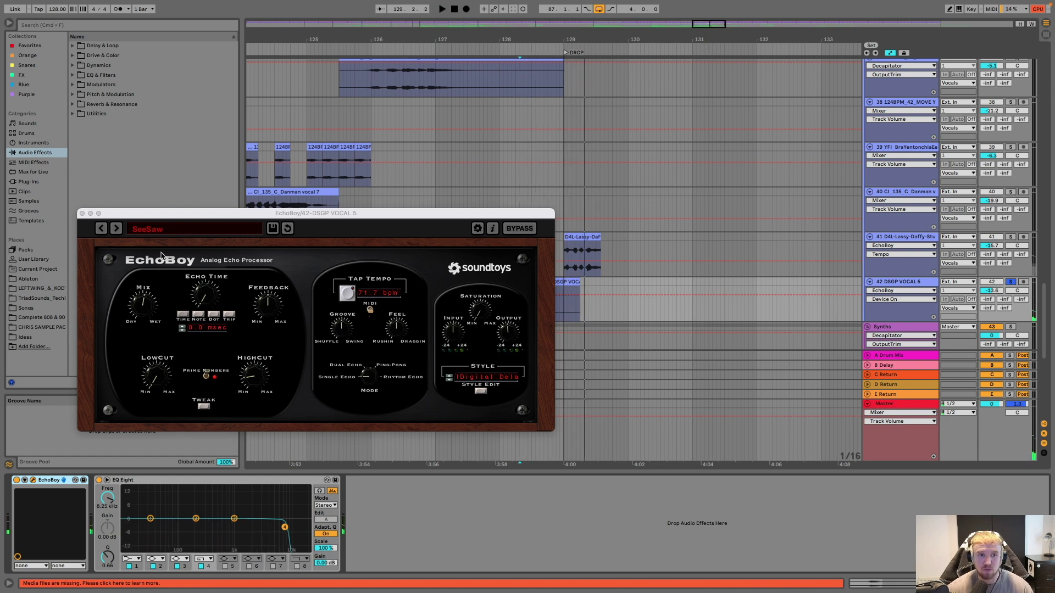
left_click(83, 214)
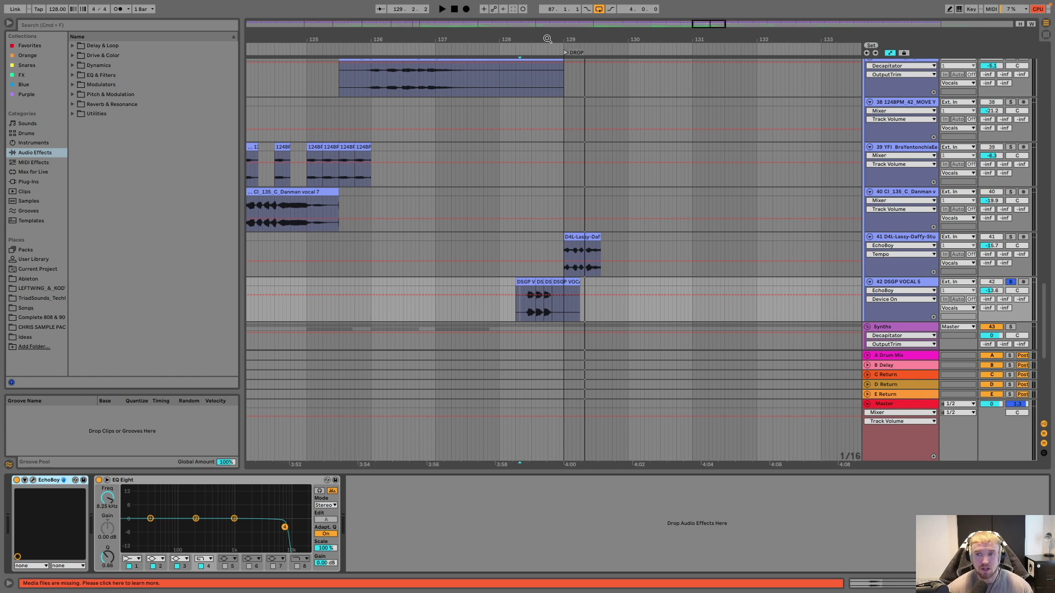
Step: Clear the track 42 solo and play vocal track 41's part from just before the drop at bar 129
scroll(547, 39, "down", 2)
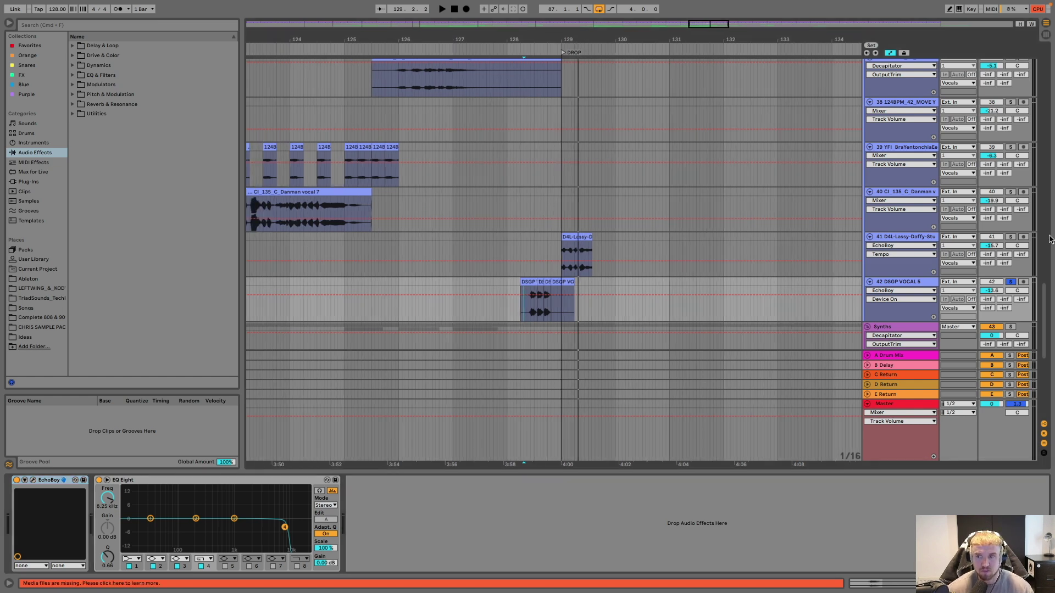
left_click(558, 247)
key("space")
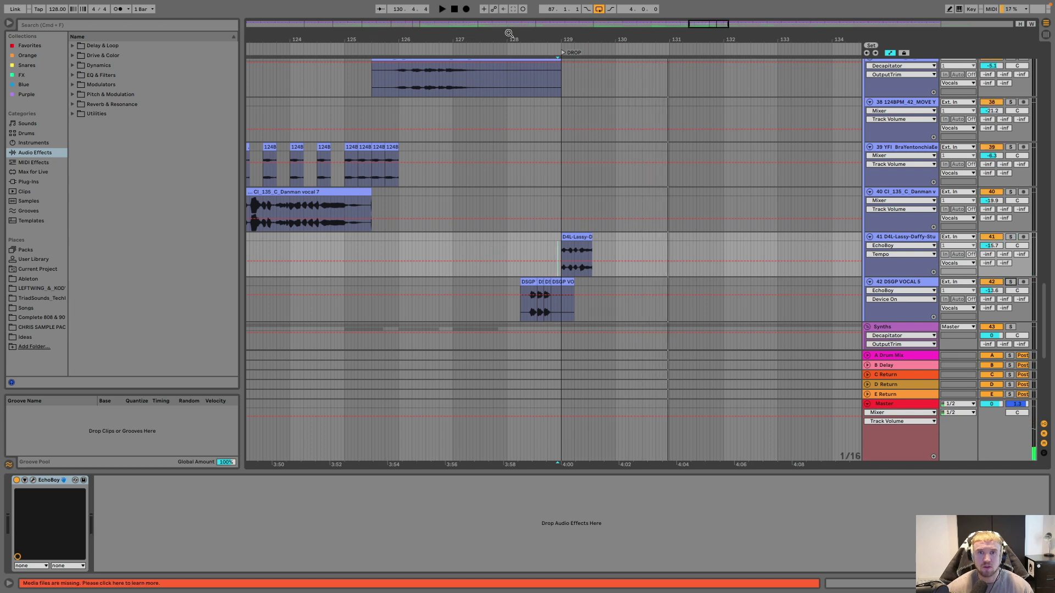
Step: Play the full mix from bar 120 through the end of the break and past the drop at bar 129
left_click_drag(508, 49, 509, 37)
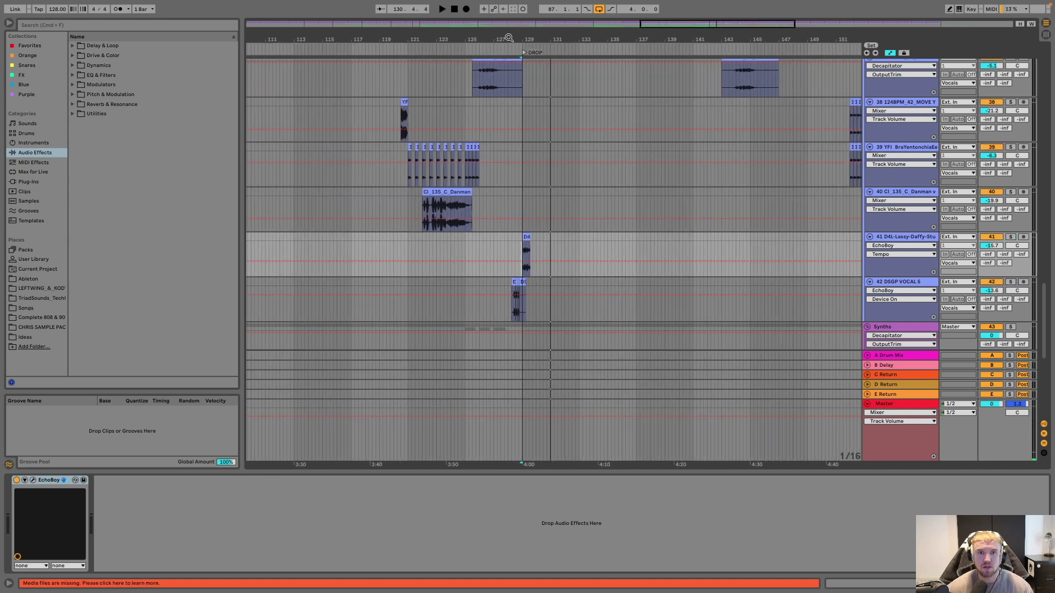
left_click(396, 202)
key("space")
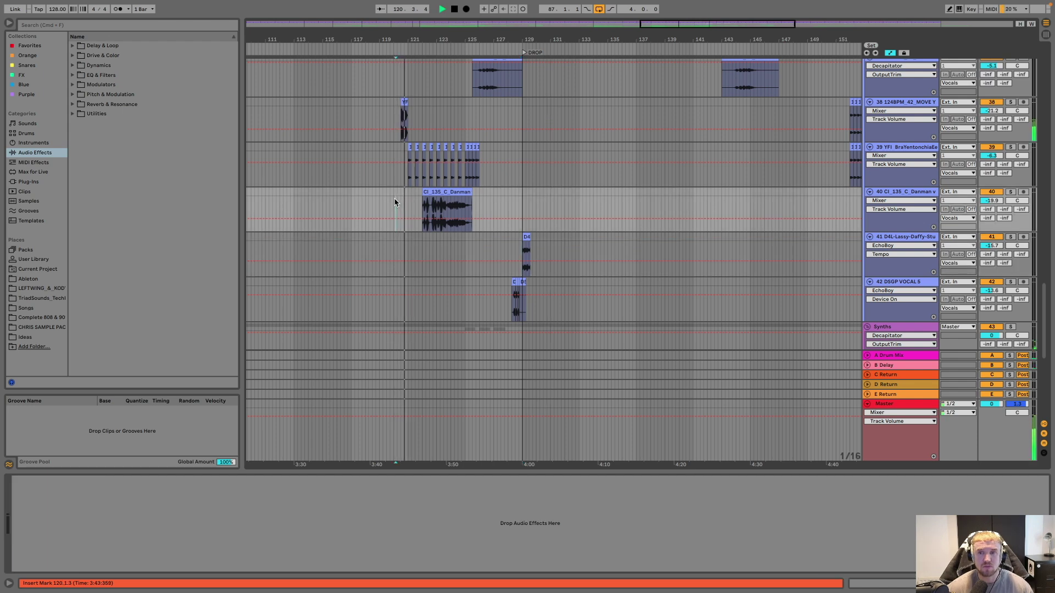
scroll(553, 240, "up", 3)
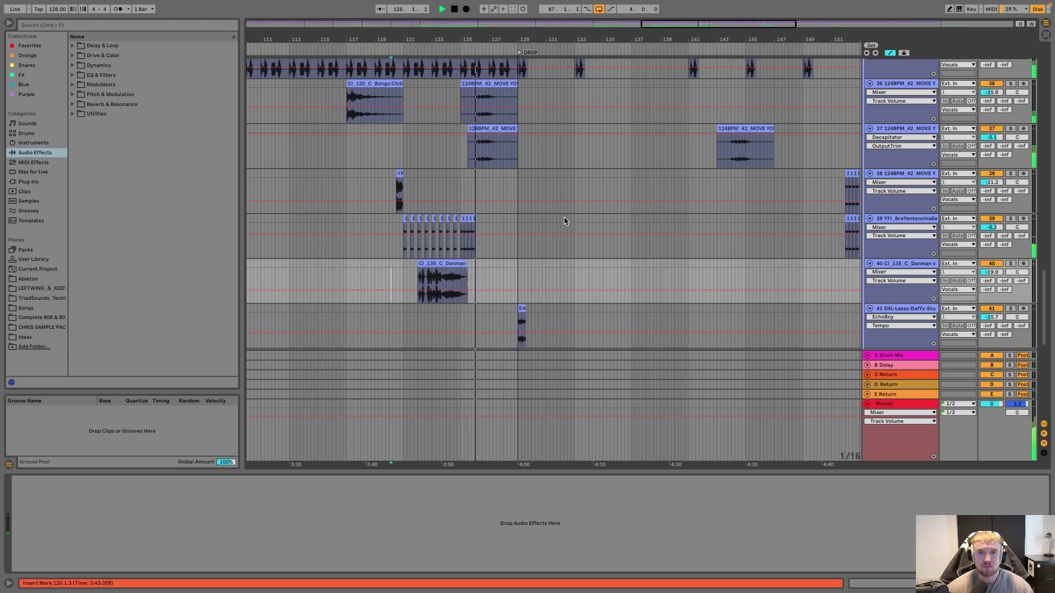
scroll(564, 221, "down", 6)
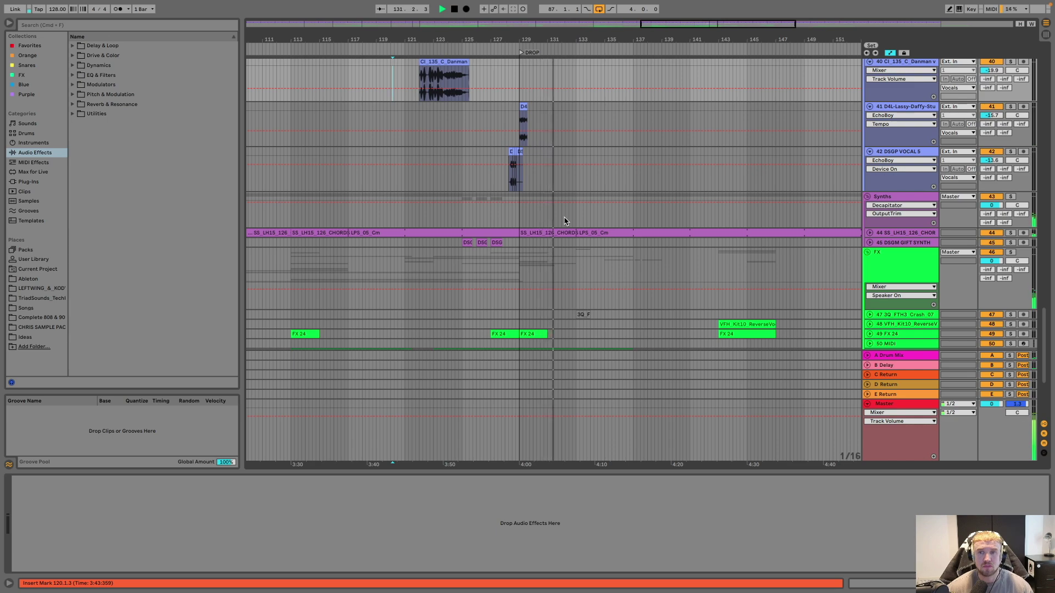
key("space")
Step: Show the fill tracks around the drop, solo the Fills group, and play it from about bar 126
scroll(565, 221, "up", 10)
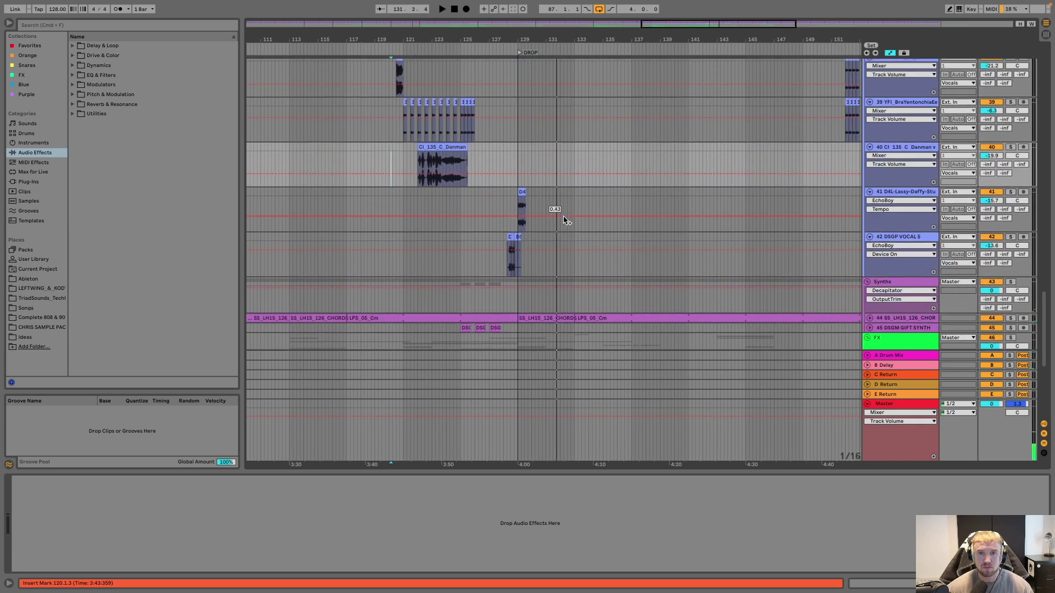
scroll(564, 221, "up", 5)
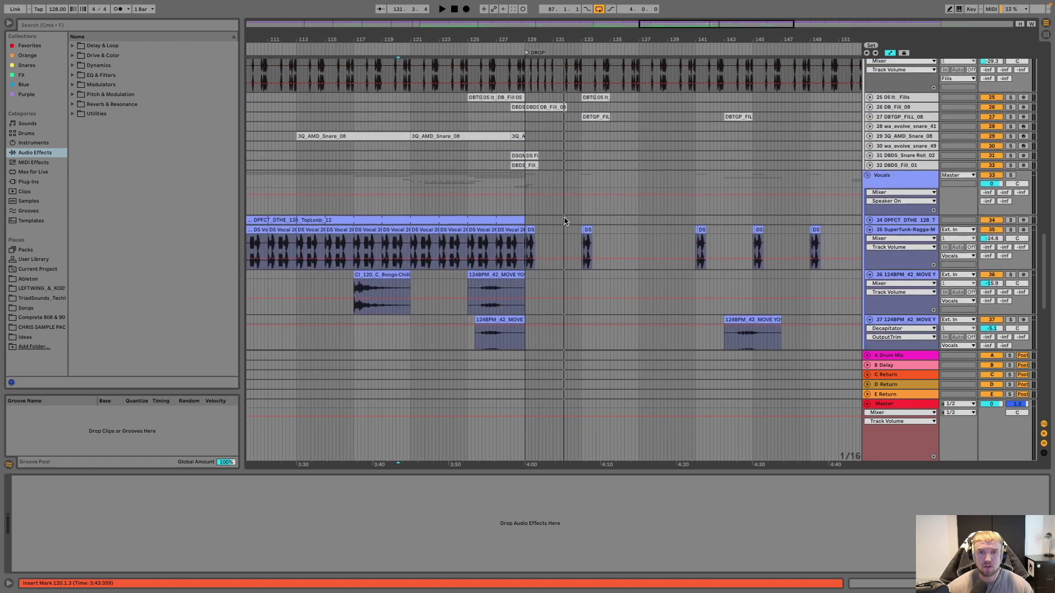
scroll(564, 221, "up", 1)
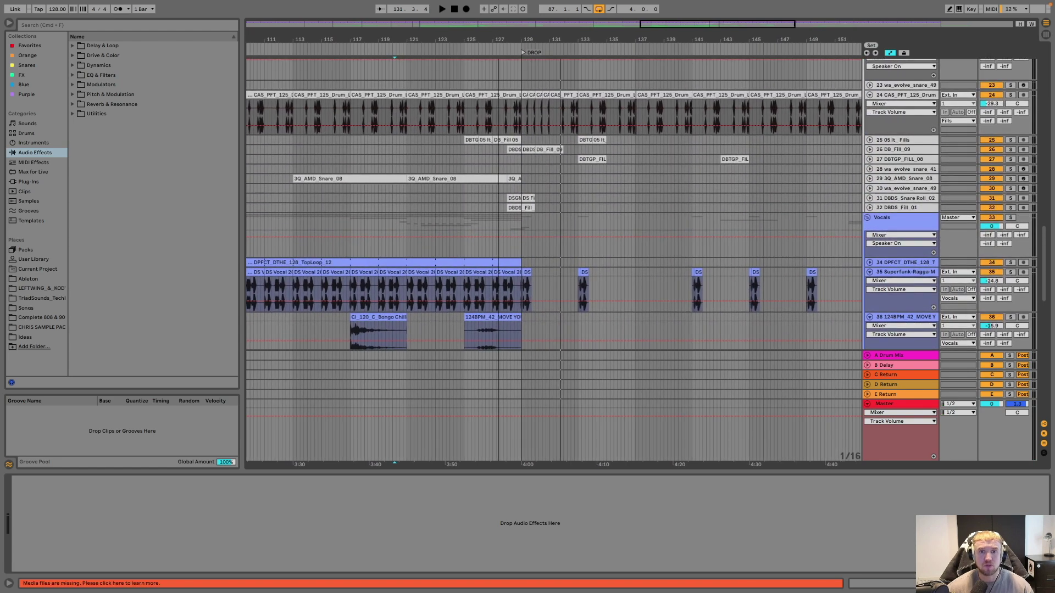
left_click_drag(495, 38, 495, 60)
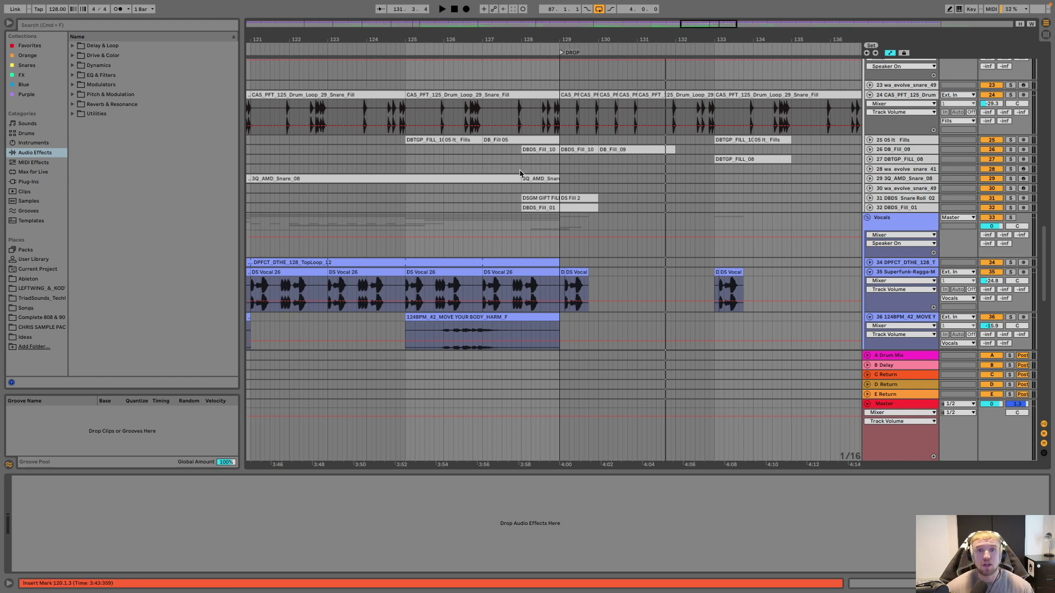
left_click(410, 159)
scroll(672, 185, "up", 3)
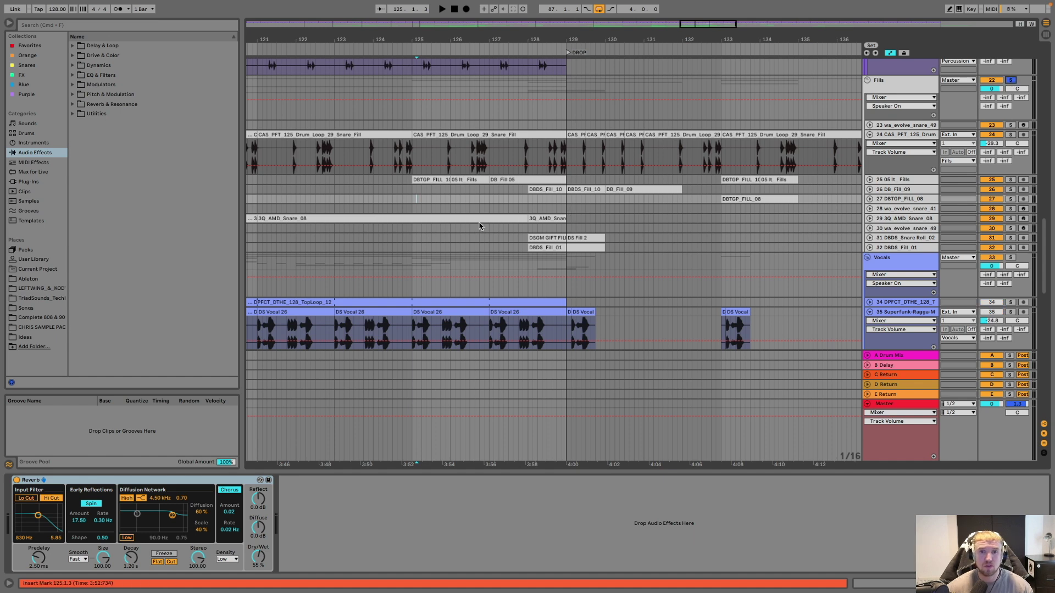
left_click(468, 208)
key("space")
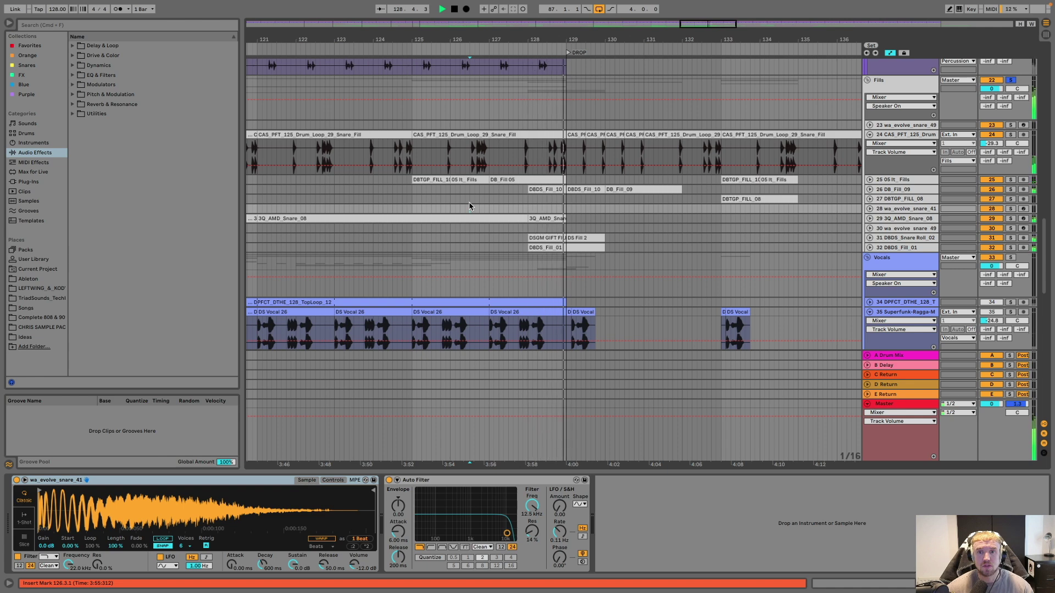
Step: Stop playback and expand fill tracks 32, 31, 30 and 29 to show their clips and automation
left_click(869, 248)
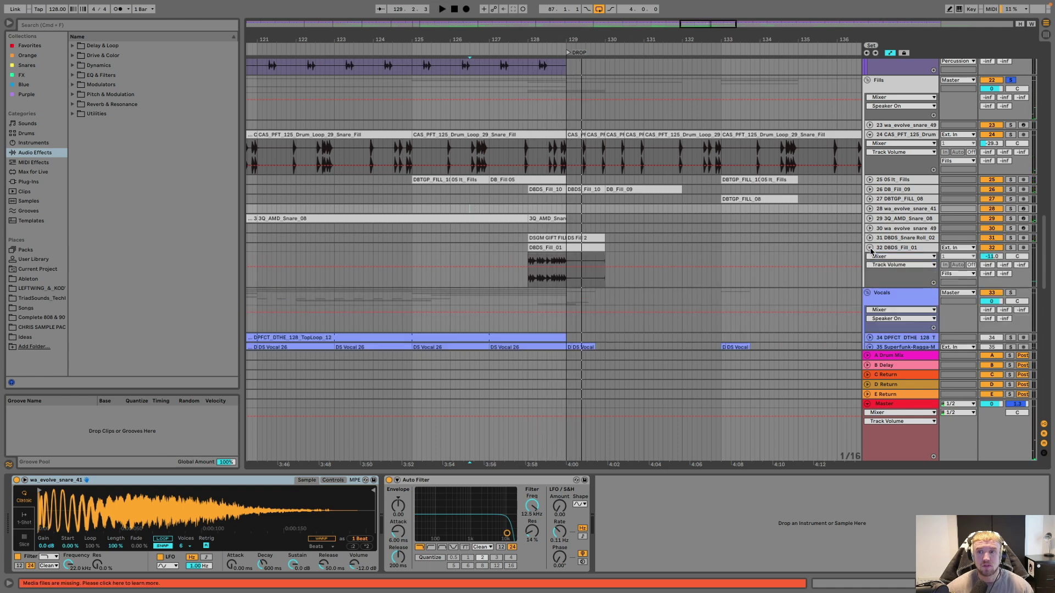
left_click(870, 238)
left_click(870, 228)
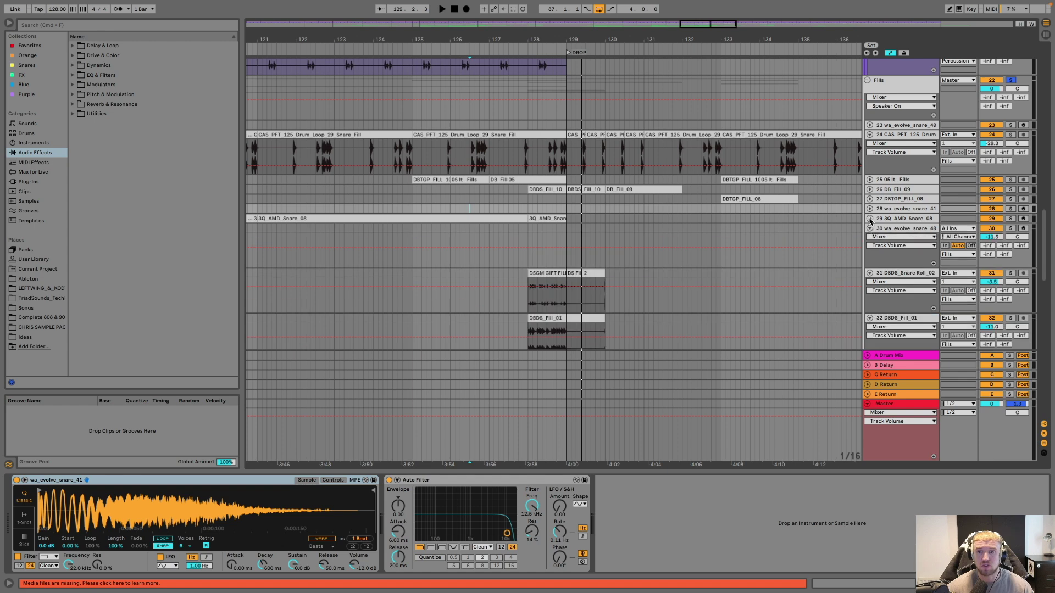
left_click(870, 218)
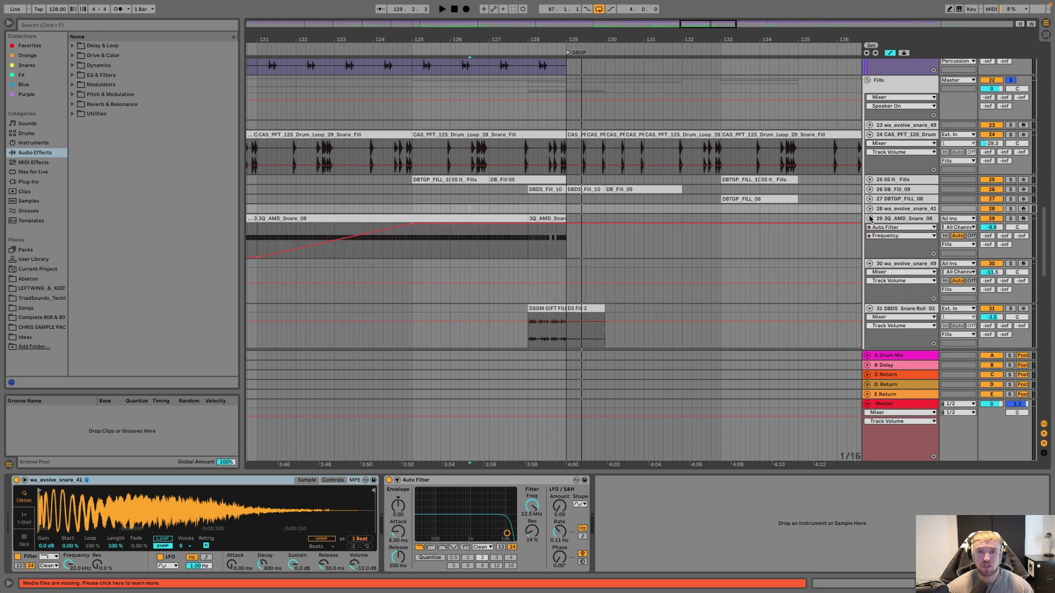
Step: Solo snare track 29 and play its roll from bar 126 towards the drop
left_click(449, 276)
left_click(1010, 219)
key("space")
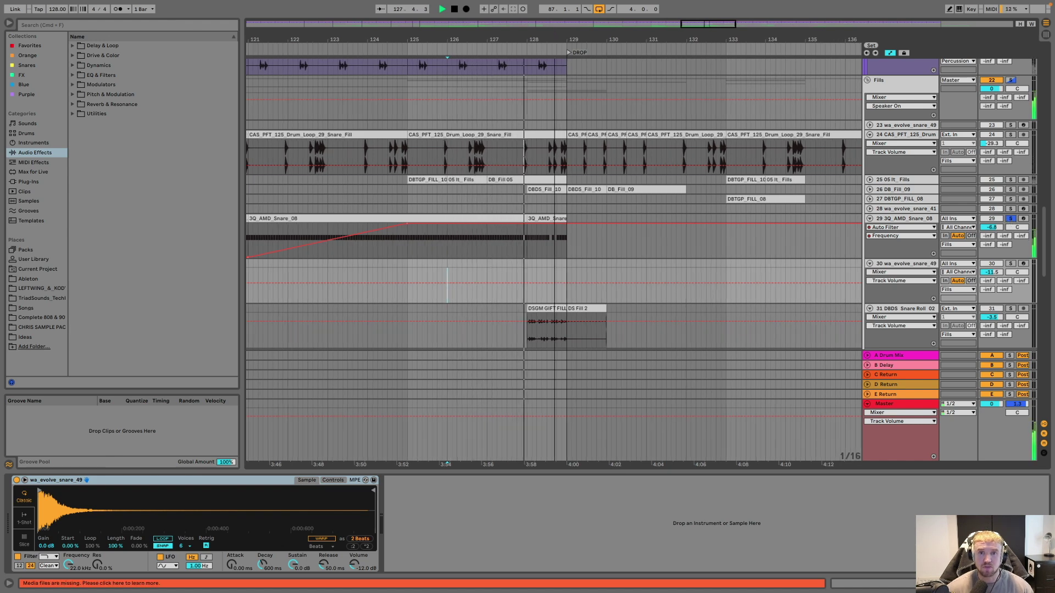
Step: Stop the snare roll, solo the Roll Kick track with its Kick and Bass group, and play from about bar 126
left_click_drag(551, 29, 555, 38)
key("space")
scroll(650, 220, "up", 10)
scroll(650, 219, "up", 5)
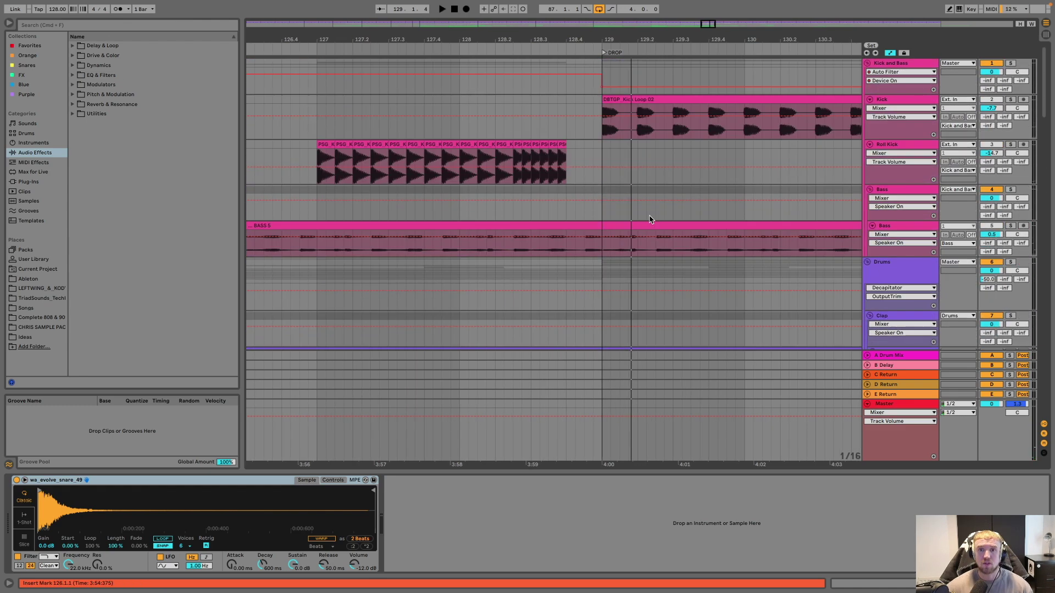
left_click_drag(640, 46, 641, 42)
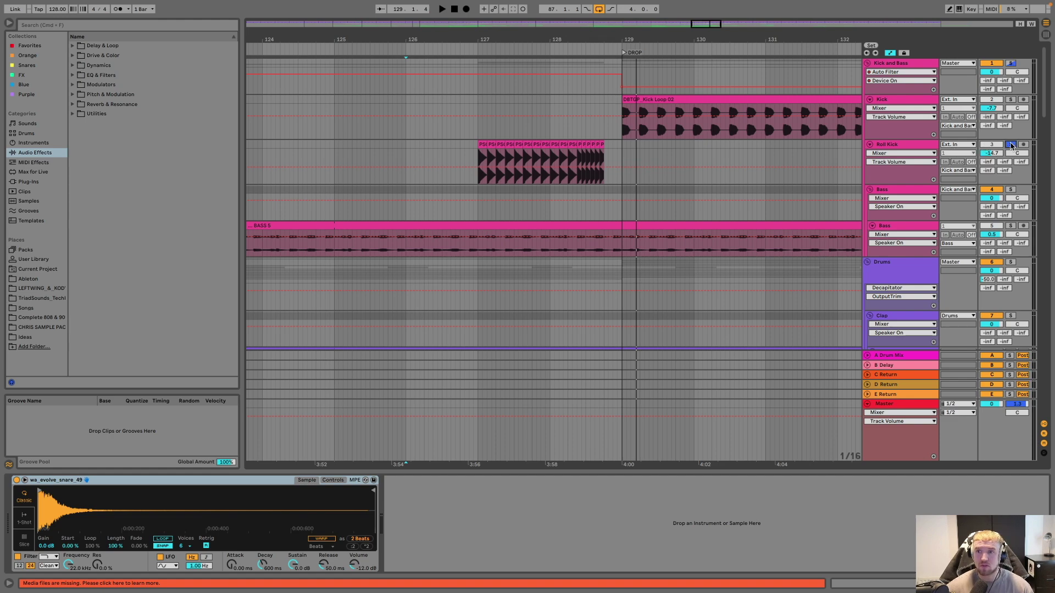
scroll(705, 128, "down", 10)
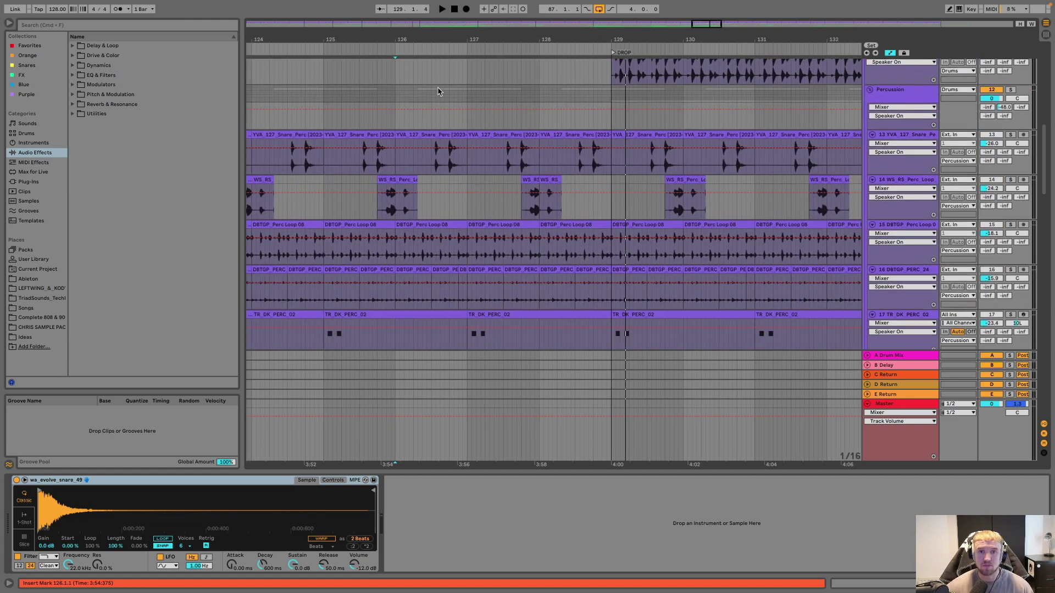
left_click(444, 91)
key("space")
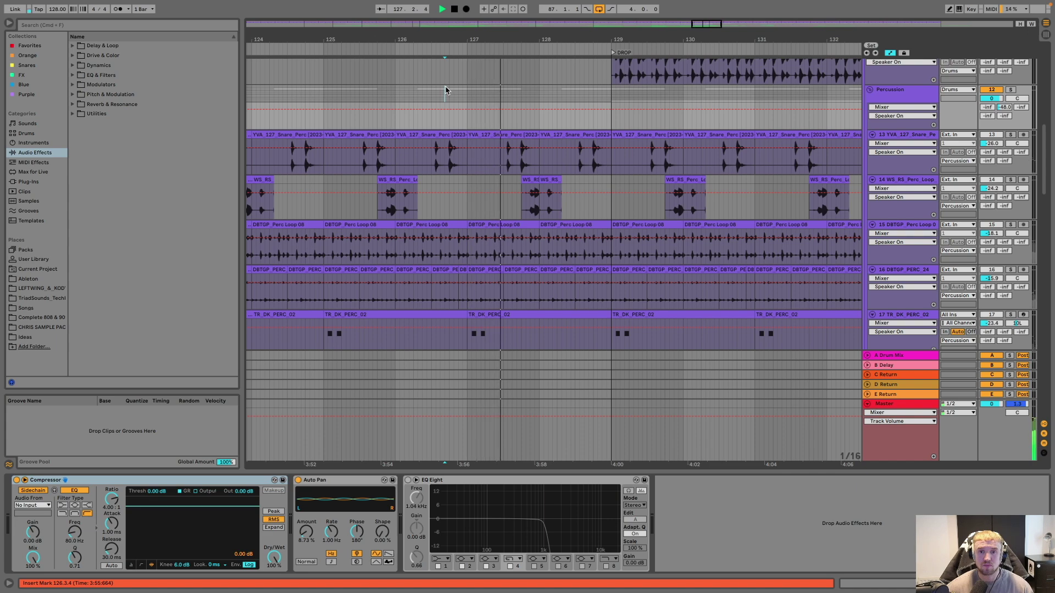
Step: Stop playback, solo the FX and Vocals groups, and play from bar 125 past the drop at bar 129
scroll(446, 90, "down", 20)
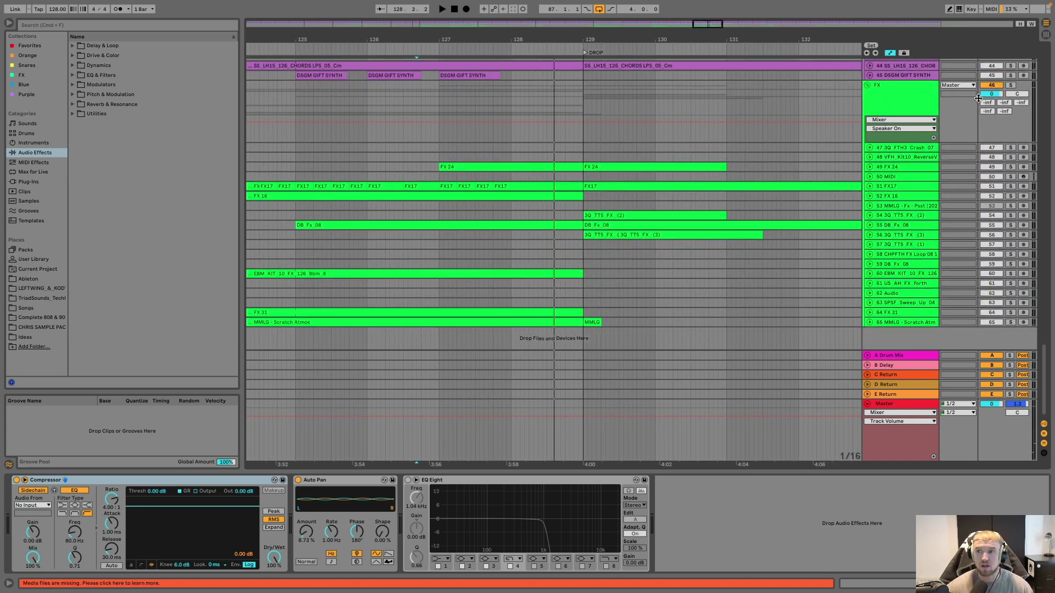
scroll(549, 229, "up", 15)
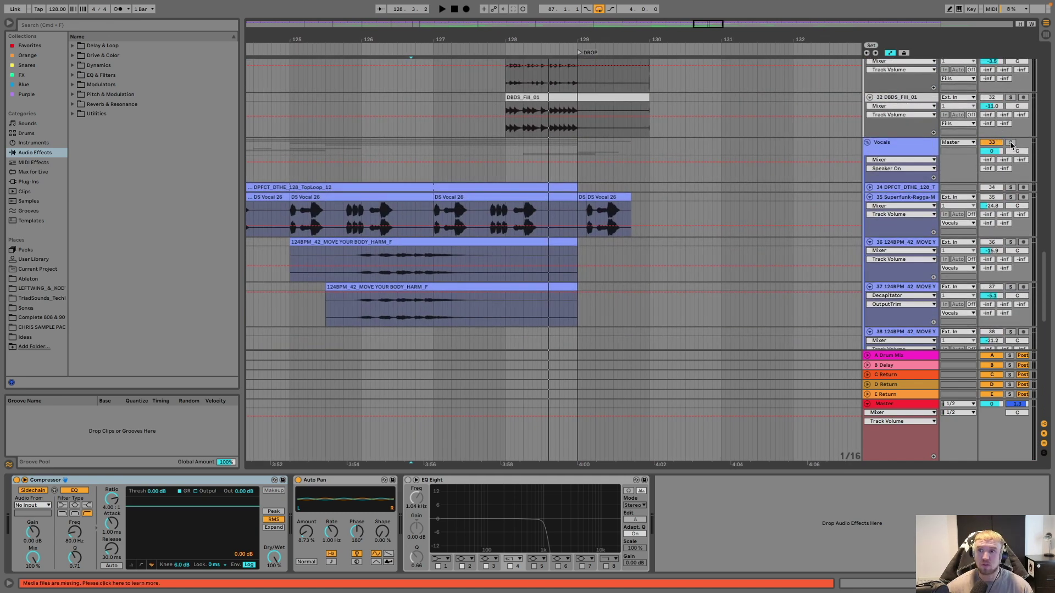
left_click(290, 144)
key("space")
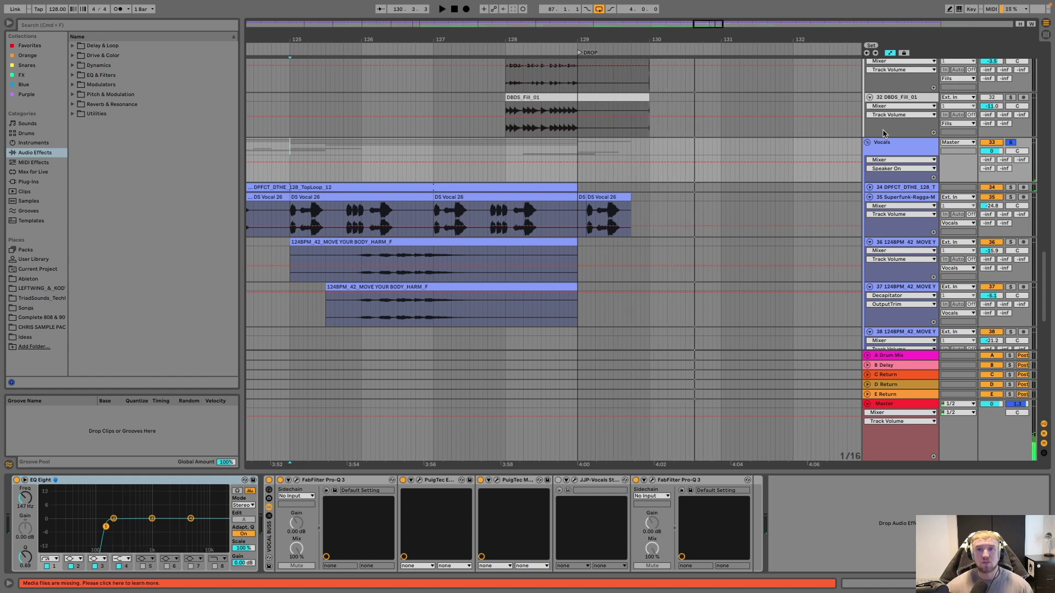
Step: Examine the fill, vocal, synth and FX clips from the break through the drop at bar 129
scroll(645, 40, "down", 2)
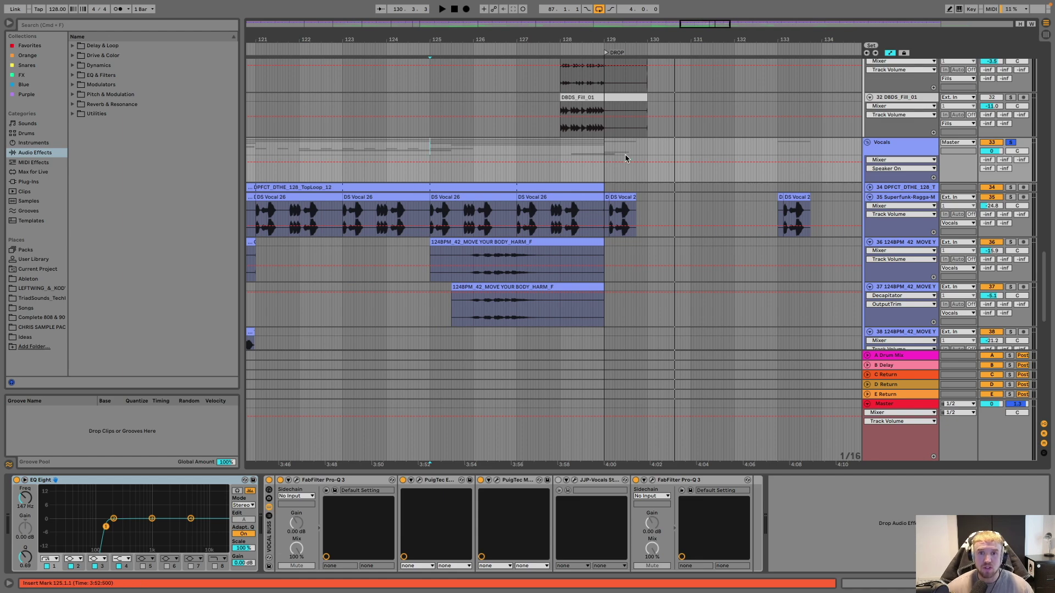
scroll(625, 159, "up", 5)
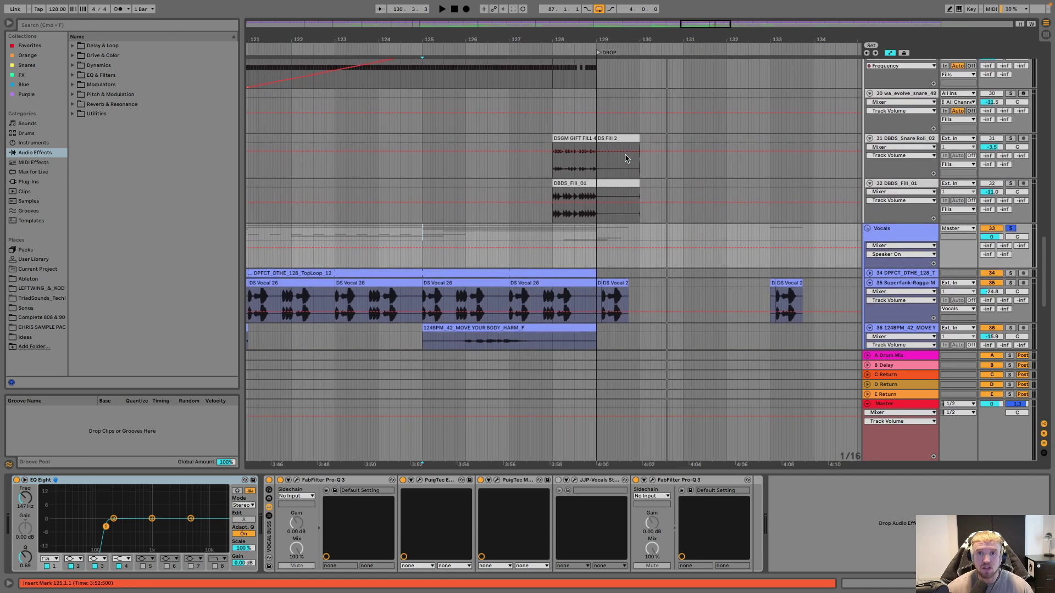
scroll(611, 203, "up", 1)
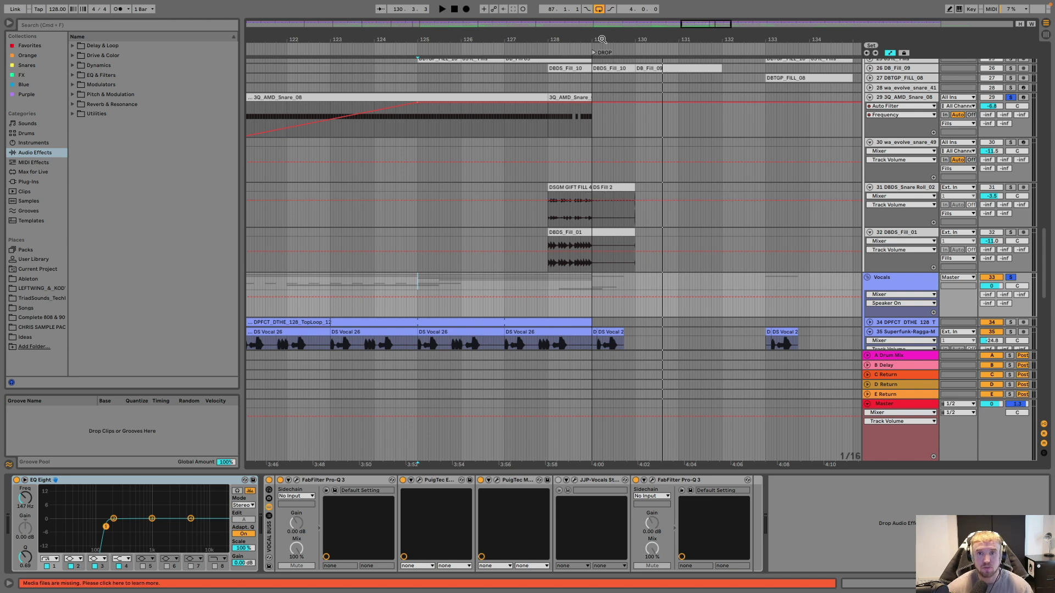
scroll(602, 39, "down", 4)
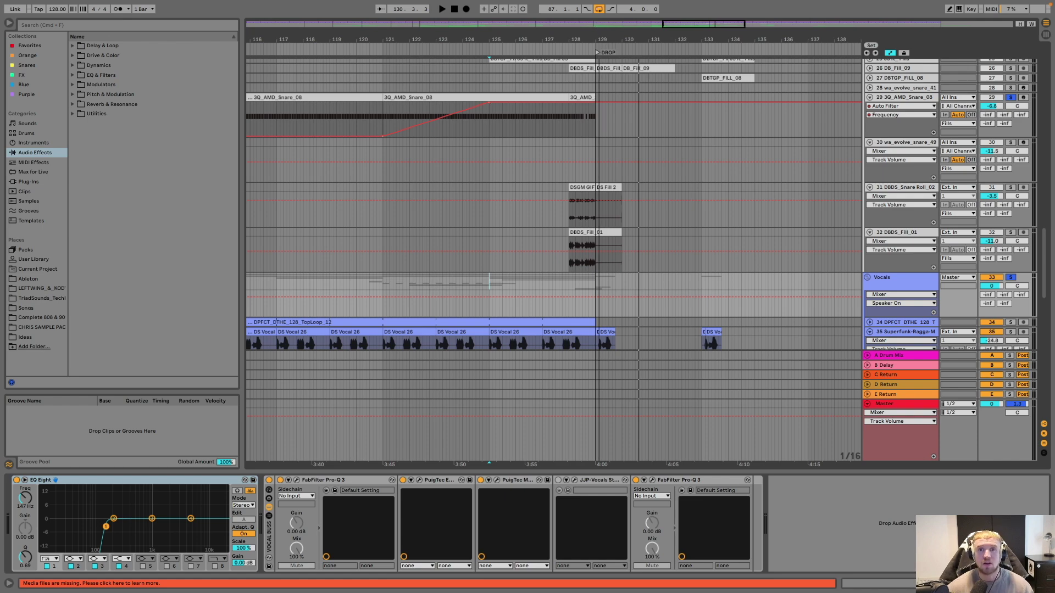
scroll(513, 170, "down", 10)
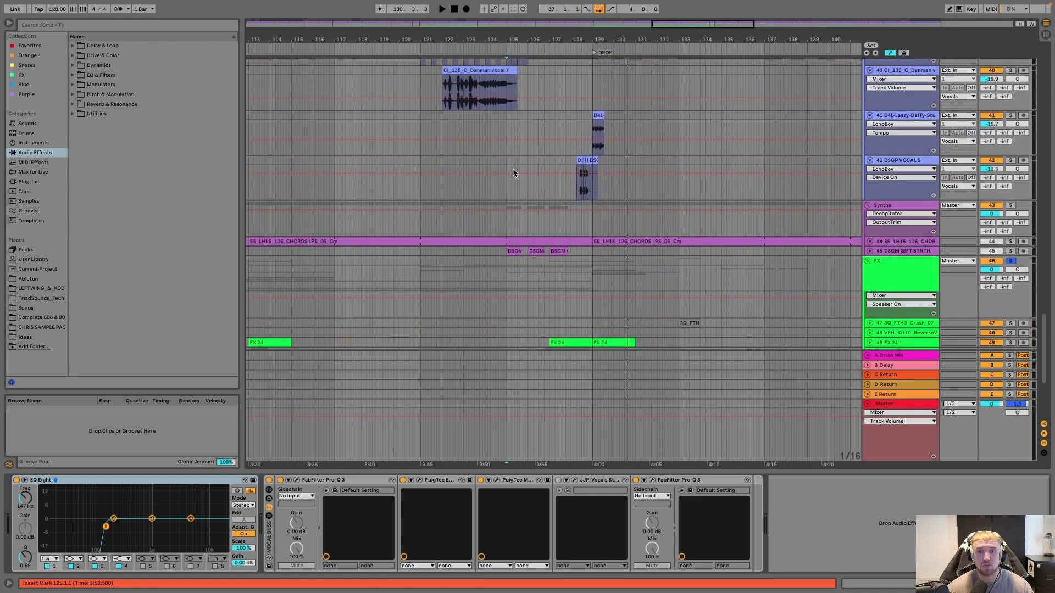
scroll(513, 173, "down", 5)
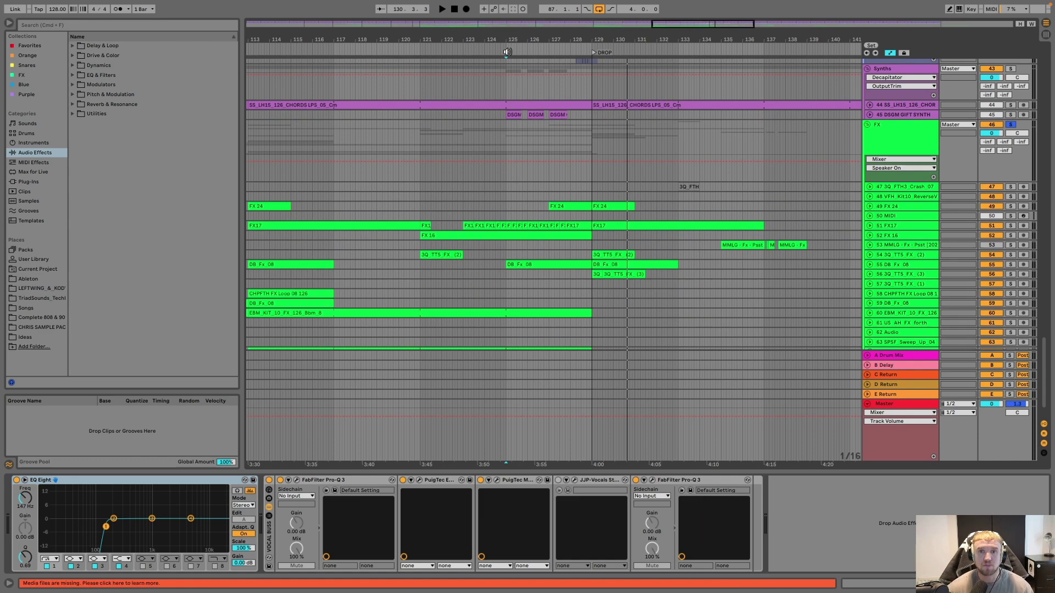
scroll(516, 42, "down", 2)
scroll(442, 196, "up", 8)
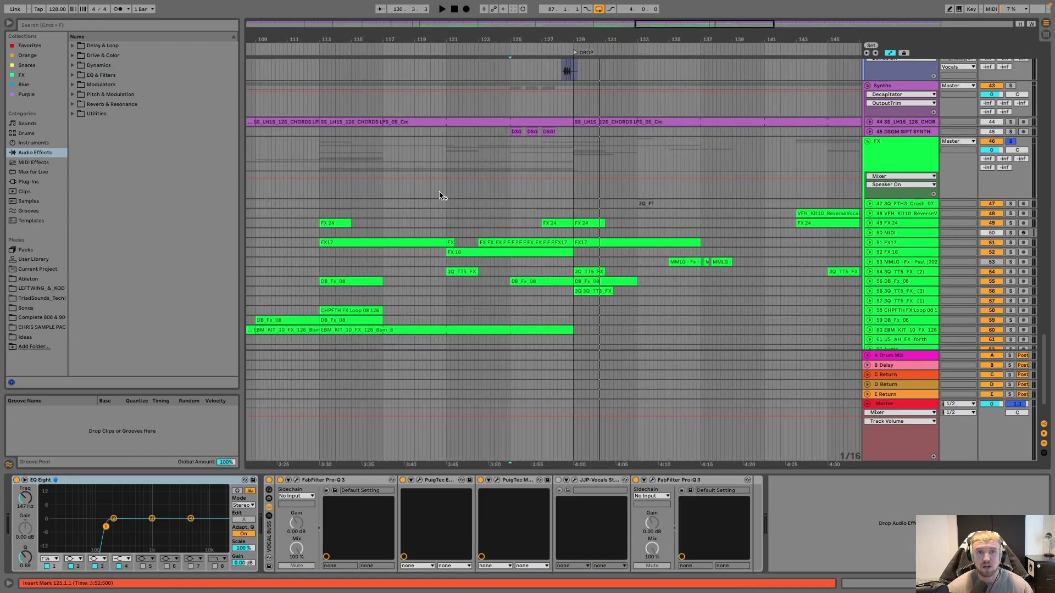
scroll(442, 196, "down", 7)
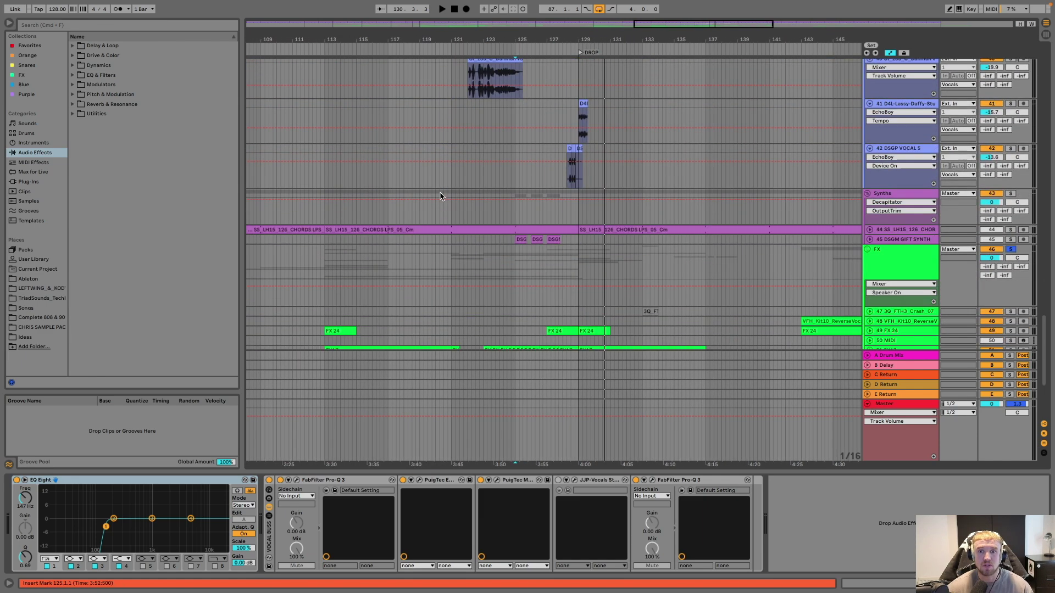
Step: Expand track 45 DSGM GIFT SYNTH, solo it, and play its clips from bar 124 towards the drop
left_click(870, 239)
left_click(503, 268)
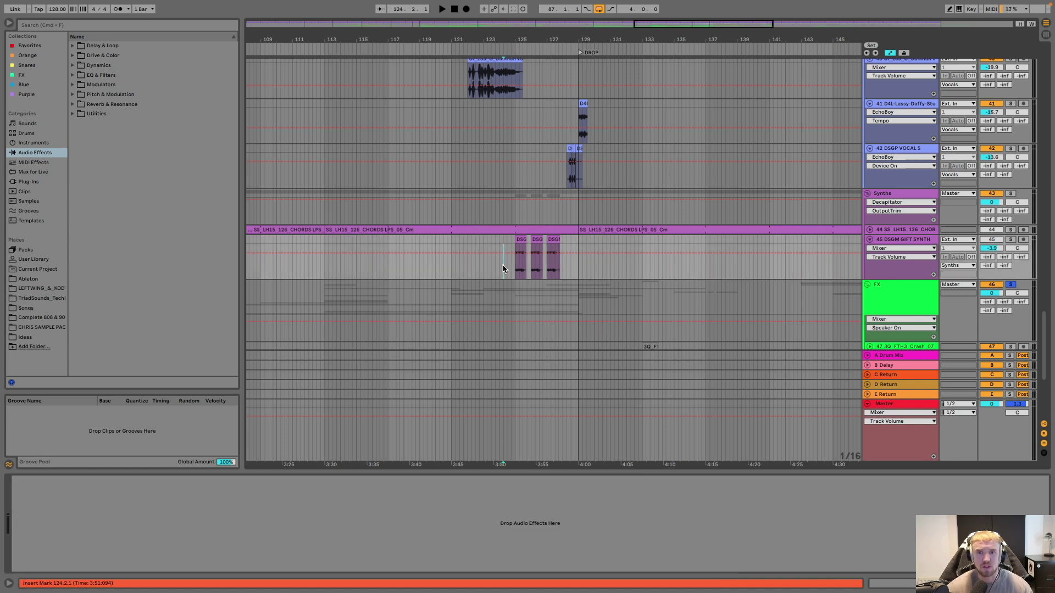
left_click(1011, 239)
key("space")
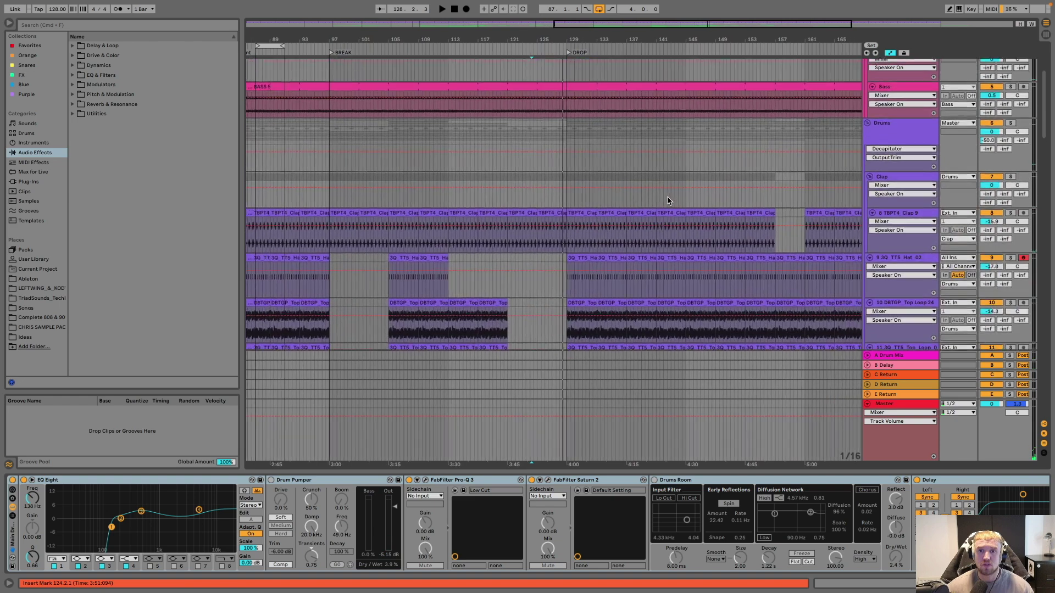
Step: Show the Kick and Bass tracks across the breaks and drops through to the end of the track
scroll(668, 200, "up", 5)
scroll(668, 201, "right", 3)
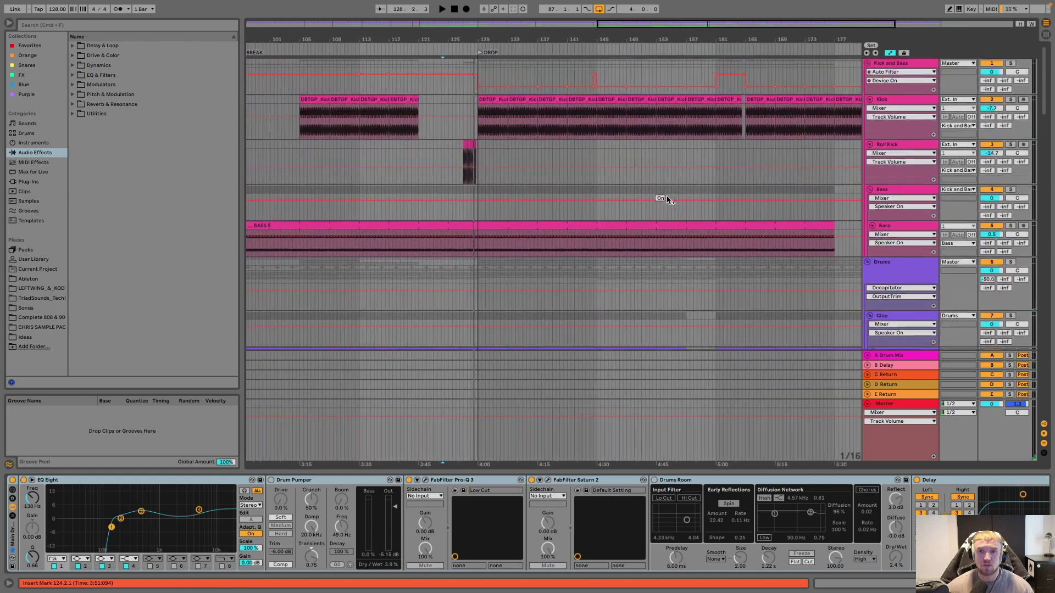
scroll(570, 37, "down", 5)
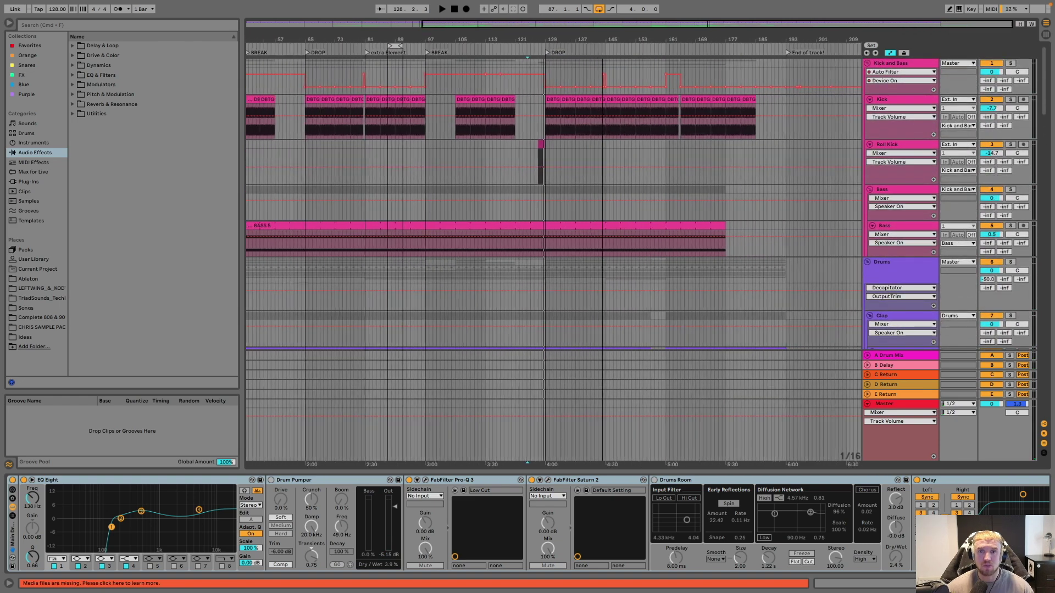